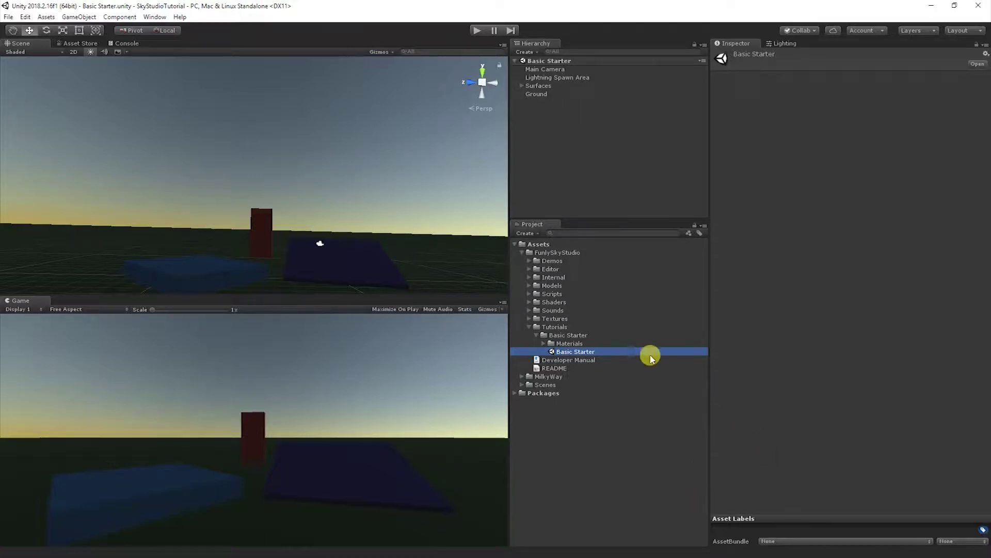
# Duplicate the Basic Starter scene in FunlySkyStudio > Tutorials as Basic Starter 1 and open it
pyautogui.click(565, 252)
pyautogui.click(562, 328)
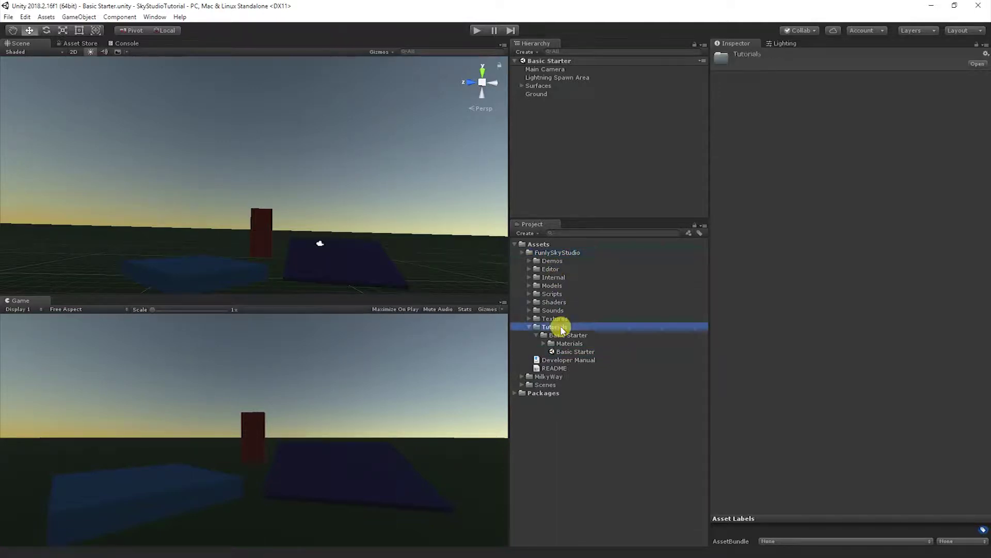
pyautogui.click(566, 336)
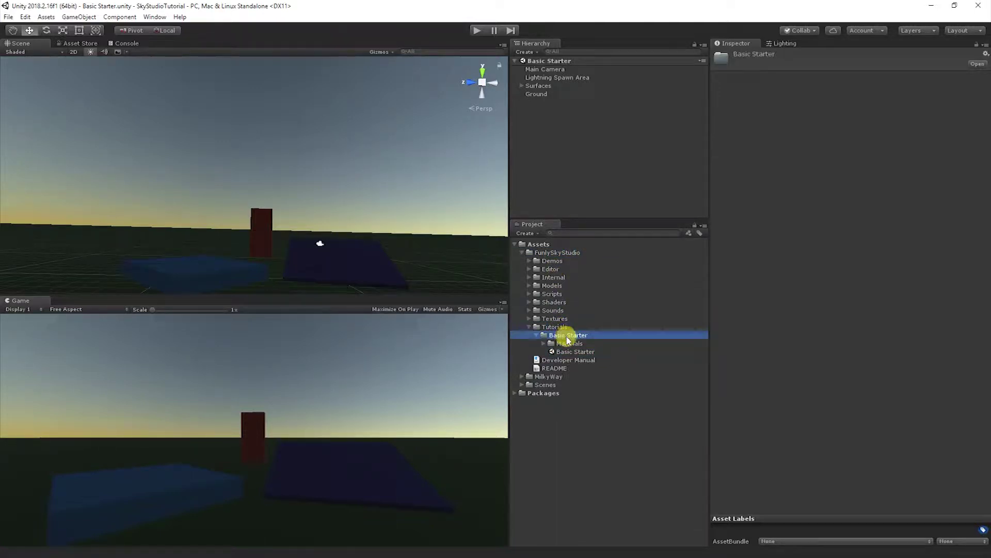
pyautogui.click(577, 352)
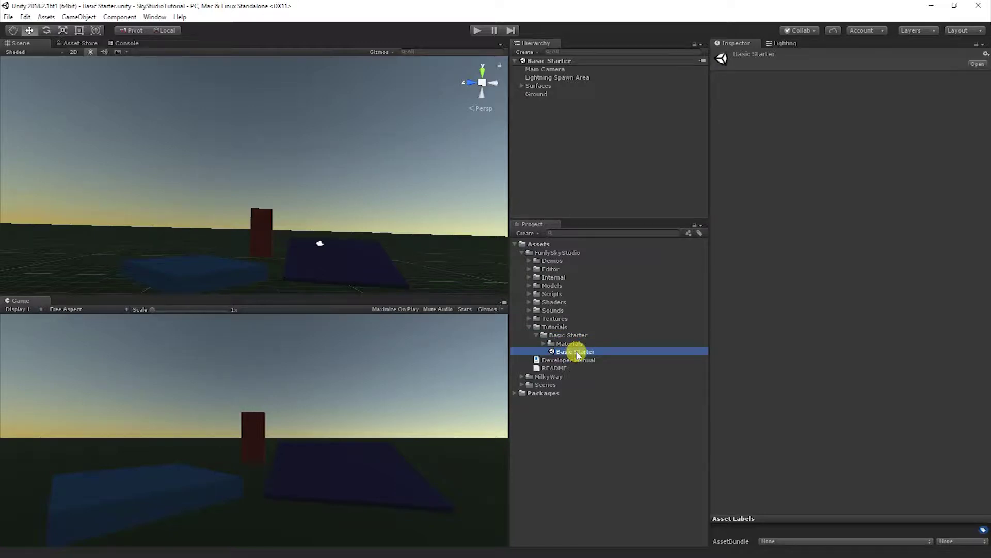
pyautogui.hotkey('ctrl', 'd')
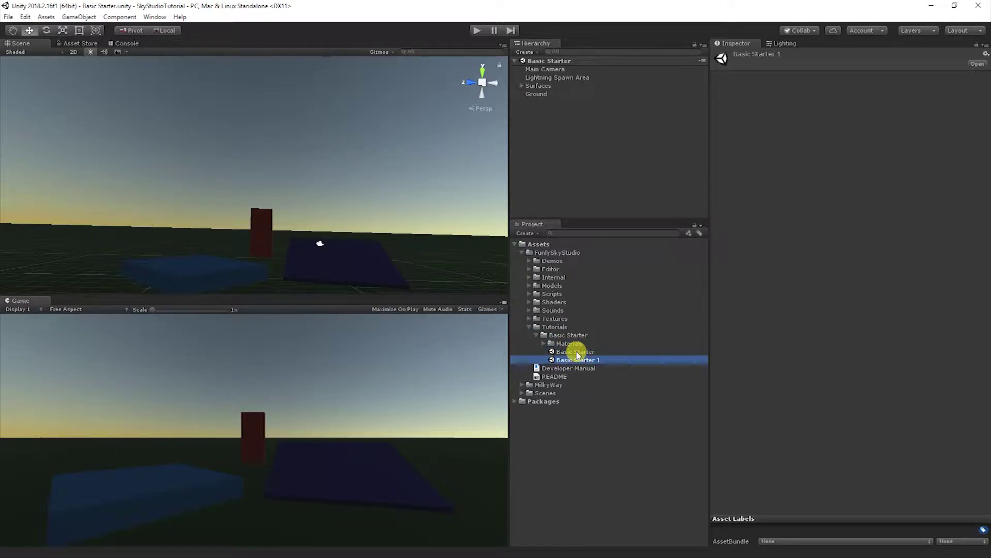
pyautogui.doubleClick(582, 360)
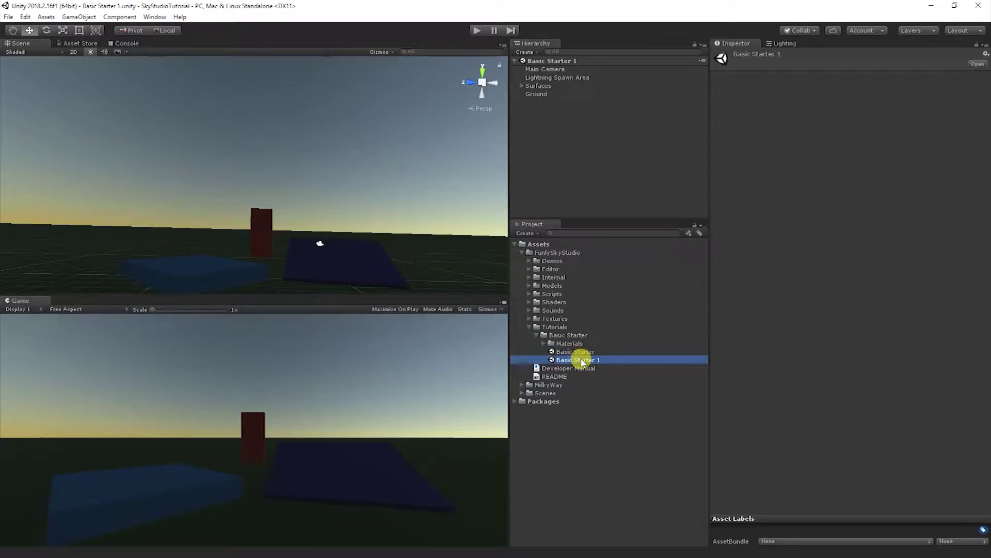
pyautogui.click(156, 17)
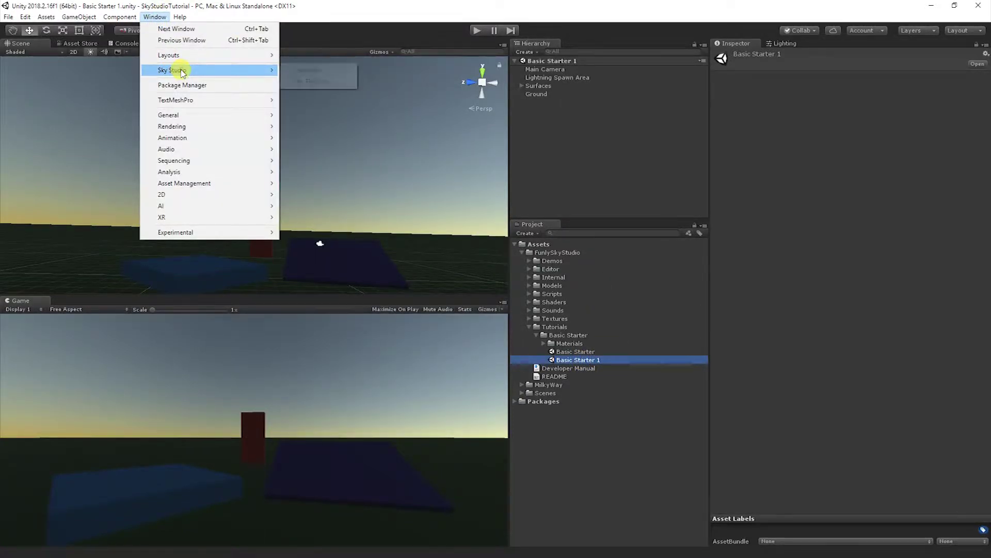
# Create a sky system from the 3D Full Day - Sunrise to Sunset preset in Setup Sky
pyautogui.moveTo(175, 70)
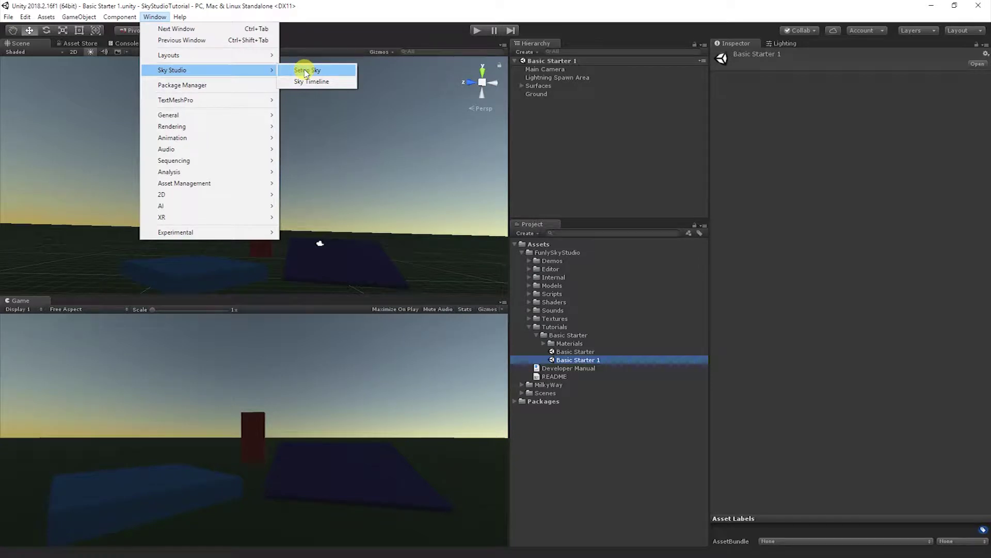
pyautogui.click(321, 74)
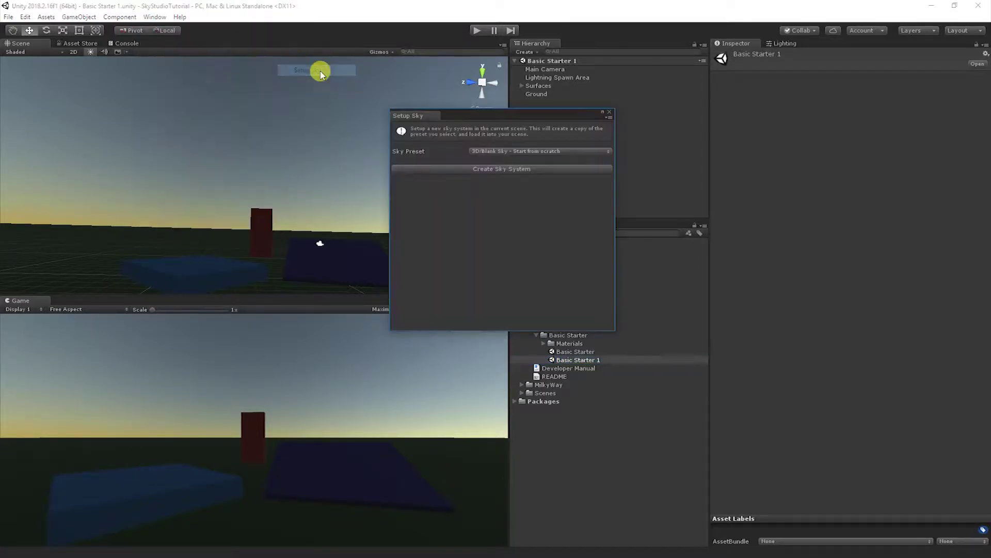
pyautogui.click(519, 151)
pyautogui.moveTo(515, 166)
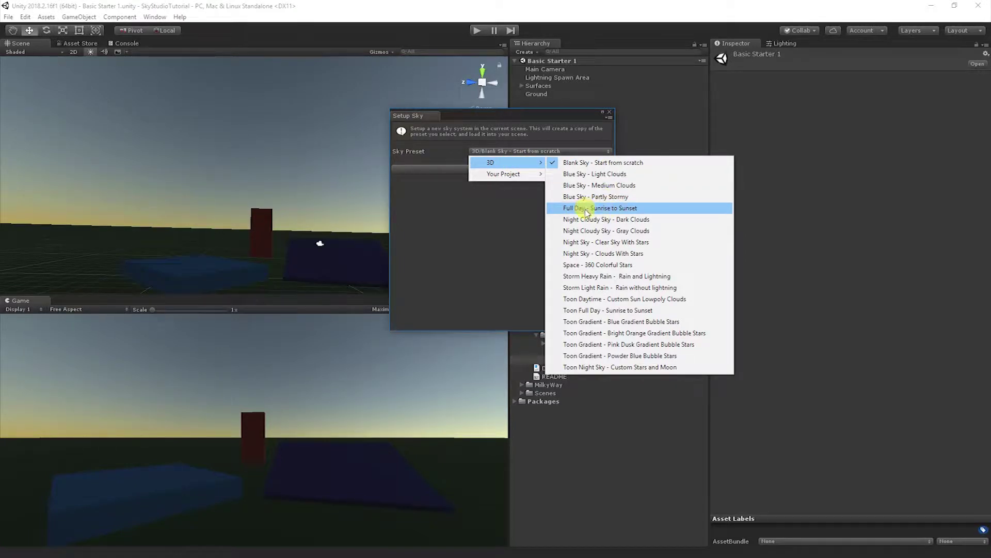
pyautogui.click(628, 209)
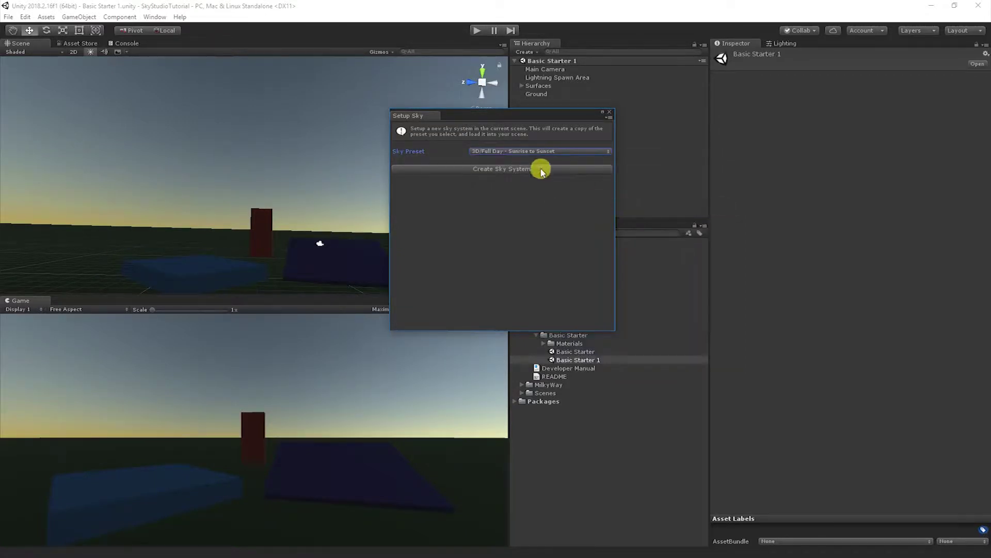
pyautogui.click(513, 170)
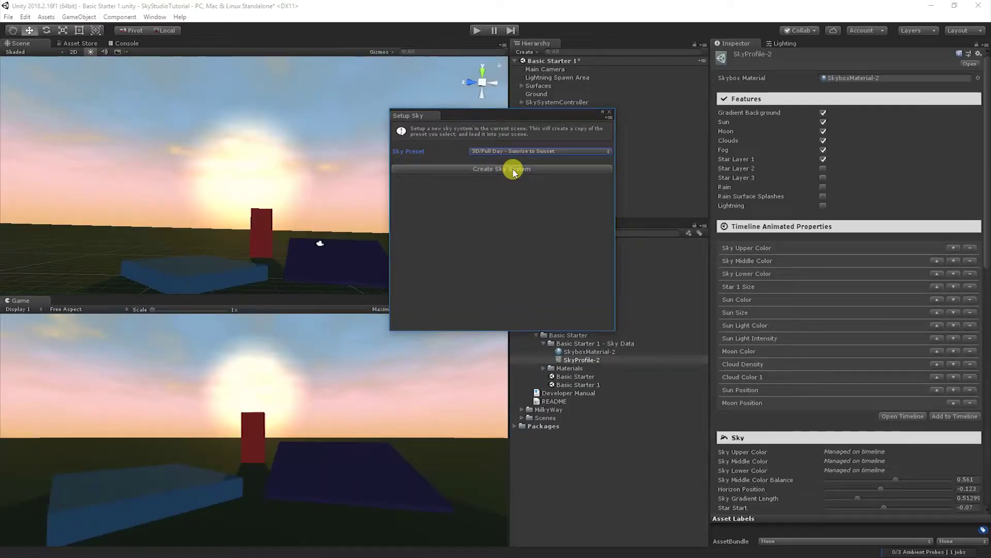
pyautogui.click(609, 115)
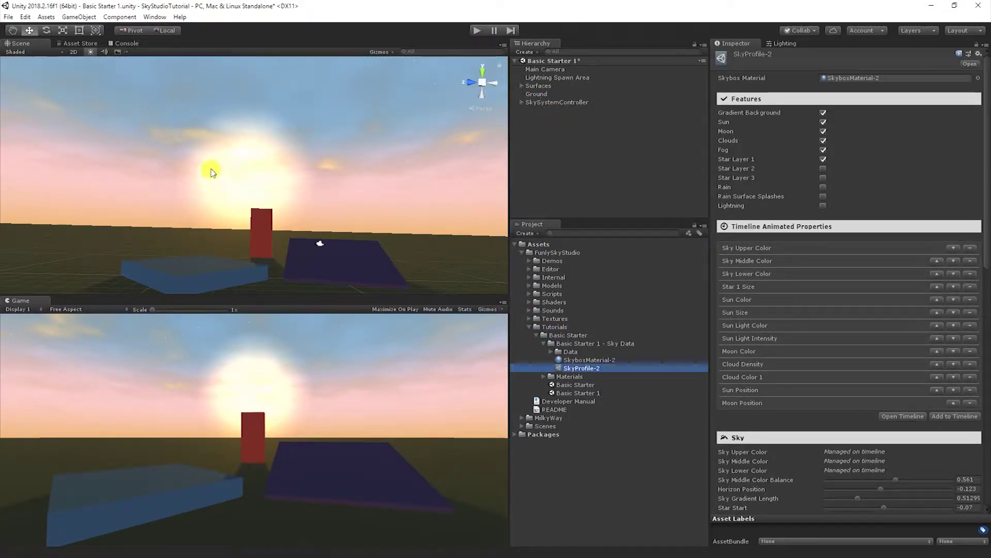
# Turn on Automatic Time Increment on the SkySystemController
pyautogui.moveTo(212, 168); pyautogui.dragTo(616, 129, button='right')
pyautogui.click(602, 103)
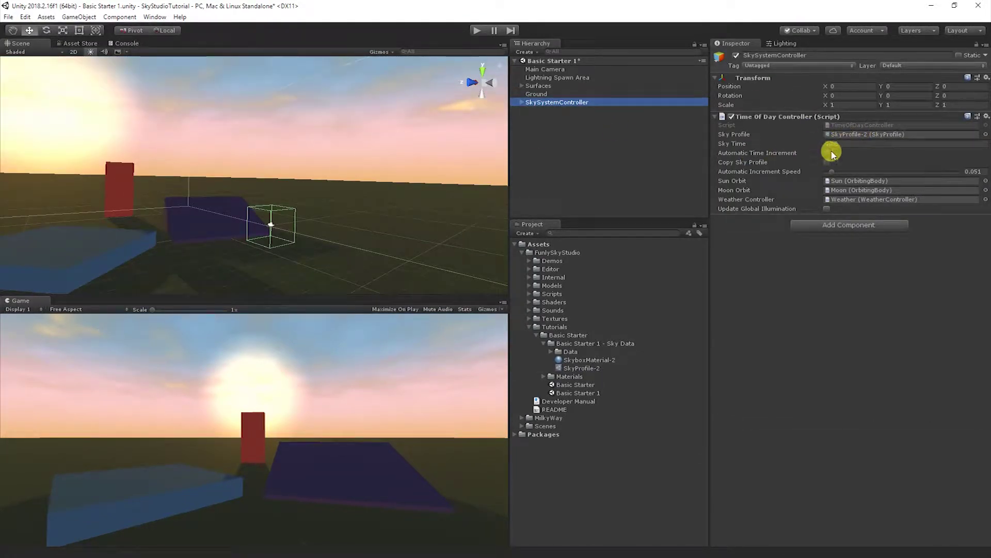
pyautogui.click(830, 153)
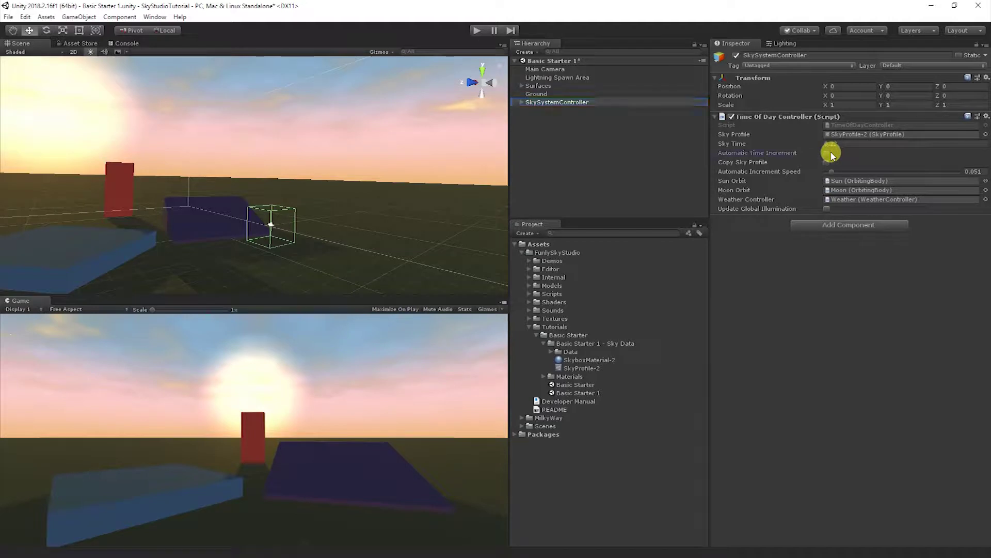
# Run Play mode and orbit the view to watch the sky cycle into night, then stop
pyautogui.click(476, 30)
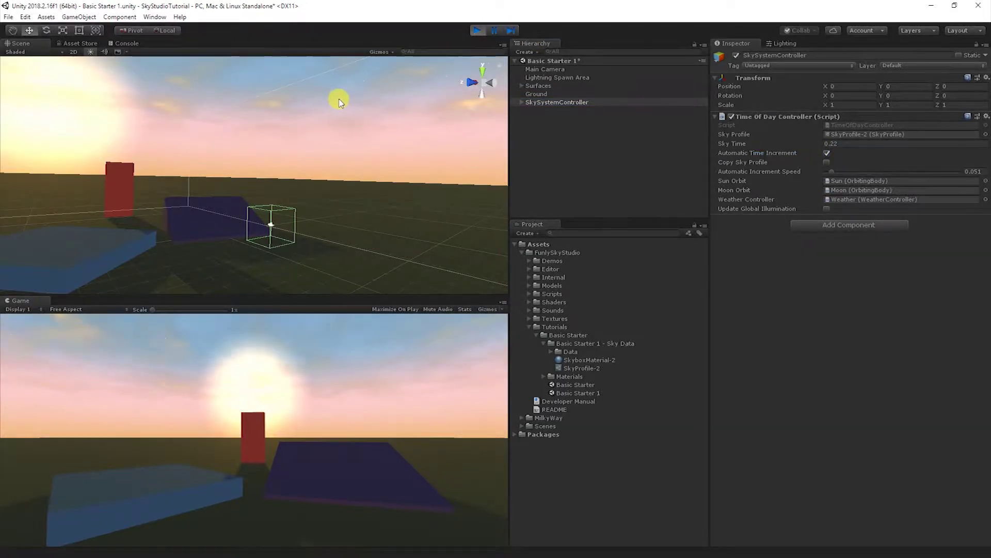
pyautogui.moveTo(316, 100); pyautogui.dragTo(196, 119, button='right')
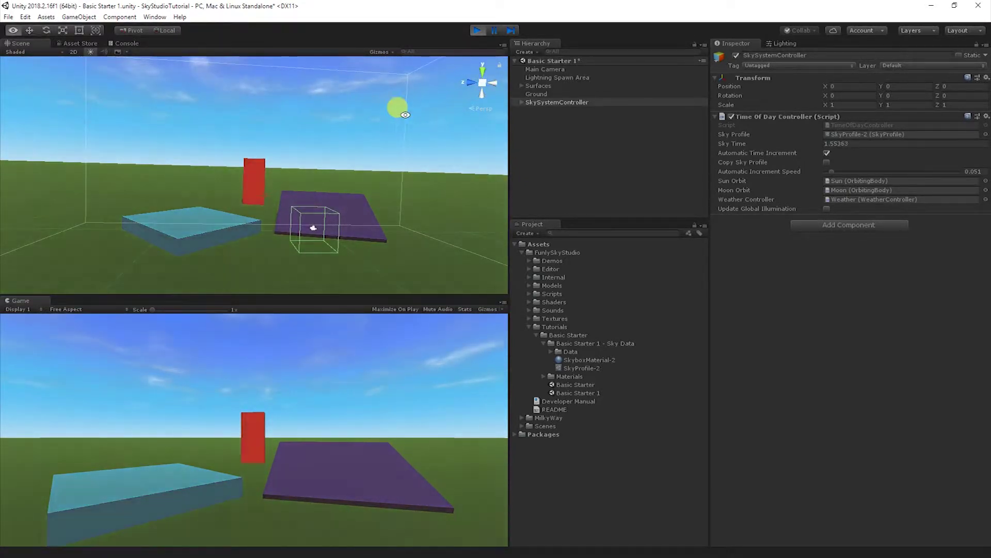
pyautogui.moveTo(398, 104); pyautogui.dragTo(847, 84, button='right')
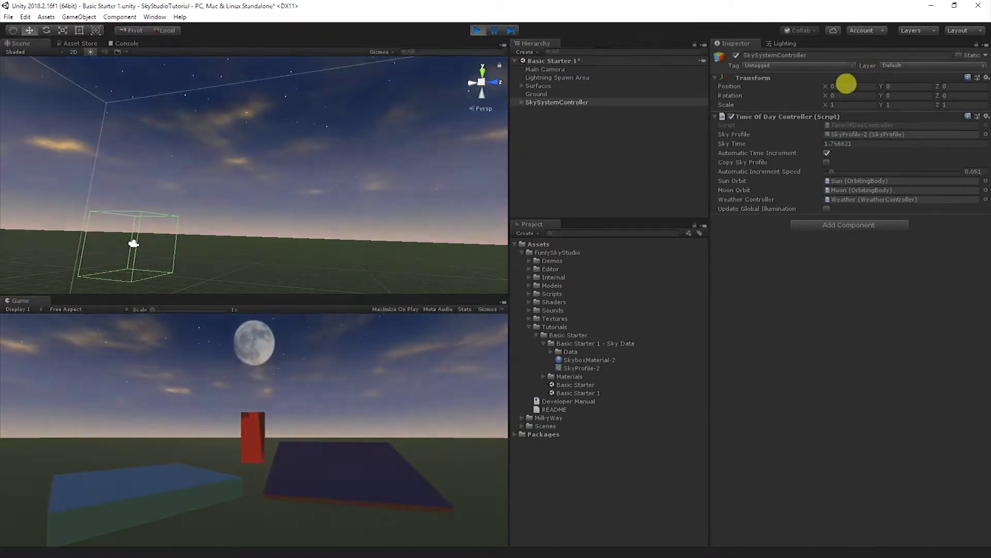
pyautogui.click(480, 30)
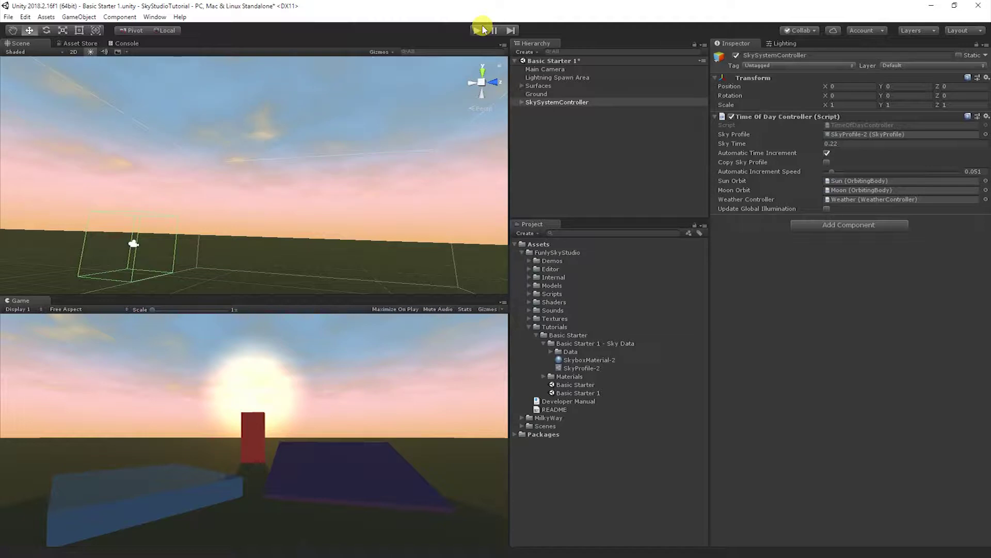
pyautogui.moveTo(365, 138); pyautogui.dragTo(896, 141, button='right')
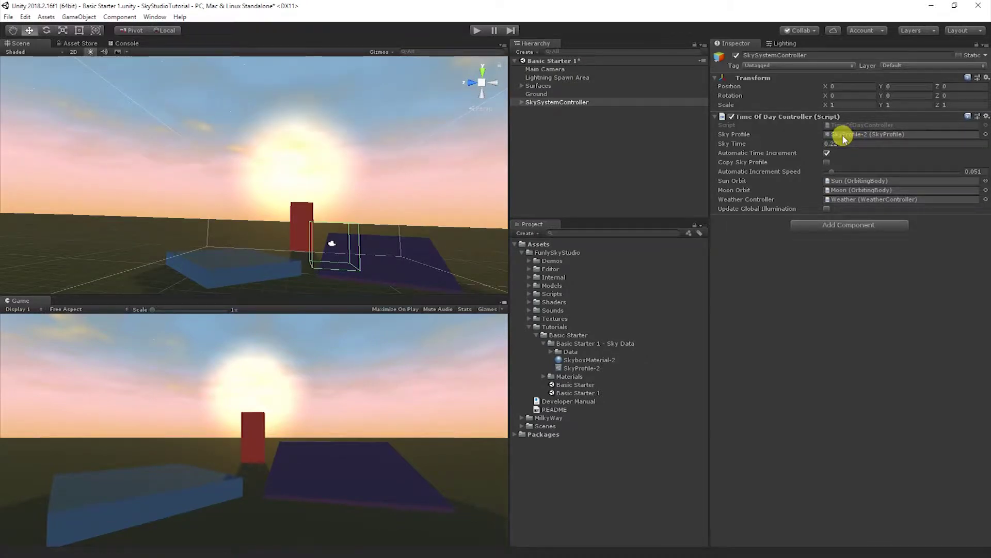
# Open SkyProfile-2 and look through its Sky, Sun, Moon and Clouds sections
pyautogui.doubleClick(874, 136)
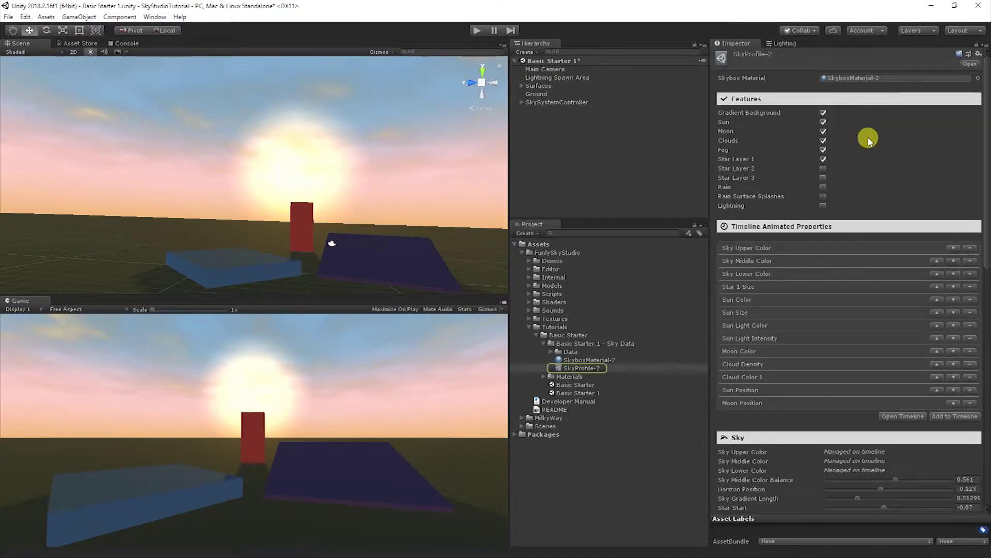
pyautogui.scroll(-3, 754, 285)
pyautogui.scroll(-10, 754, 285)
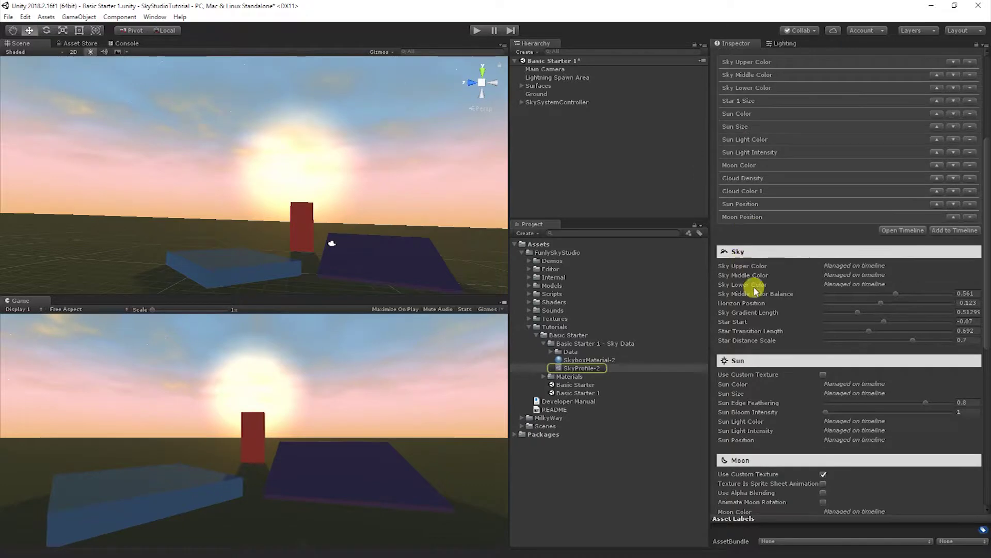
pyautogui.scroll(-2, 746, 368)
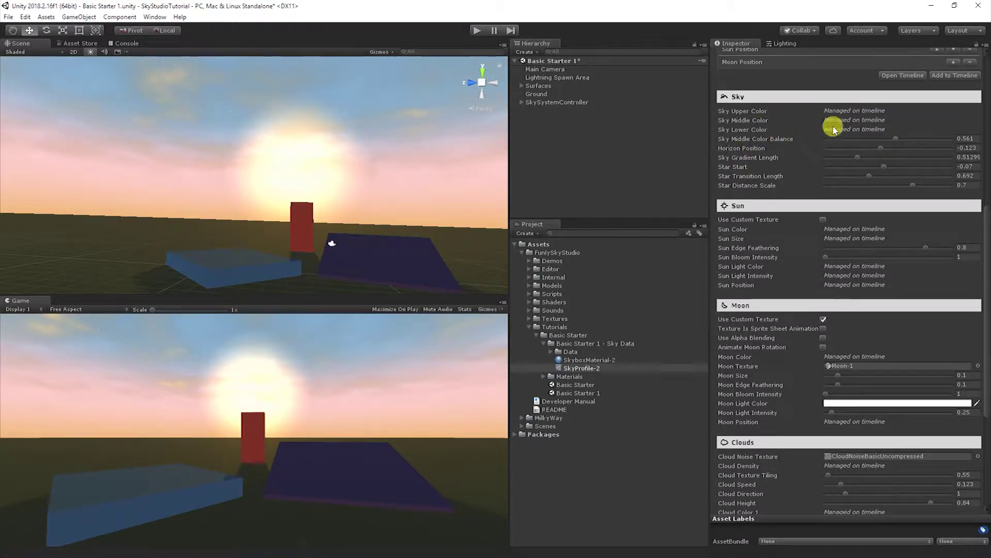
pyautogui.scroll(5, 826, 134)
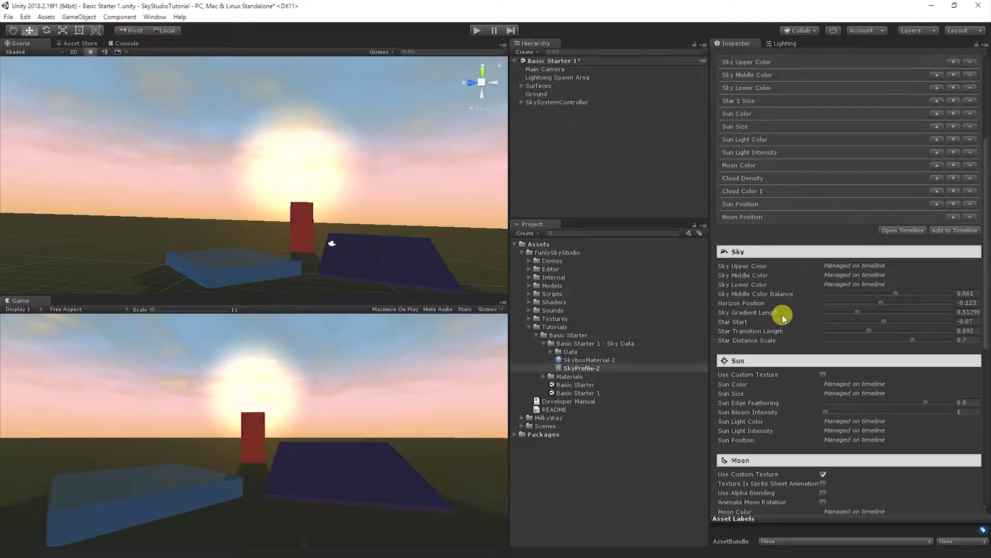
pyautogui.scroll(4, 779, 315)
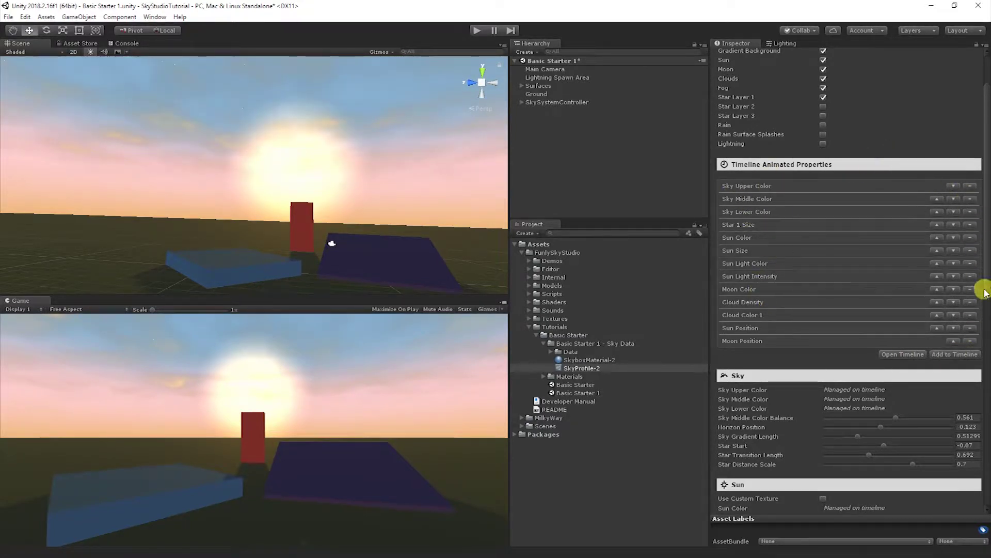
# Open and dock the Sky Timeline at about 04:40, reviewing its keyframed tracks
pyautogui.click(915, 354)
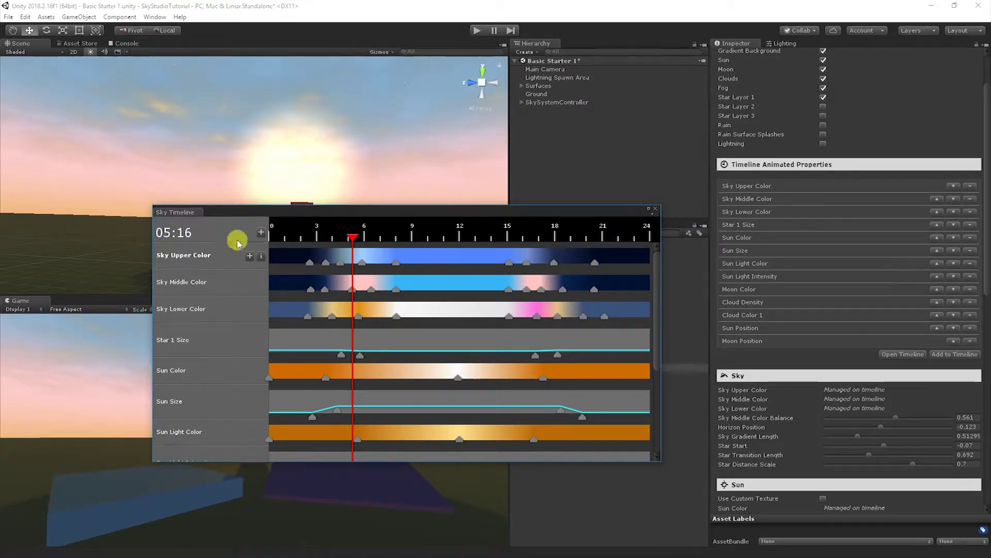
pyautogui.moveTo(334, 234)
pyautogui.mouseDown()
pyautogui.moveTo(302, 232)
pyautogui.moveTo(580, 237)
pyautogui.moveTo(326, 239)
pyautogui.moveTo(368, 236)
pyautogui.moveTo(343, 231)
pyautogui.mouseUp()
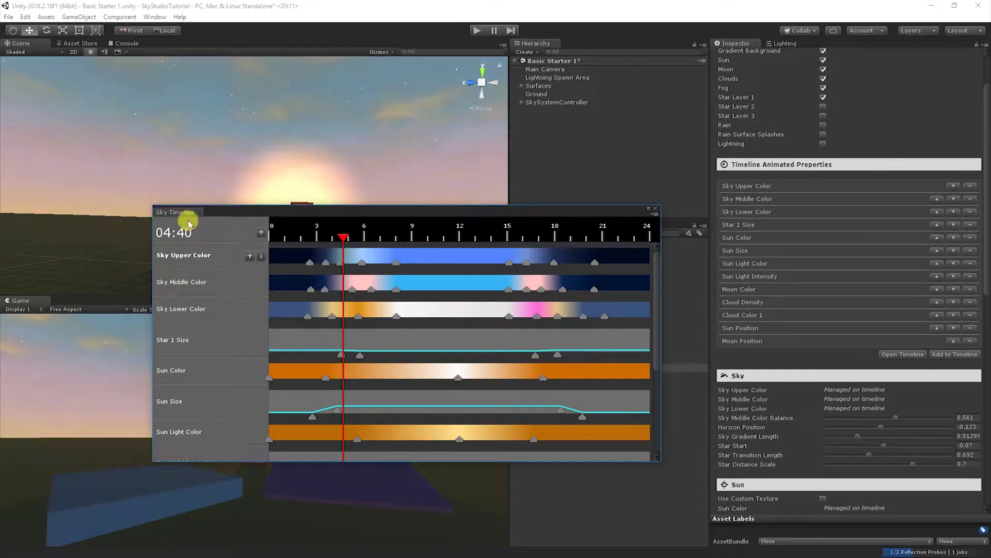
pyautogui.moveTo(165, 214); pyautogui.dragTo(84, 302)
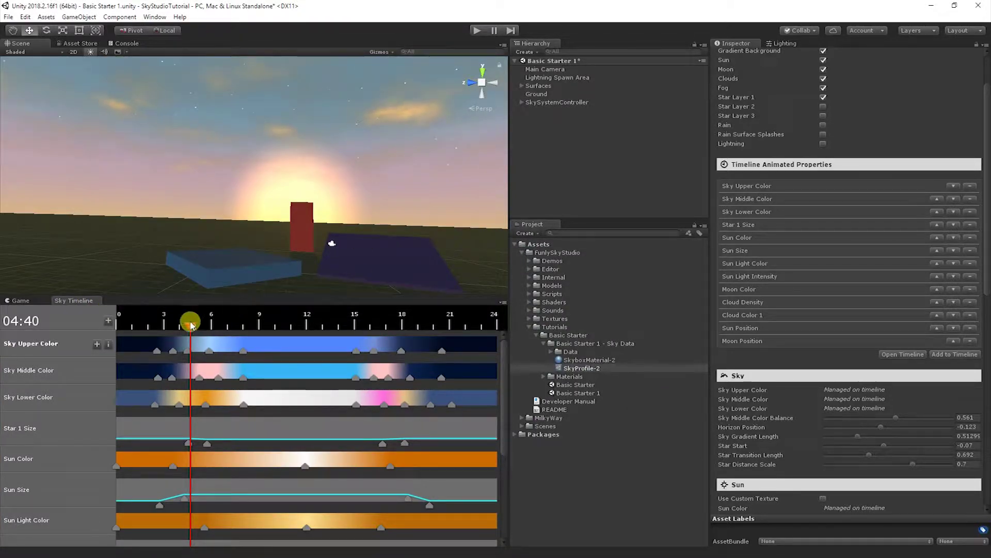
pyautogui.scroll(-3, 811, 276)
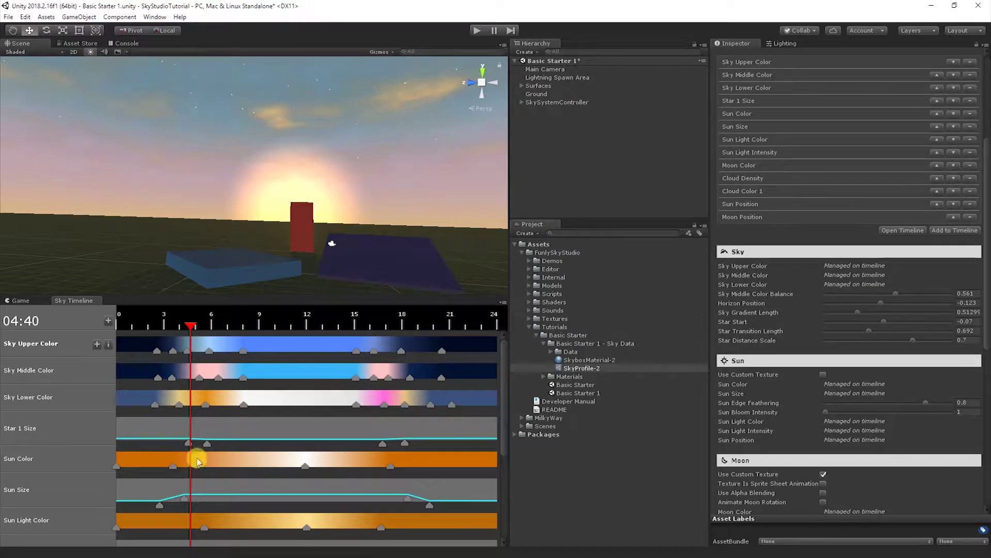
pyautogui.scroll(-2, 252, 438)
pyautogui.scroll(2, 228, 439)
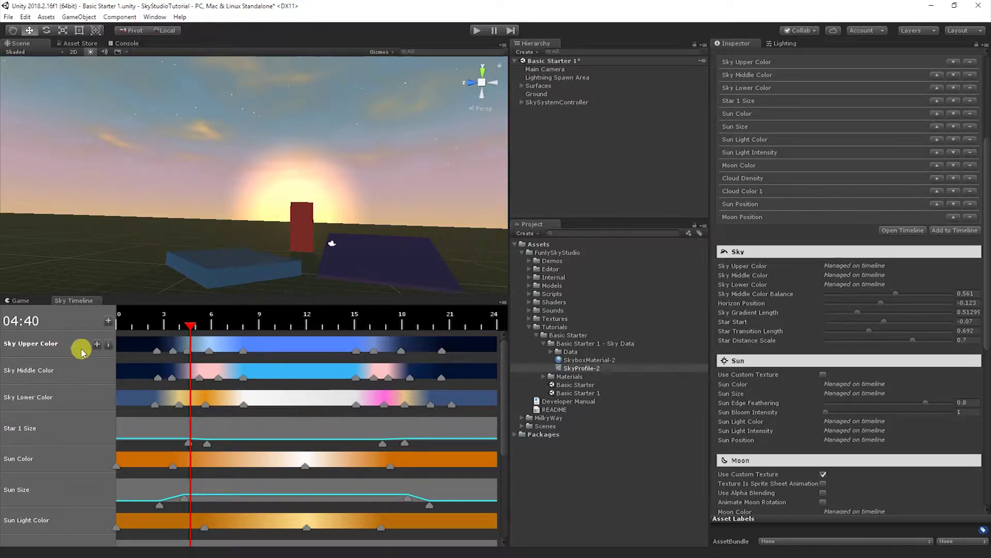
pyautogui.scroll(2, 821, 227)
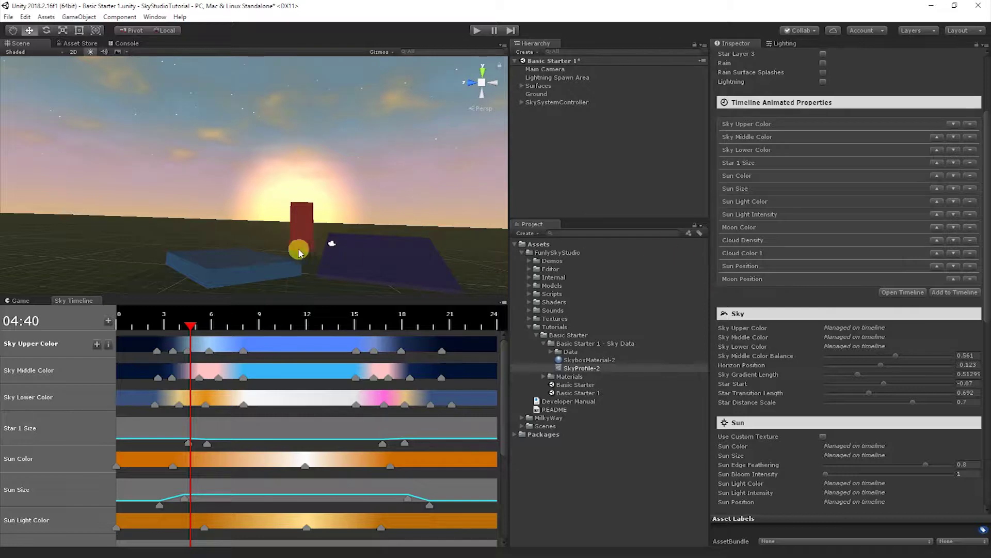
# Scrub the Sky Timeline between night, sunrise and late-morning daylight to preview the sky
pyautogui.moveTo(198, 323); pyautogui.dragTo(180, 321)
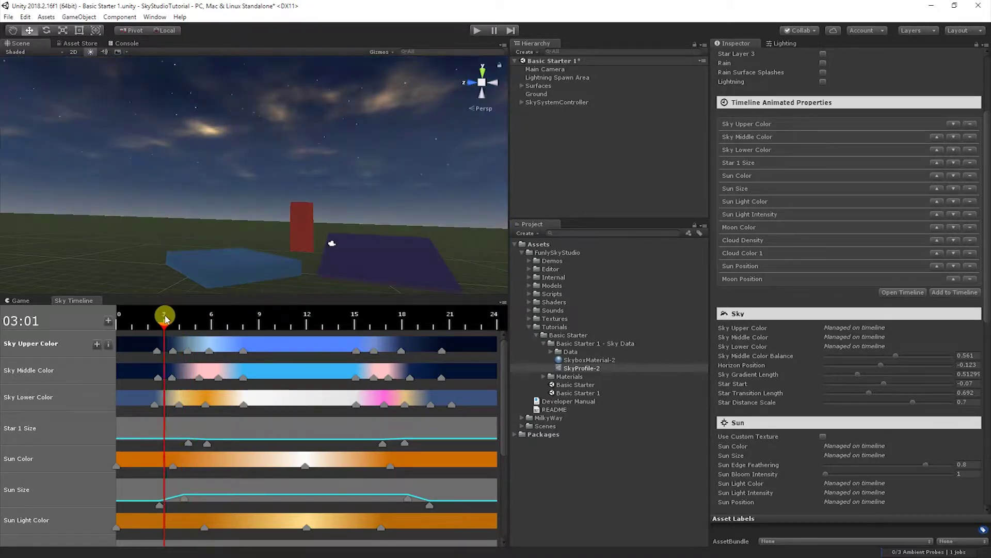
pyautogui.moveTo(166, 318); pyautogui.dragTo(206, 325)
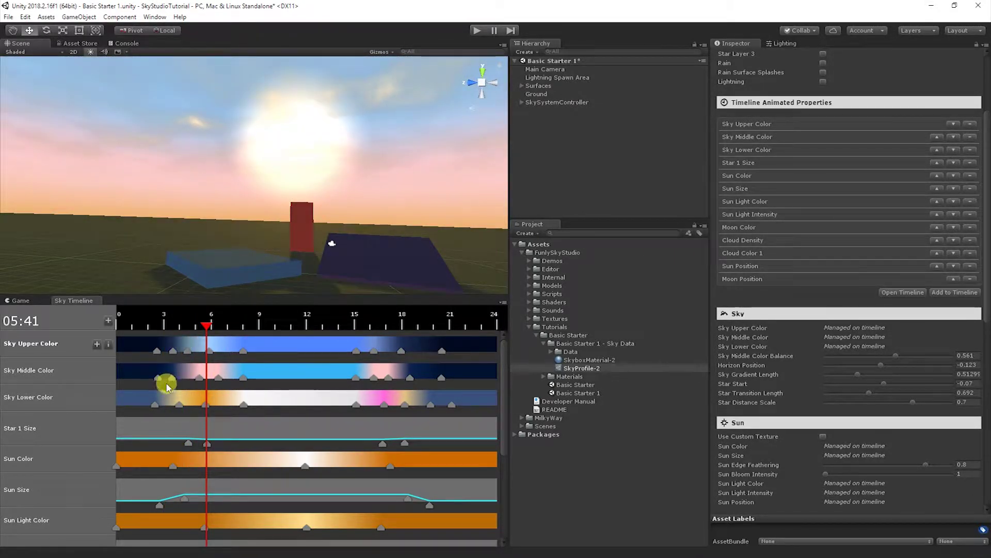
pyautogui.click(249, 375)
pyautogui.moveTo(209, 326); pyautogui.dragTo(294, 349)
pyautogui.scroll(-1, 283, 411)
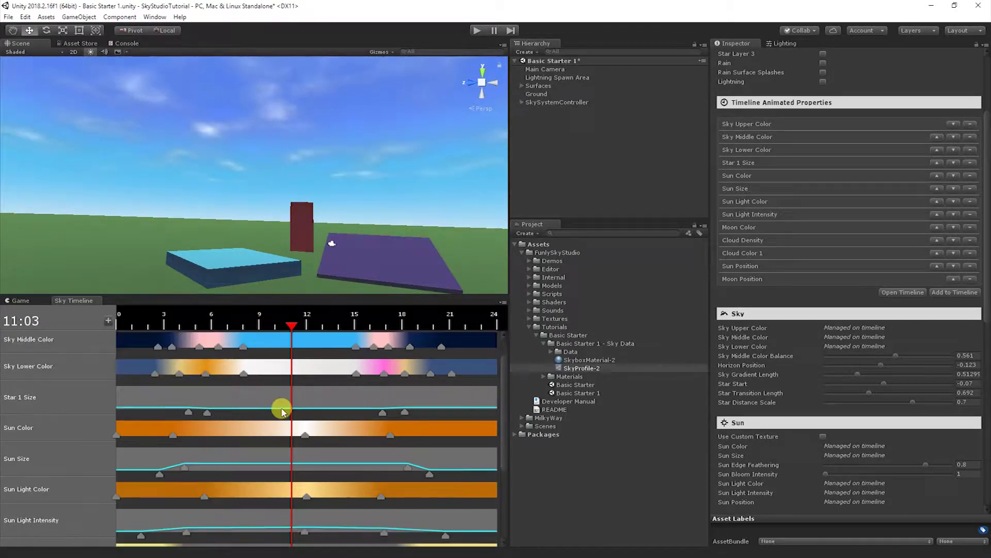
pyautogui.moveTo(199, 454)
pyautogui.mouseDown()
pyautogui.moveTo(163, 457)
pyautogui.moveTo(141, 452)
pyautogui.moveTo(159, 443)
pyautogui.moveTo(138, 443)
pyautogui.moveTo(150, 458)
pyautogui.moveTo(208, 459)
pyautogui.mouseUp()
pyautogui.scroll(-3, 207, 459)
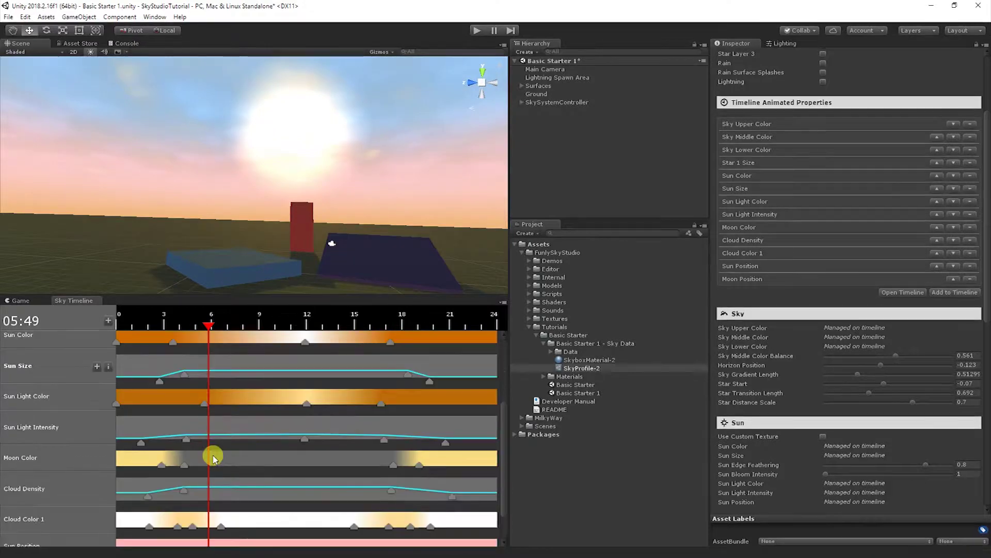
pyautogui.scroll(-2, 183, 440)
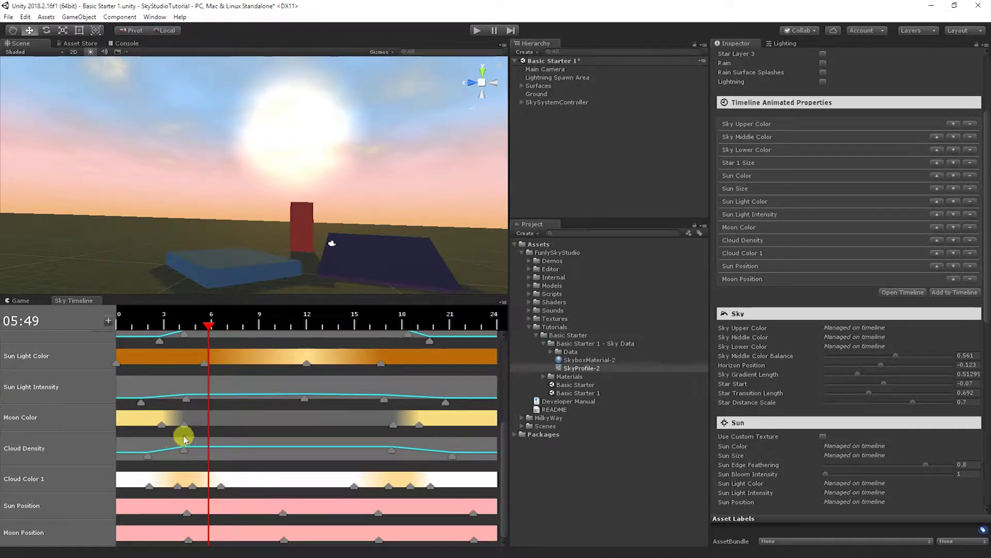
pyautogui.moveTo(165, 441); pyautogui.dragTo(249, 445)
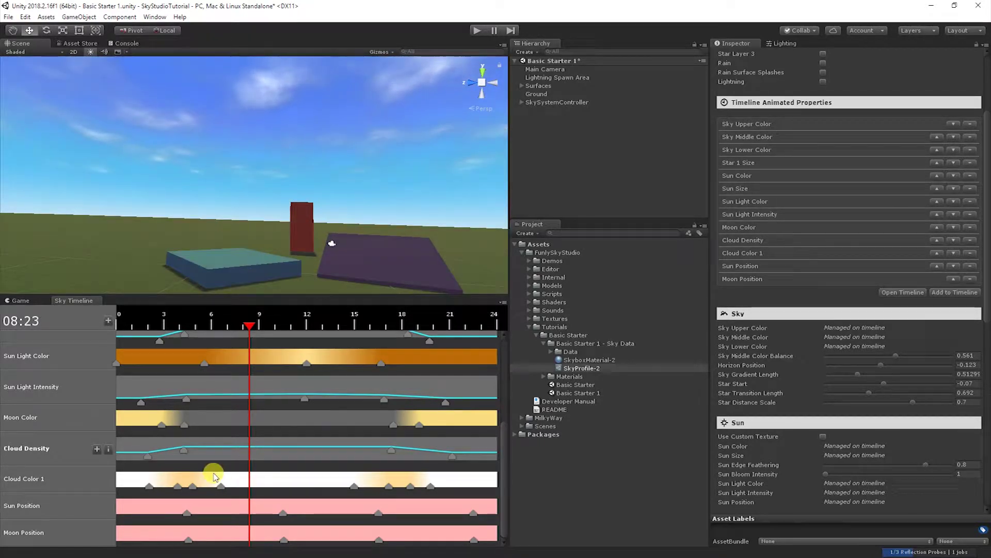
# Select the Sun Position track, settle the time at 06:51 and collapse the Sky Data folder
pyautogui.click(93, 504)
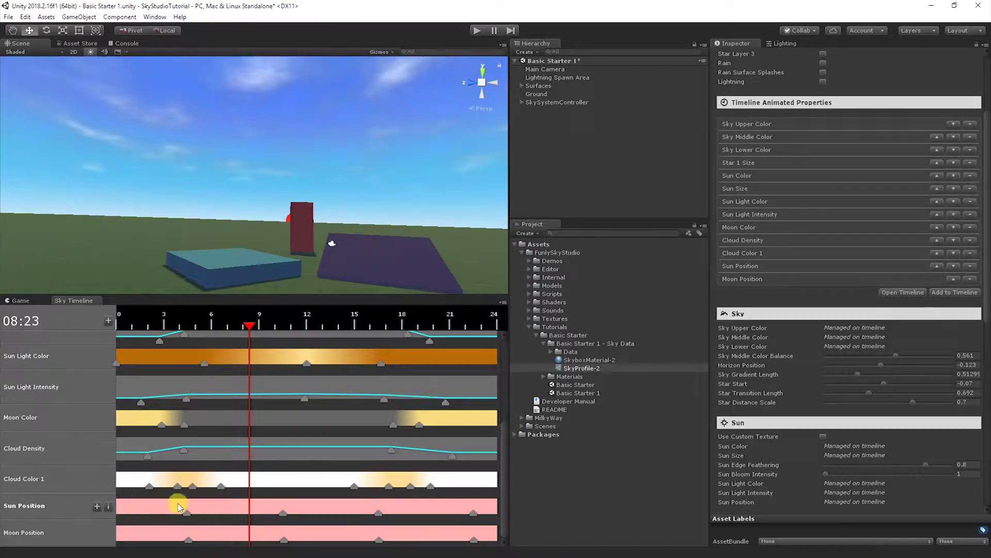
pyautogui.click(232, 505)
pyautogui.moveTo(235, 506); pyautogui.dragTo(204, 483)
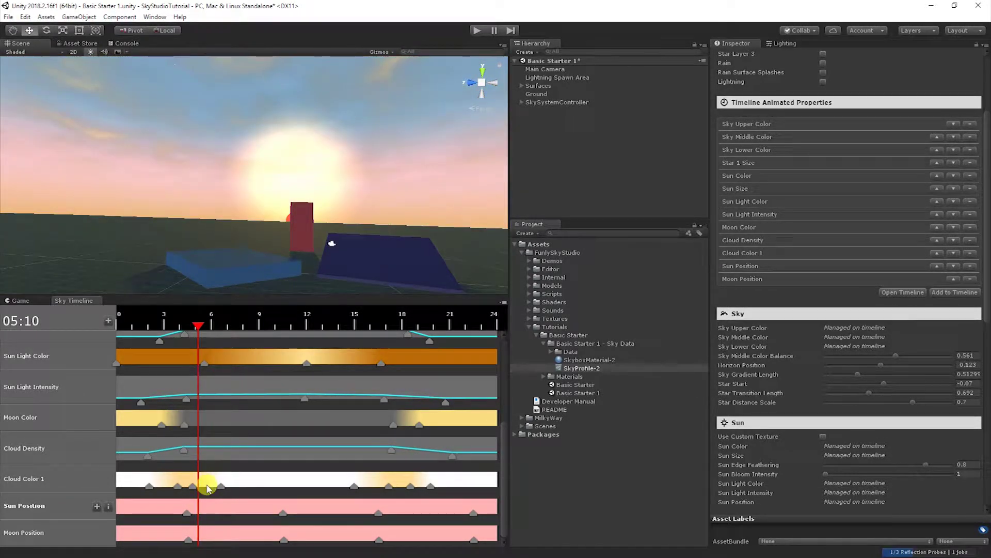
pyautogui.scroll(3, 208, 487)
pyautogui.scroll(1, 207, 483)
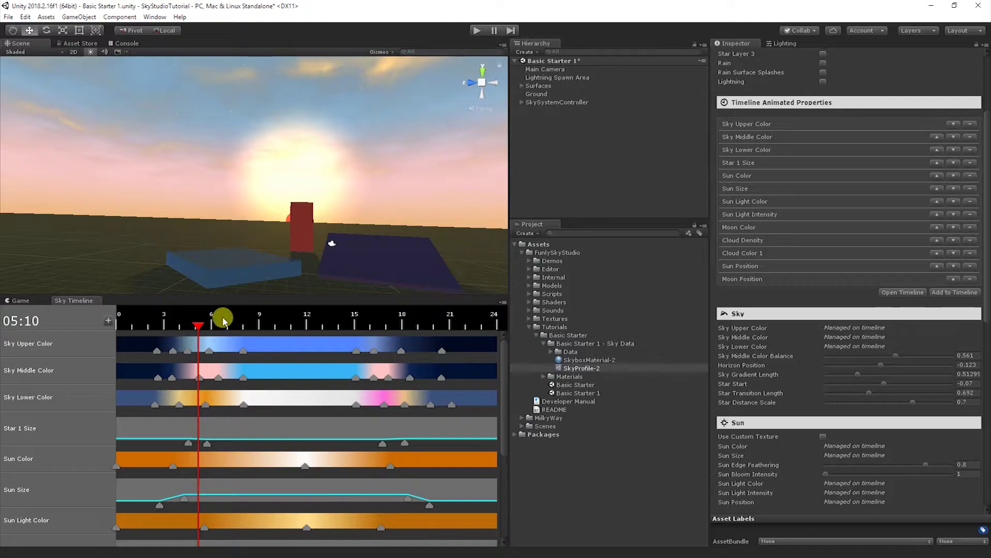
pyautogui.moveTo(221, 321); pyautogui.dragTo(226, 320)
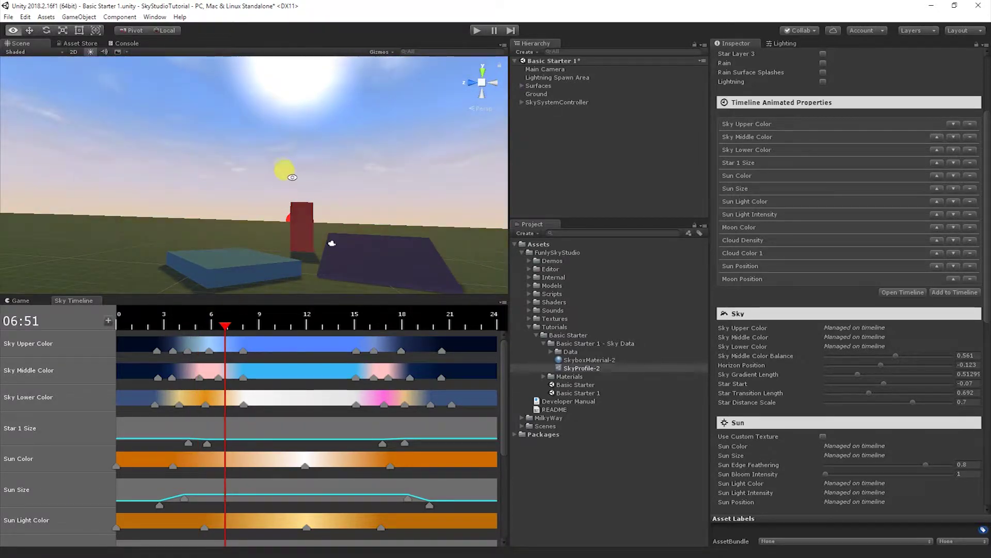
pyautogui.moveTo(284, 168); pyautogui.dragTo(264, 209, button='right')
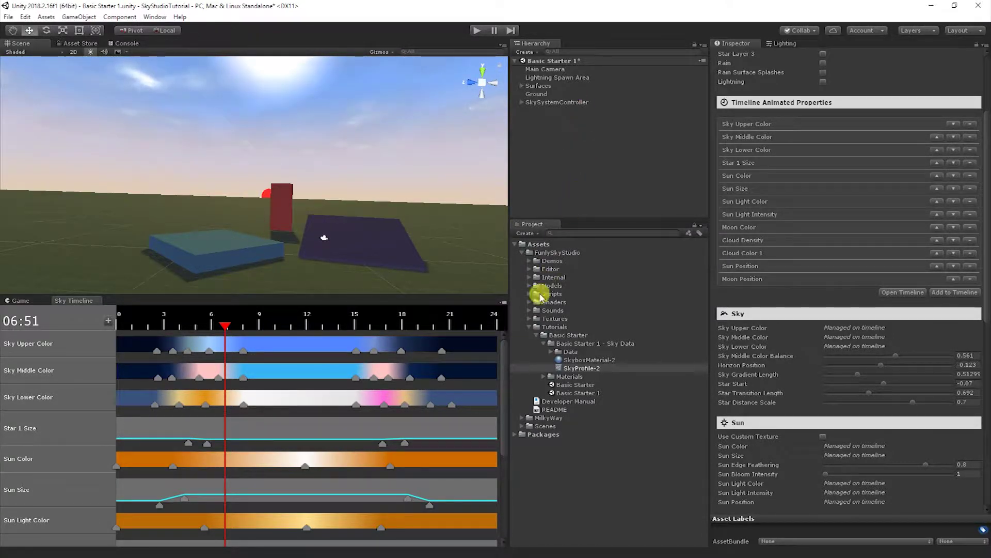
pyautogui.click(545, 344)
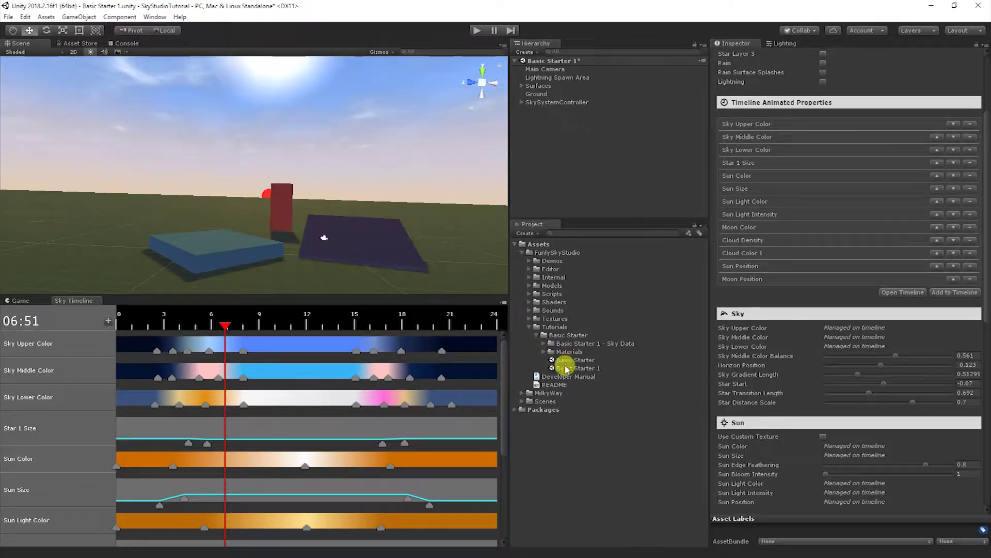
# Build a new sky system from the 3D Toon Daytime - Custom Sun Lowpoly Clouds preset
pyautogui.click(155, 16)
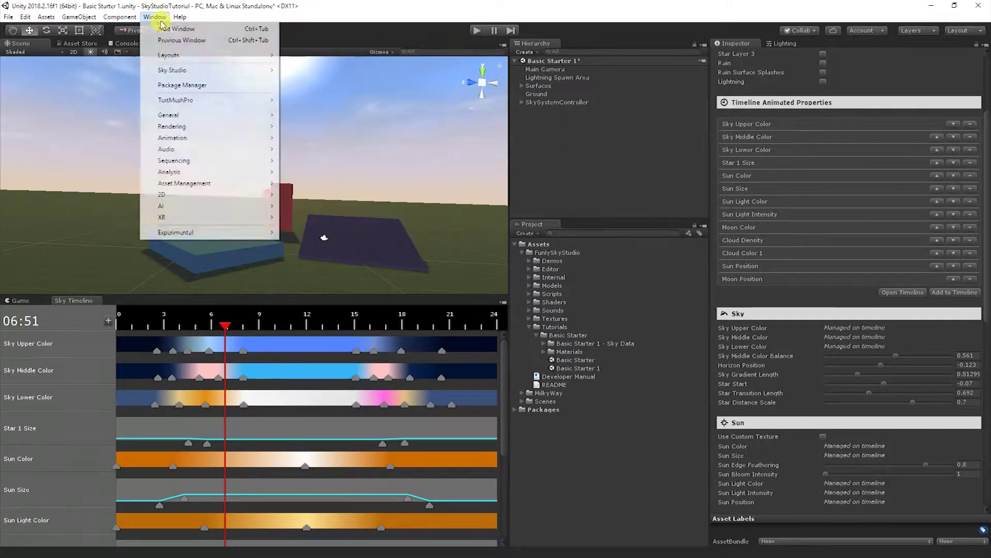
pyautogui.moveTo(195, 70)
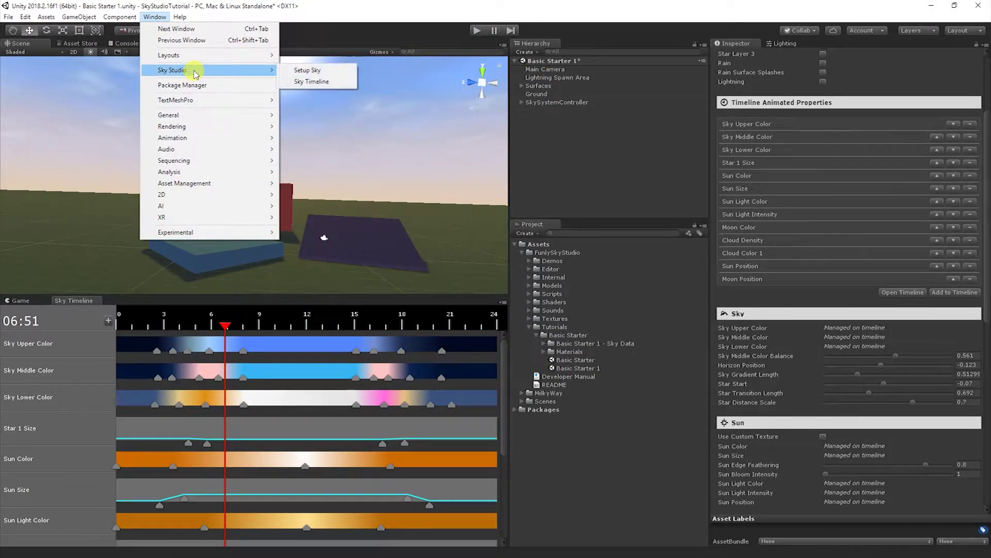
pyautogui.click(351, 75)
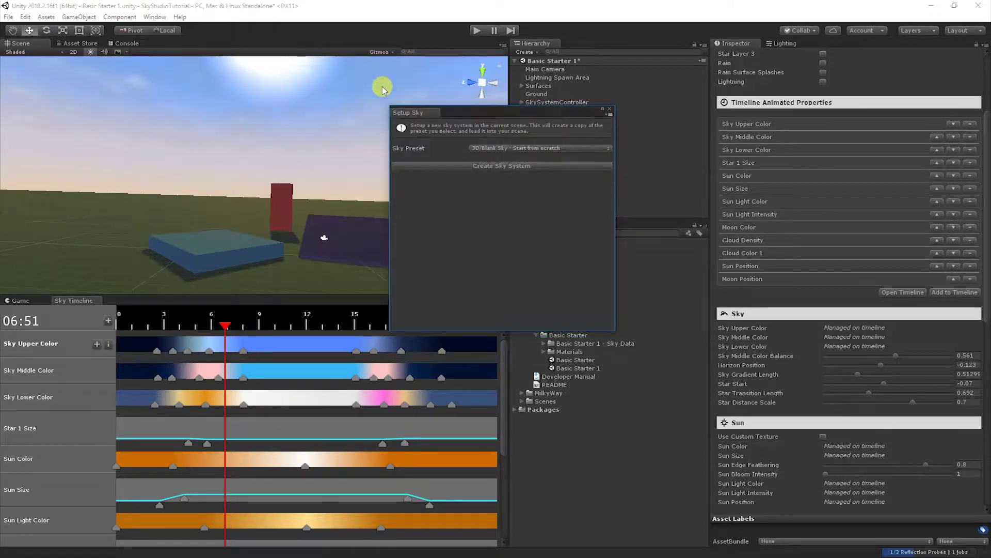
pyautogui.click(522, 148)
pyautogui.moveTo(519, 159)
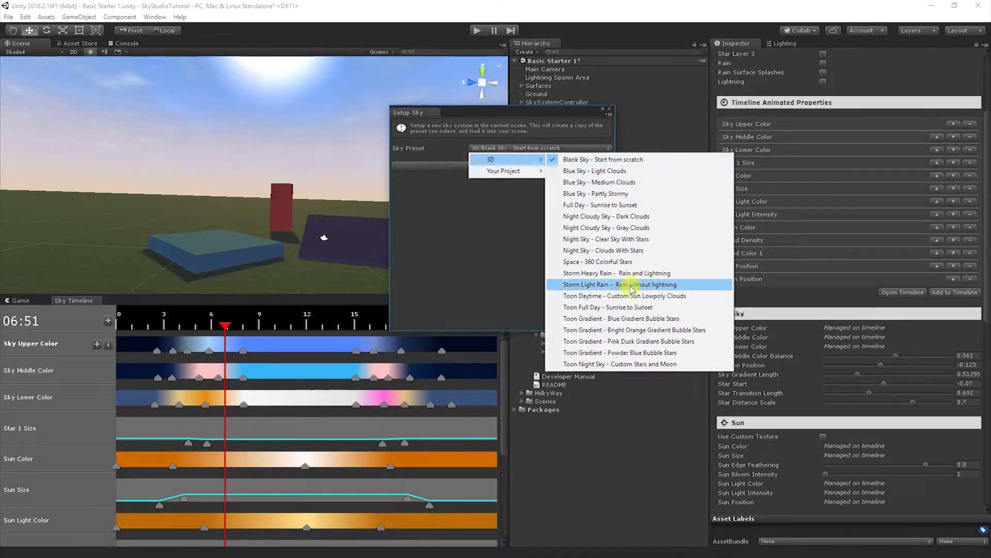
pyautogui.click(605, 297)
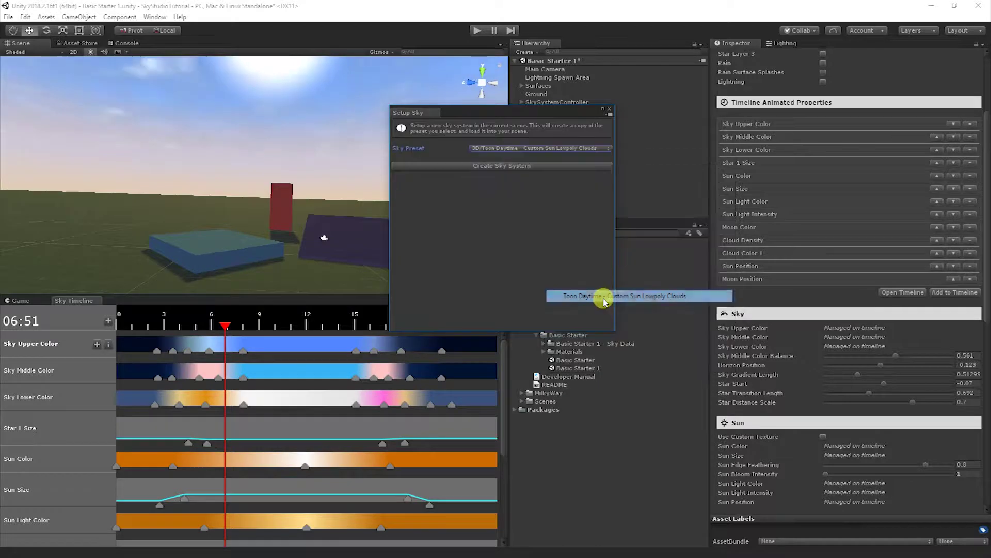
pyautogui.click(512, 166)
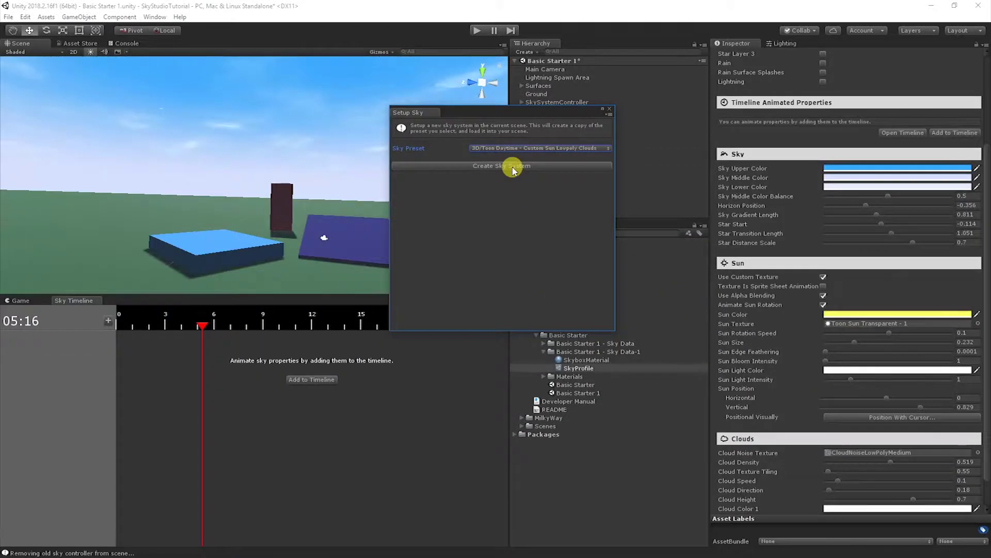
pyautogui.click(610, 111)
# Orbit up to the new cartoon sun and browse the Sky Timeline's animatable properties list
pyautogui.moveTo(464, 165); pyautogui.dragTo(352, 113, button='right')
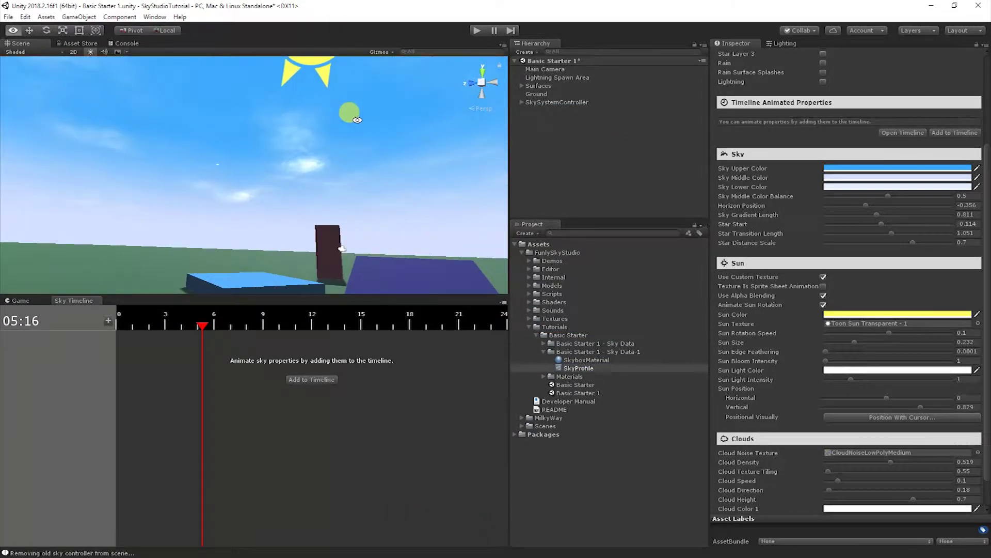
pyautogui.moveTo(453, 150)
pyautogui.mouseDown(button='right')
pyautogui.moveTo(447, 157)
pyautogui.moveTo(471, 118)
pyautogui.moveTo(444, 137)
pyautogui.mouseUp(button='right')
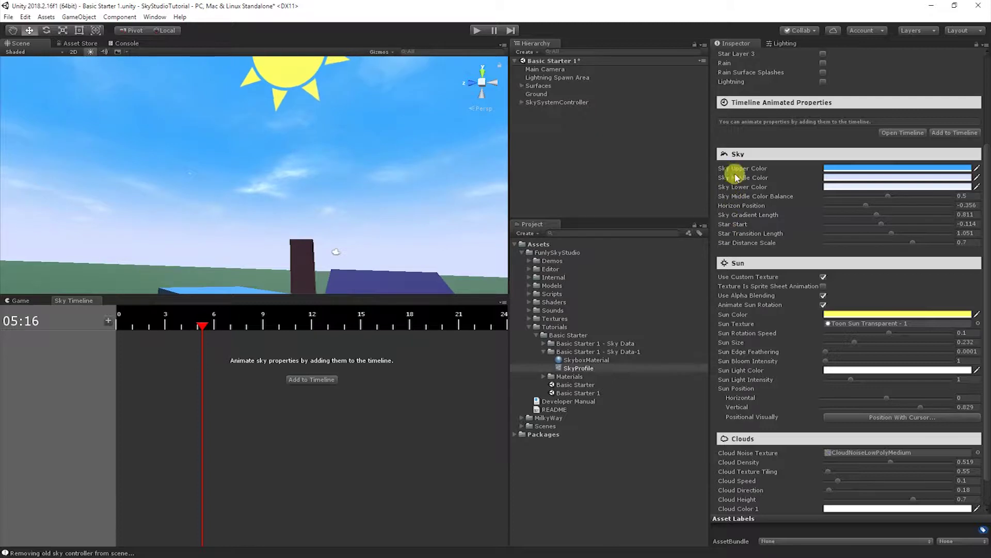
pyautogui.click(108, 323)
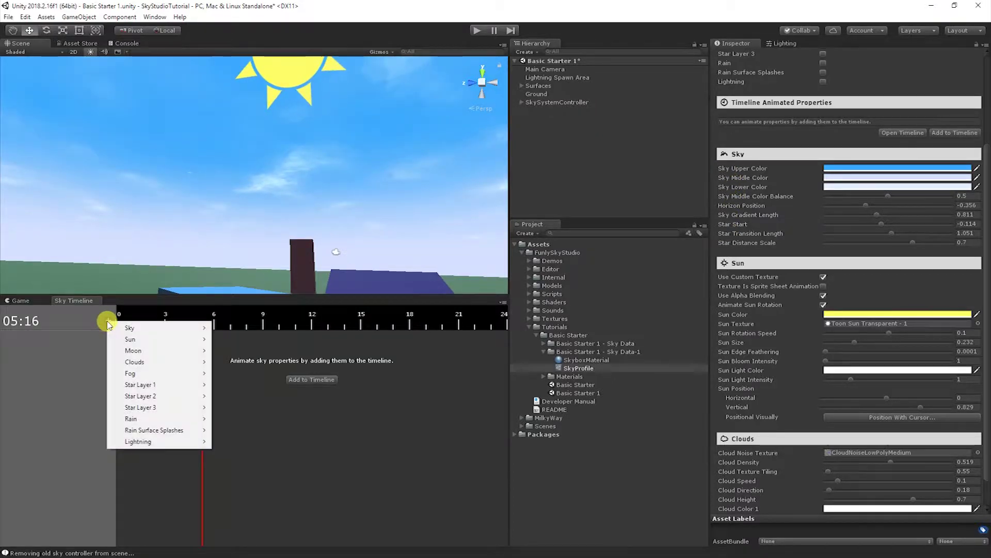
pyautogui.moveTo(172, 331)
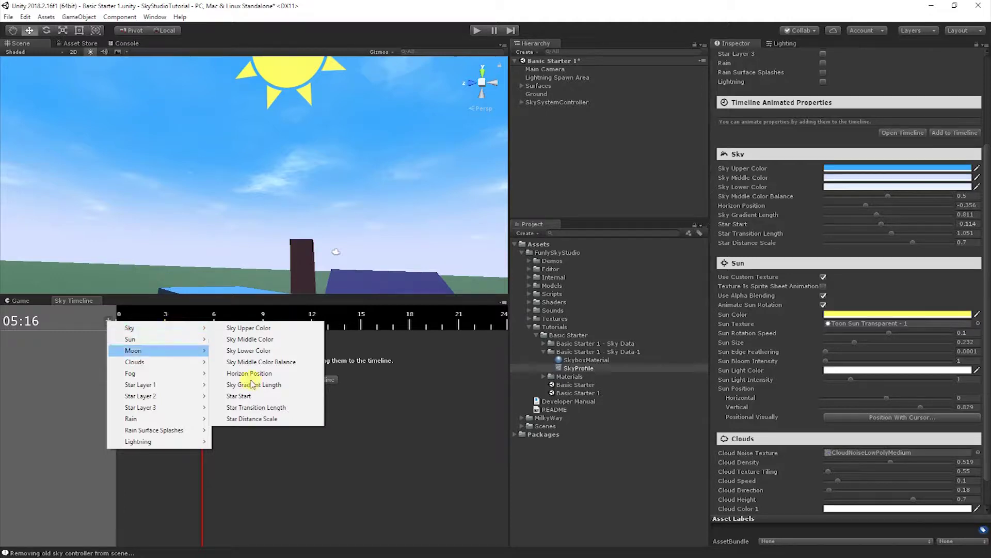
pyautogui.click(755, 190)
pyautogui.scroll(4, 838, 104)
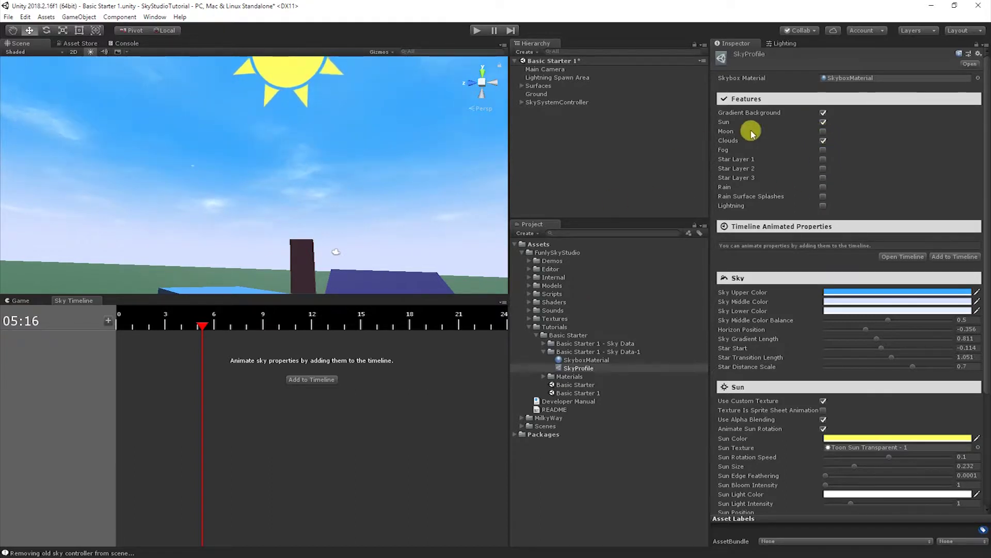
pyautogui.click(102, 315)
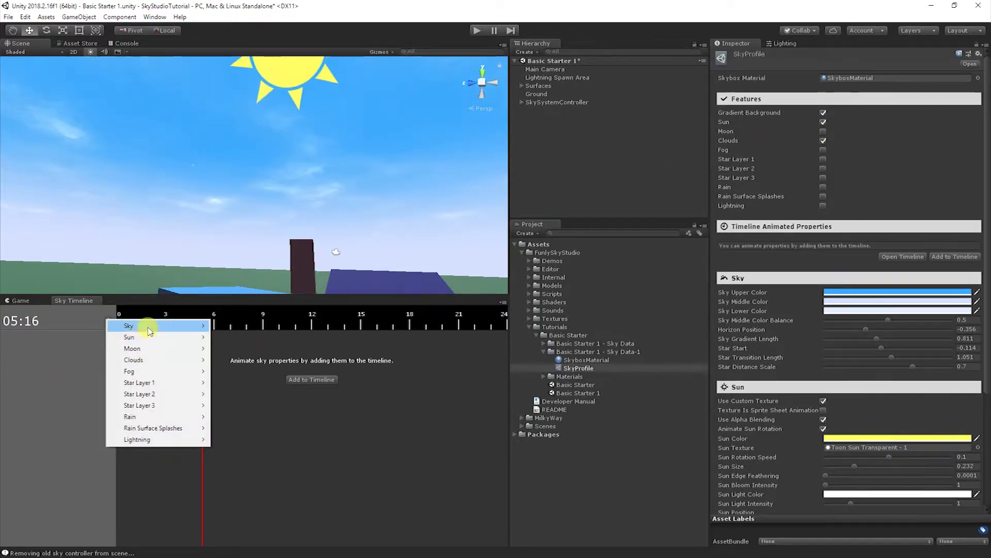
# Add Sky Upper, Middle and Lower Color tracks to the timeline and scrub to about 03:38
pyautogui.moveTo(163, 331)
pyautogui.click(248, 325)
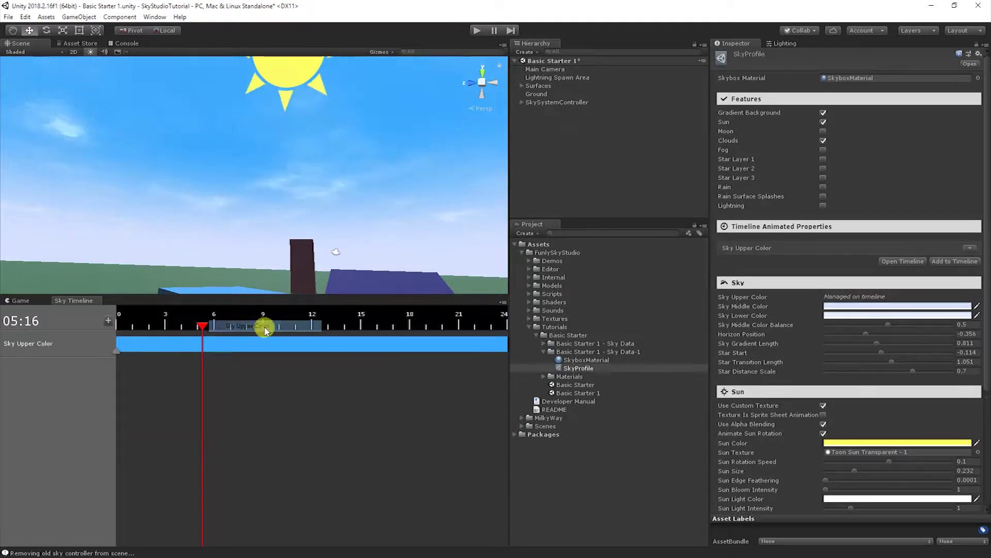
pyautogui.click(107, 323)
pyautogui.moveTo(140, 328)
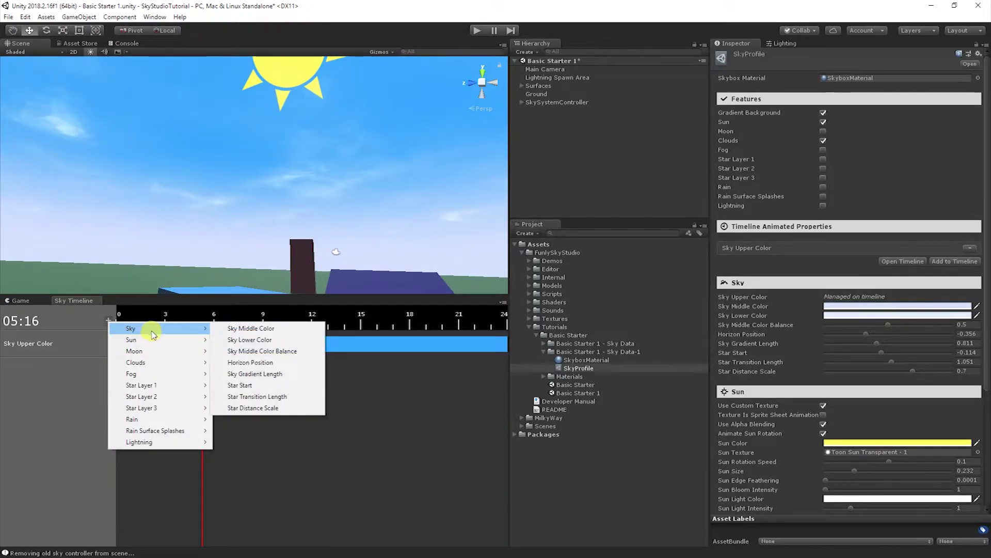
pyautogui.click(251, 330)
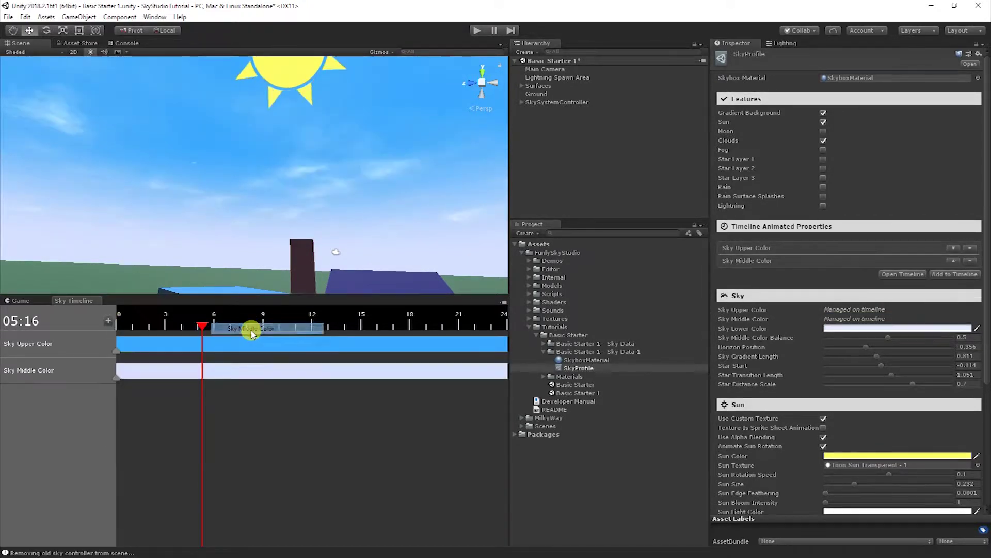
pyautogui.click(107, 320)
pyautogui.moveTo(159, 326)
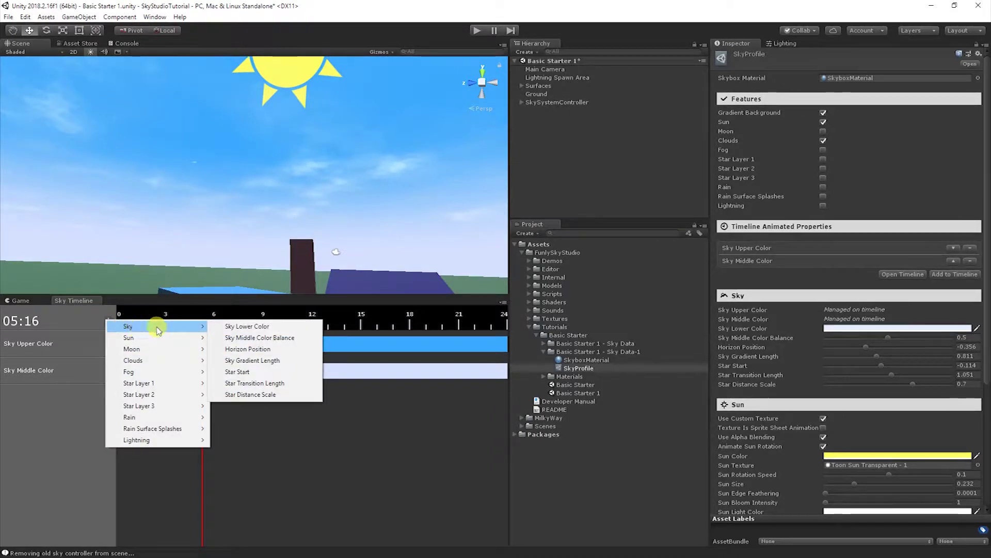
pyautogui.click(253, 330)
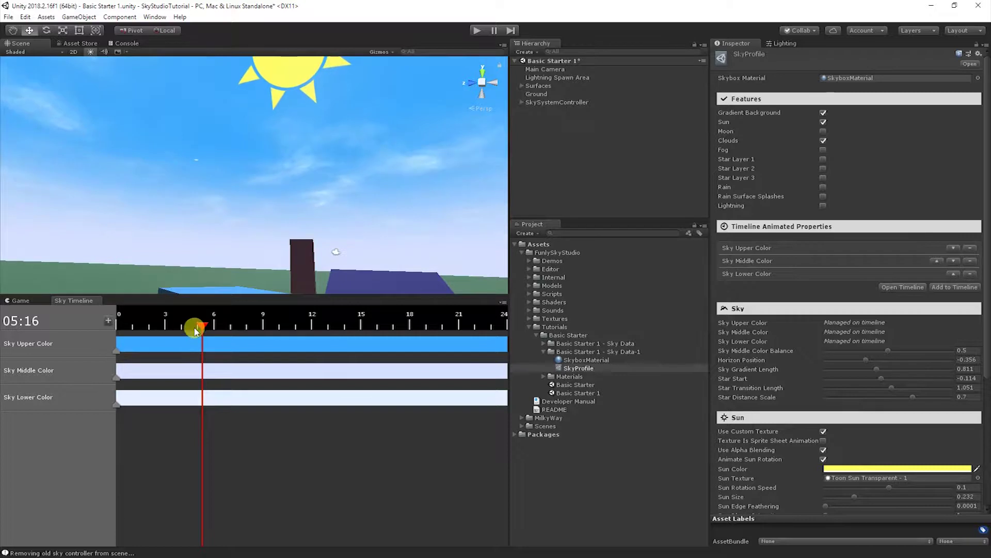
pyautogui.moveTo(199, 325); pyautogui.dragTo(176, 347)
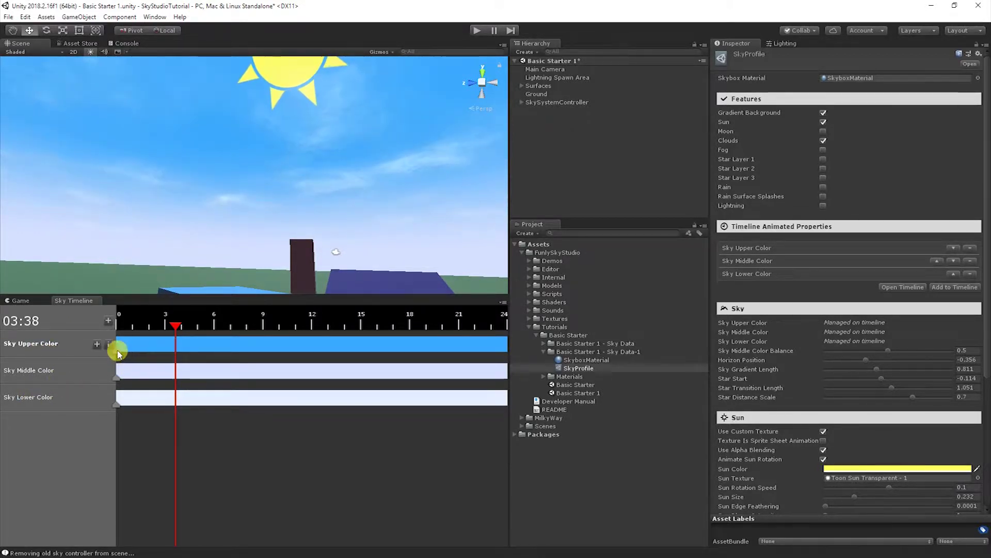
# Move the Sky Upper Color keyframe to about 02:16 and colour it deep purple
pyautogui.moveTo(117, 350); pyautogui.dragTo(344, 354)
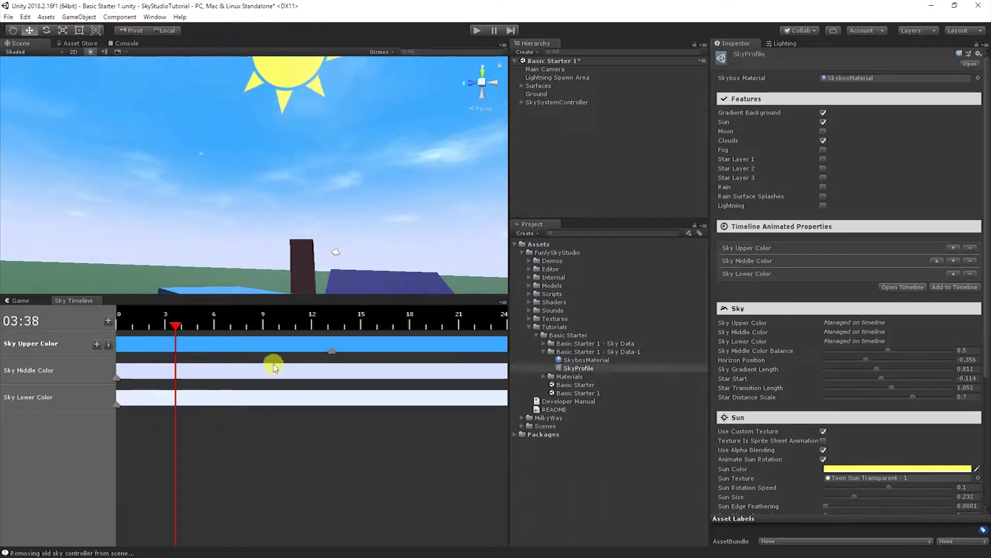
pyautogui.moveTo(333, 354); pyautogui.dragTo(174, 350)
pyautogui.doubleClick(174, 355)
pyautogui.click(525, 153)
pyautogui.click(636, 314)
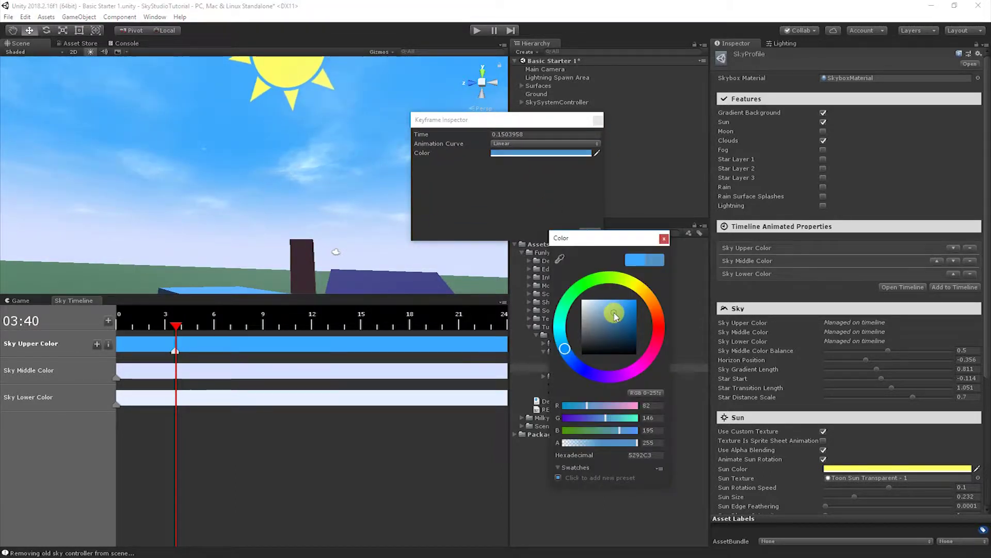
pyautogui.moveTo(659, 325); pyautogui.dragTo(635, 285)
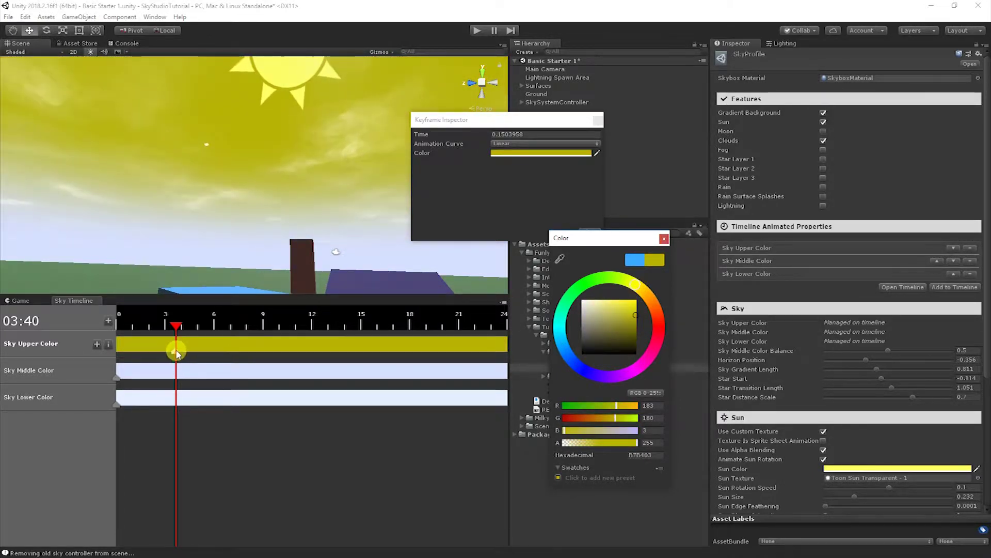
pyautogui.moveTo(176, 354); pyautogui.dragTo(154, 351)
pyautogui.click(542, 155)
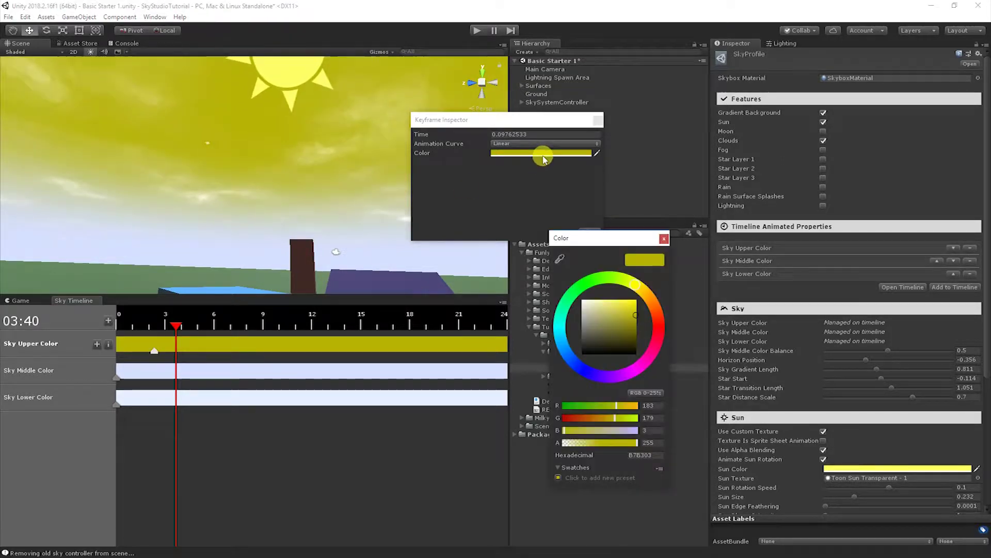
pyautogui.moveTo(580, 363); pyautogui.dragTo(610, 384)
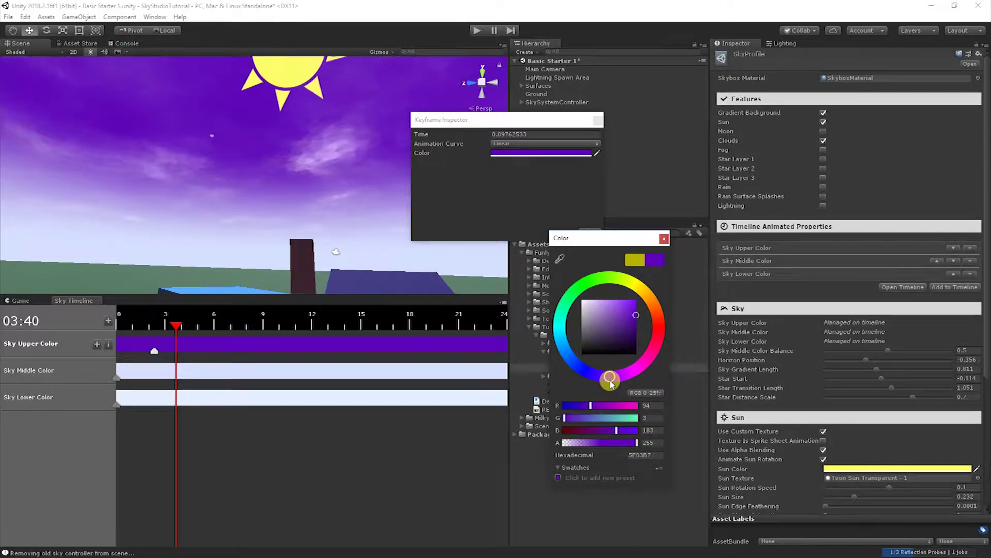
pyautogui.click(637, 328)
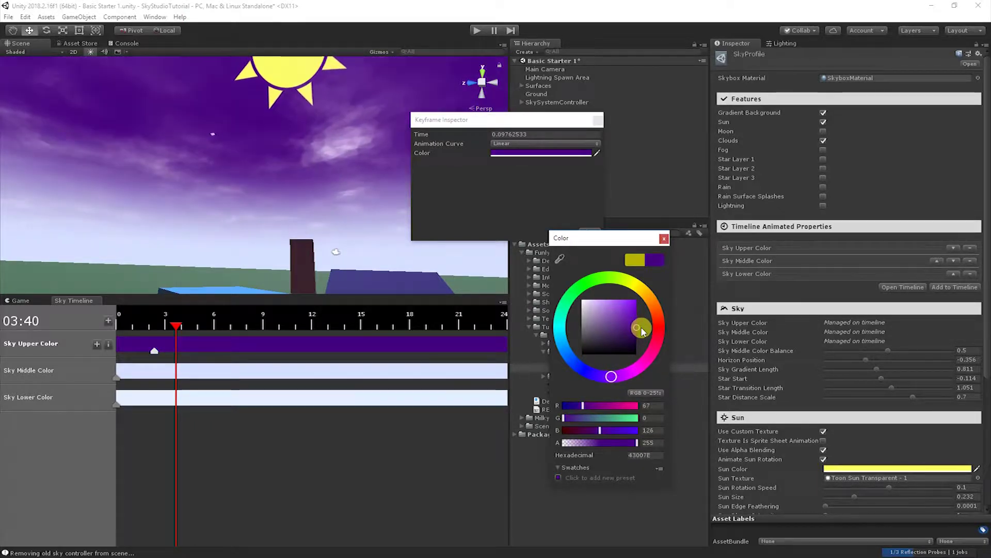
pyautogui.click(664, 239)
# Give the Sky Middle Color keyframe near 02:16 a deep blue colour
pyautogui.click(69, 375)
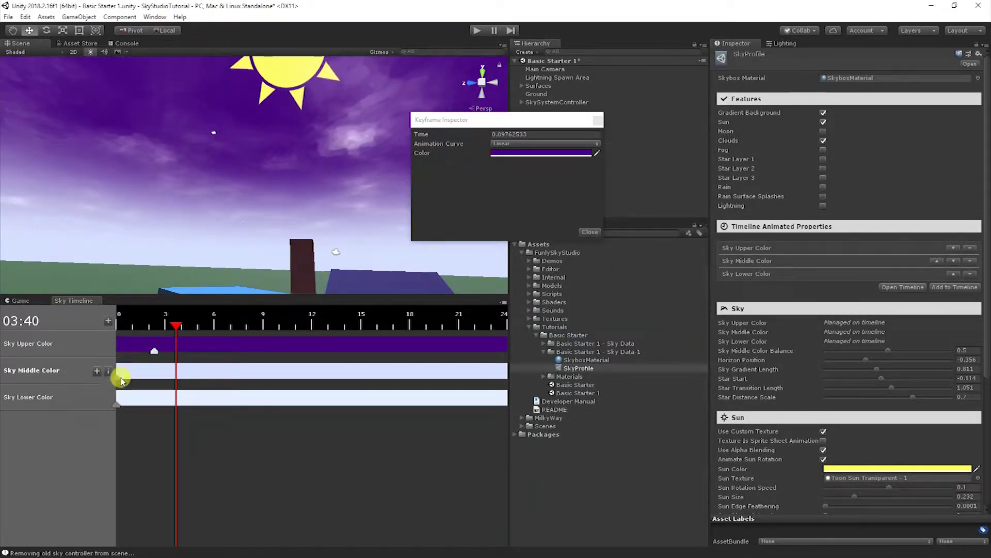
pyautogui.click(154, 375)
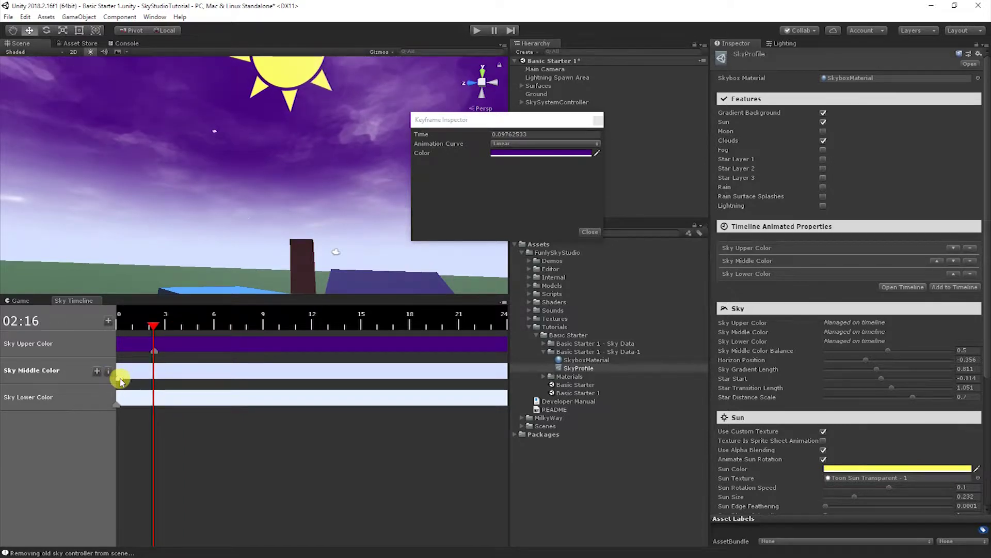
pyautogui.click(152, 381)
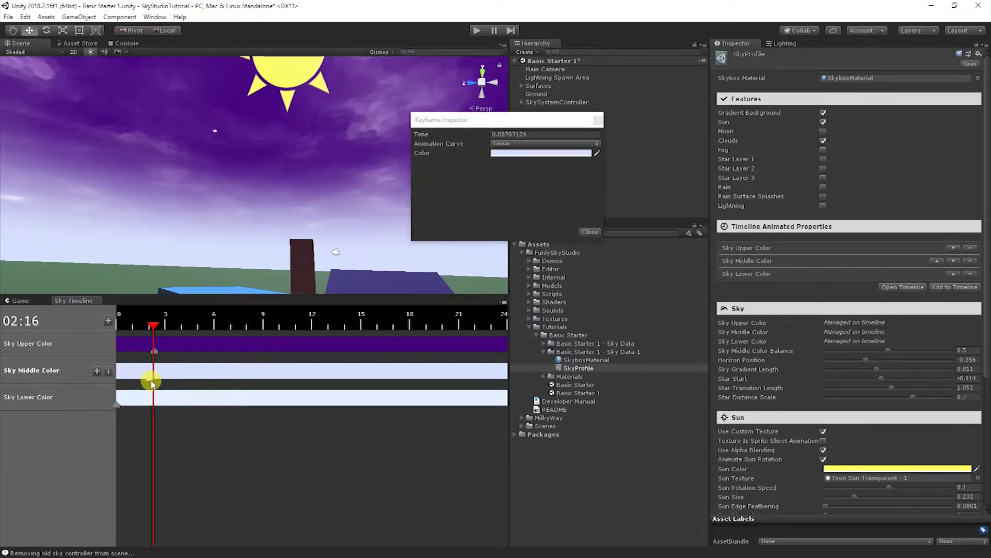
pyautogui.click(513, 153)
pyautogui.click(623, 311)
pyautogui.moveTo(623, 312); pyautogui.dragTo(635, 320)
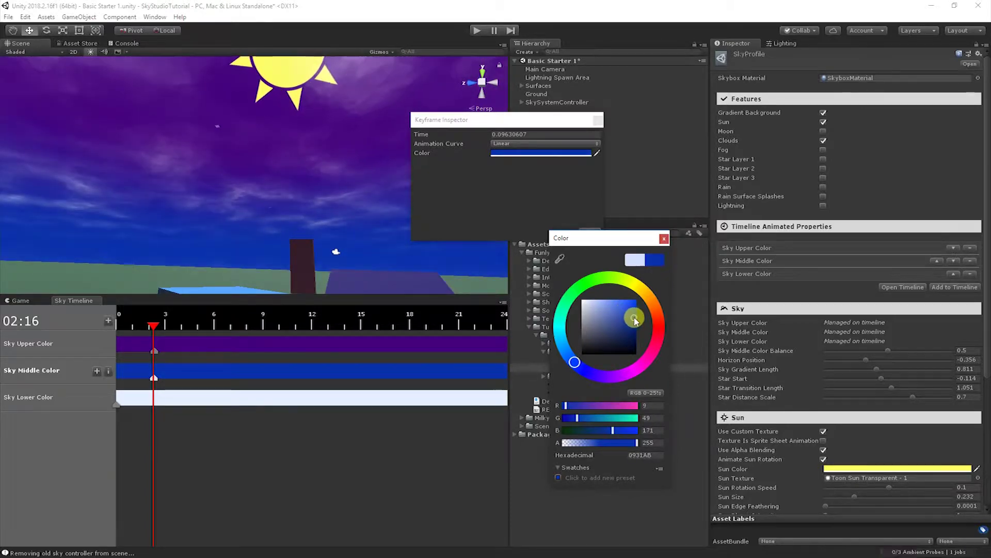
pyautogui.click(664, 239)
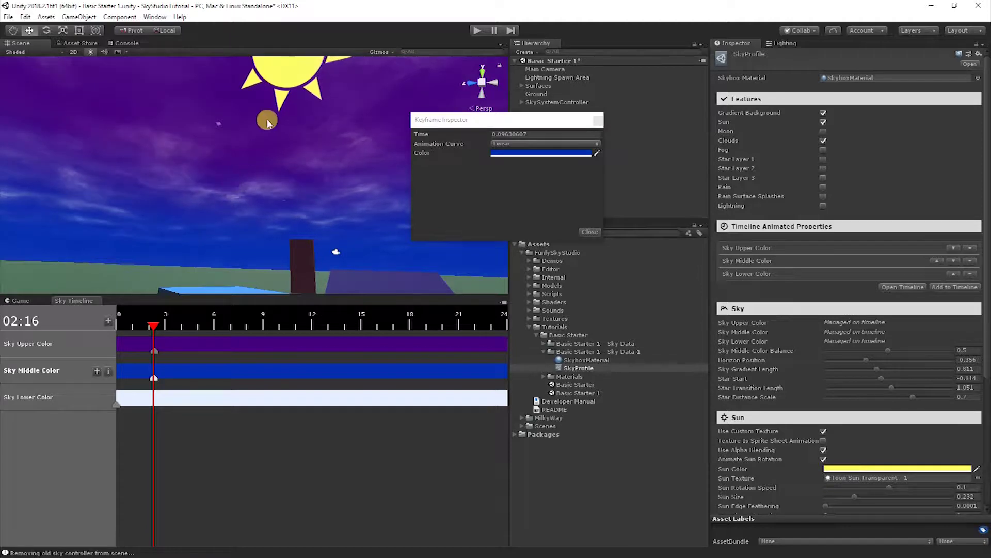
# Scrub the sky timeline to about 03:13 and add a second Sky Upper Color keyframe
pyautogui.click(154, 326)
pyautogui.moveTo(155, 326); pyautogui.dragTo(170, 323)
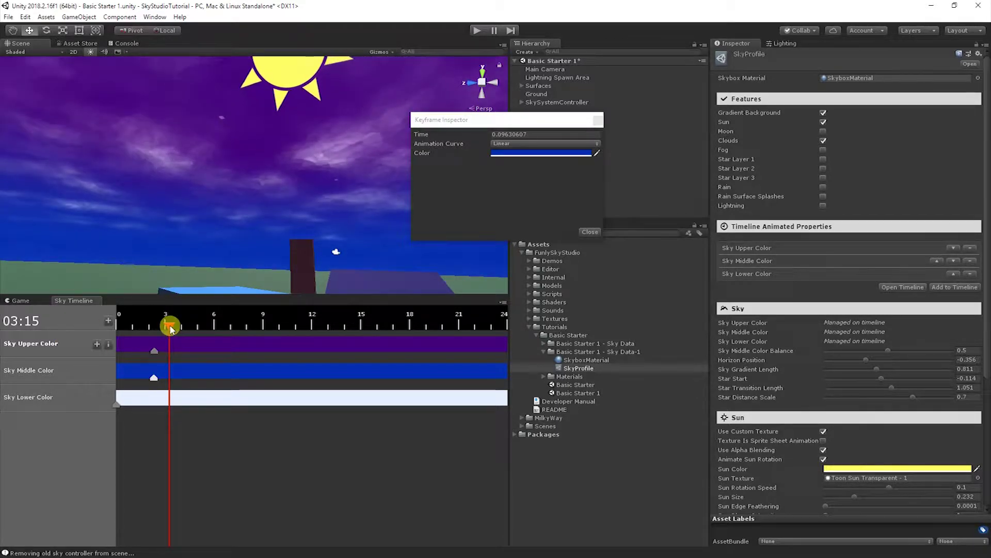
pyautogui.moveTo(173, 345); pyautogui.dragTo(170, 325)
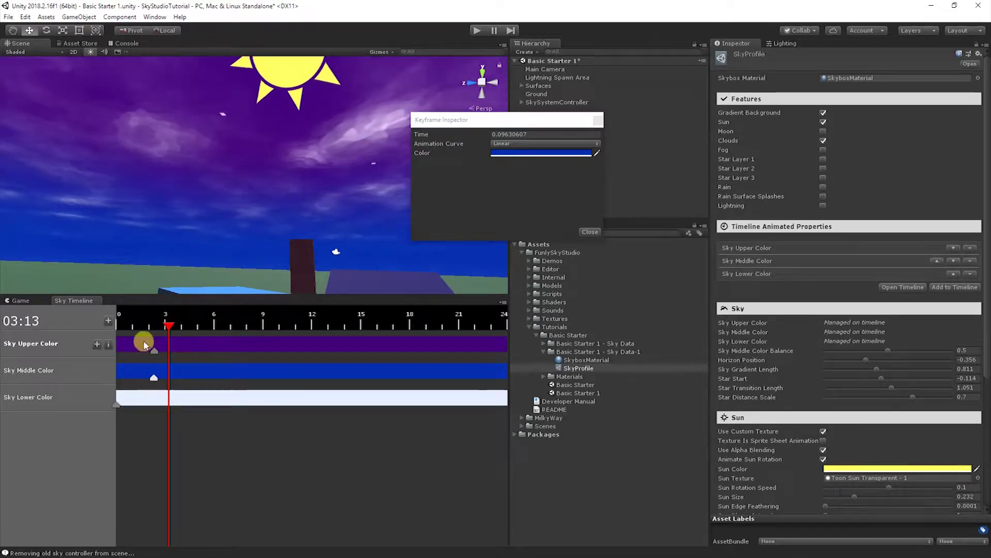
pyautogui.click(96, 345)
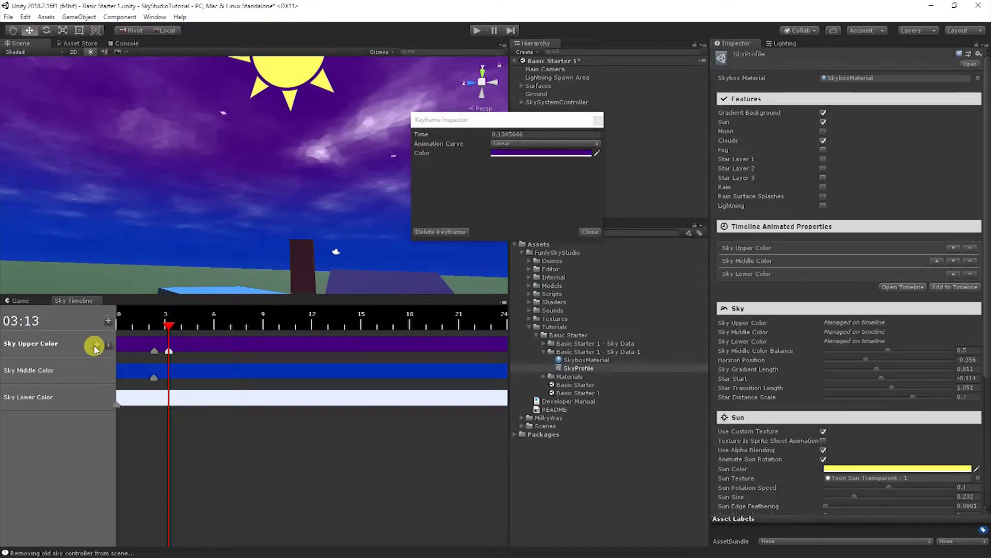
pyautogui.click(168, 353)
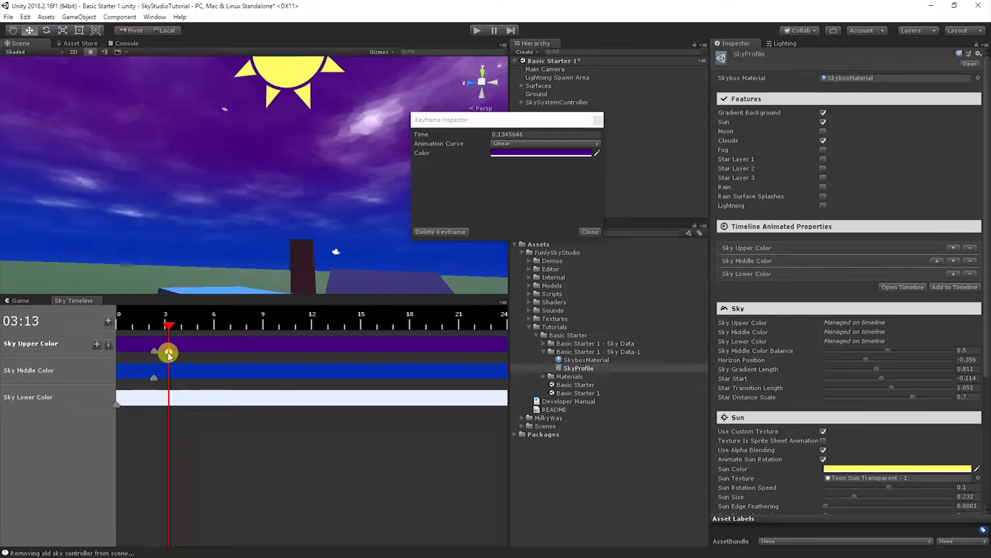
# Set the new upper-sky keyframe's colour to a lighter violet (7A53F1)
pyautogui.click(507, 154)
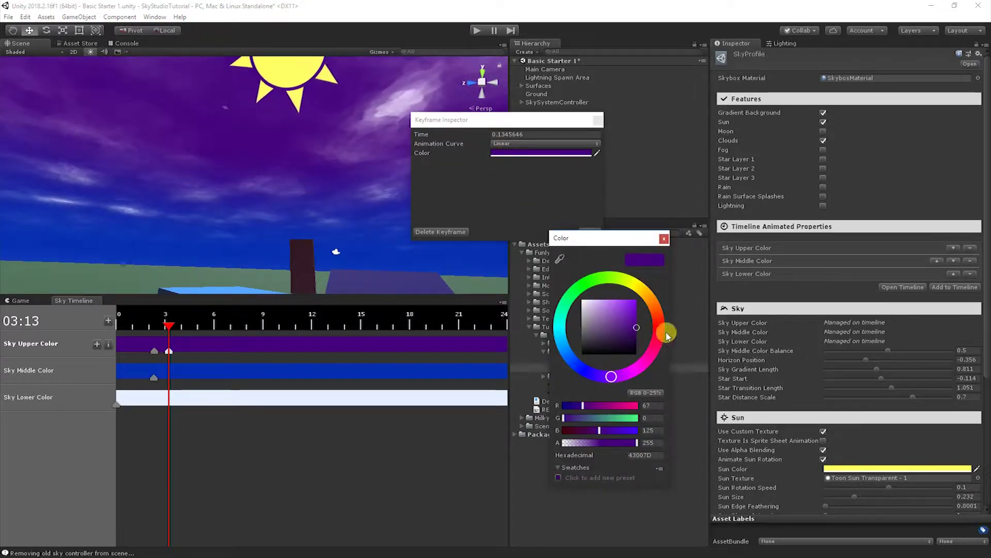
pyautogui.moveTo(635, 321); pyautogui.dragTo(630, 313)
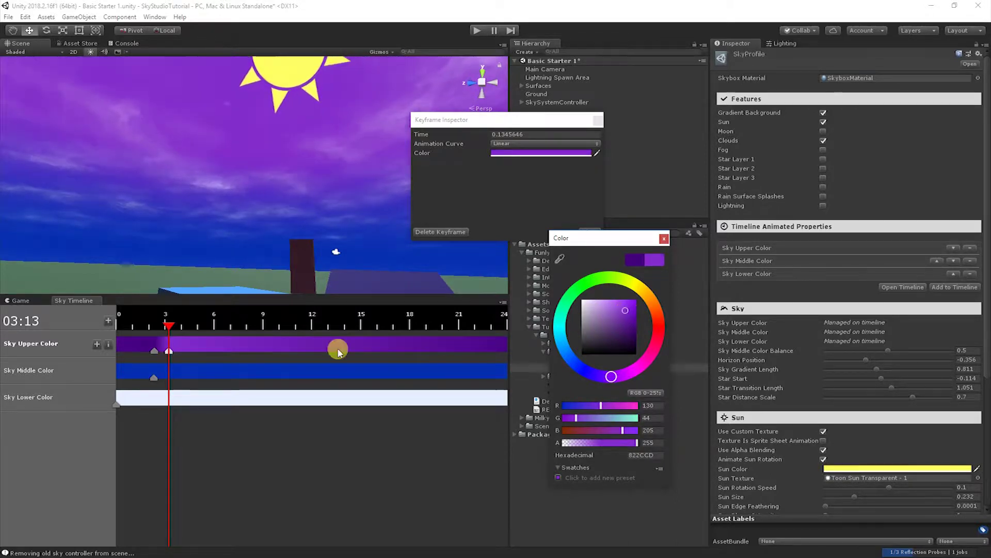
pyautogui.moveTo(608, 377)
pyautogui.mouseDown()
pyautogui.moveTo(599, 376)
pyautogui.moveTo(627, 365)
pyautogui.moveTo(613, 371)
pyautogui.moveTo(636, 327)
pyautogui.moveTo(639, 290)
pyautogui.moveTo(656, 297)
pyautogui.moveTo(628, 381)
pyautogui.moveTo(596, 387)
pyautogui.mouseUp()
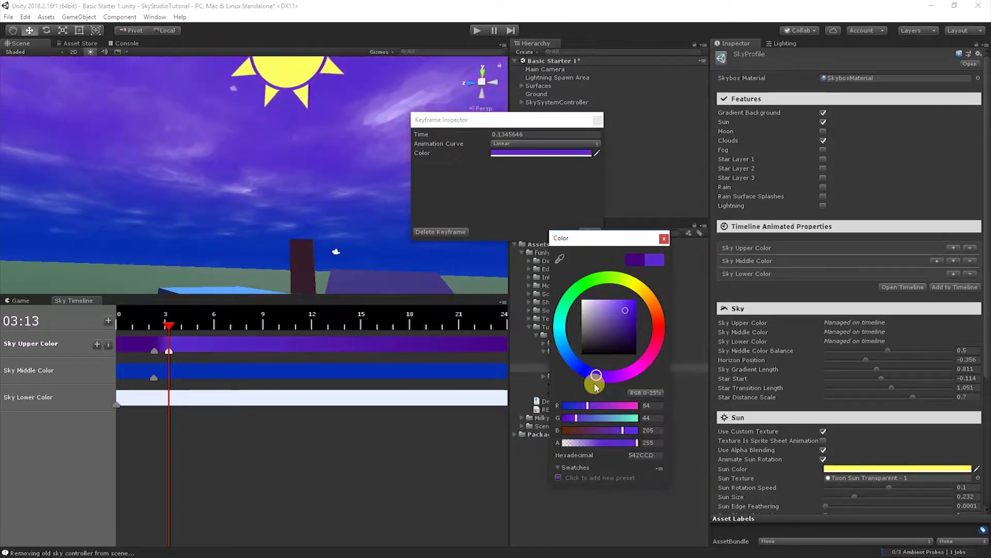
pyautogui.moveTo(614, 316); pyautogui.dragTo(622, 307)
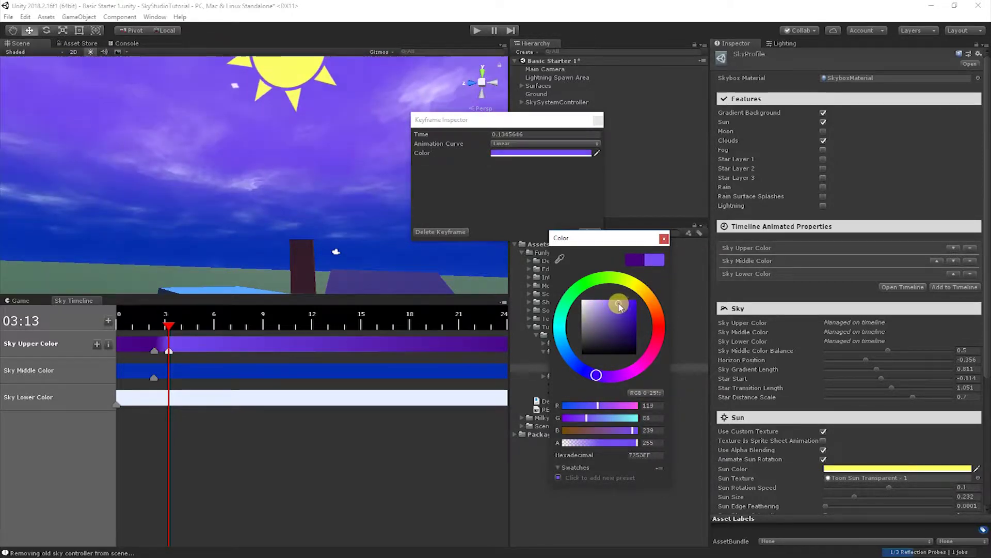
pyautogui.moveTo(619, 304); pyautogui.dragTo(618, 303)
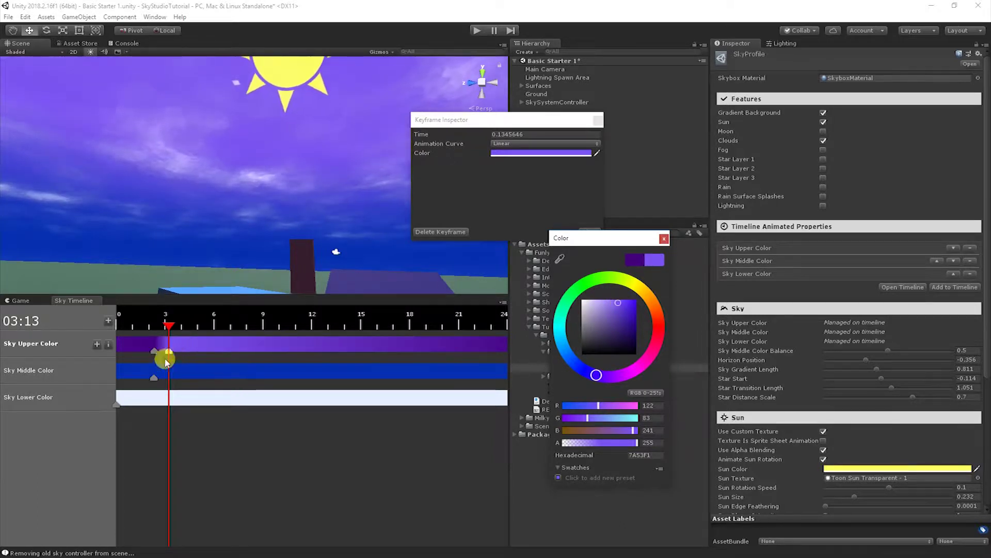
pyautogui.click(166, 361)
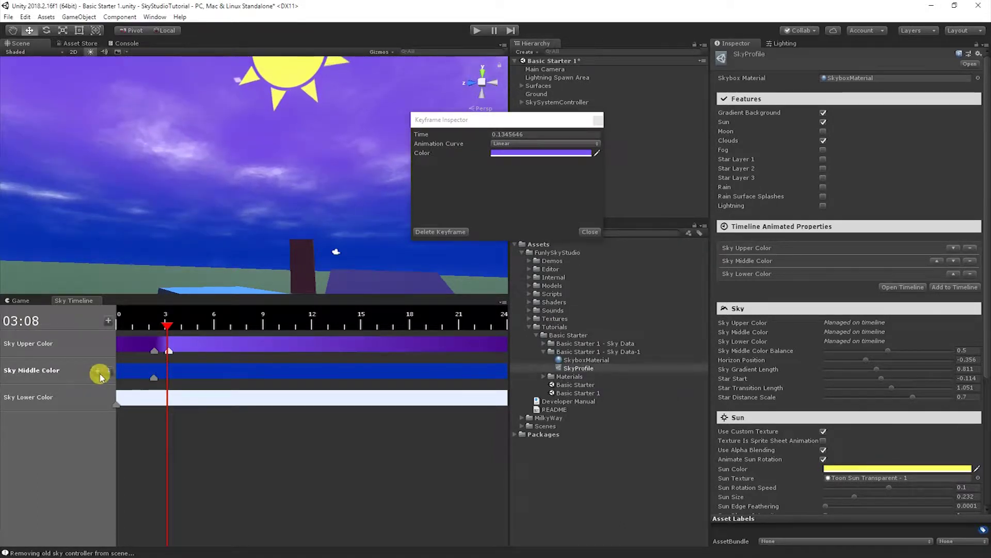
# Add a Sky Middle Color keyframe and warm its colour toward yellow-orange
pyautogui.click(98, 371)
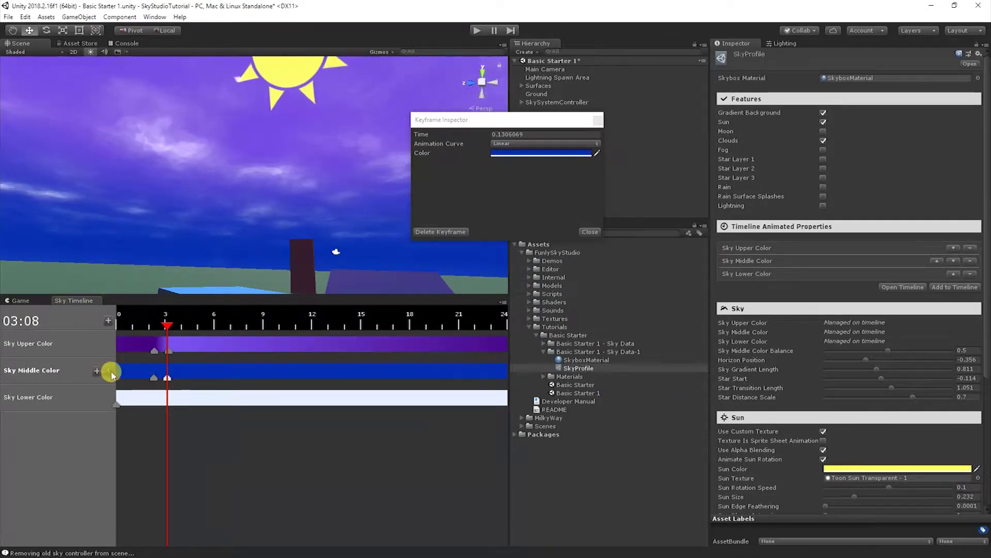
pyautogui.click(561, 154)
pyautogui.click(614, 307)
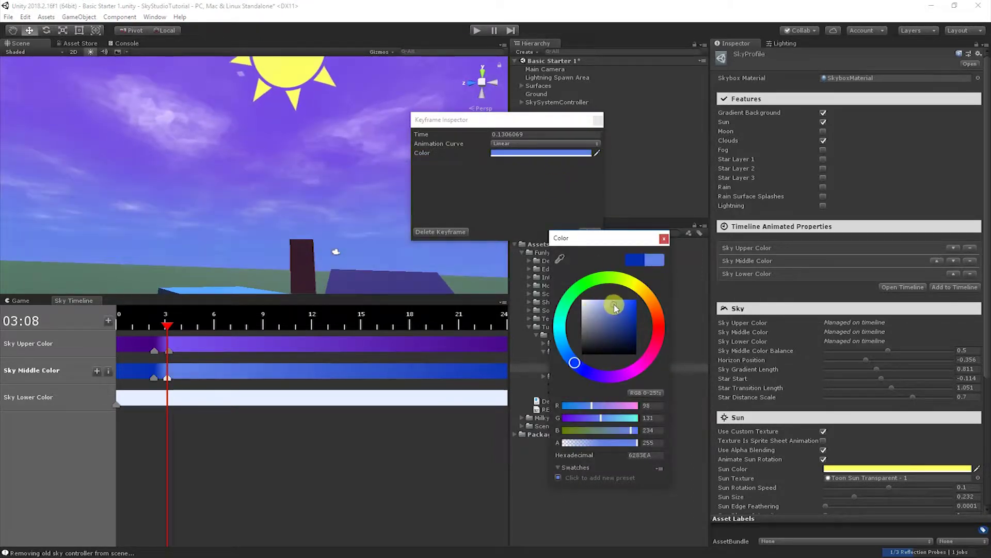
pyautogui.moveTo(614, 307)
pyautogui.mouseDown()
pyautogui.moveTo(634, 289)
pyautogui.moveTo(614, 306)
pyautogui.mouseUp()
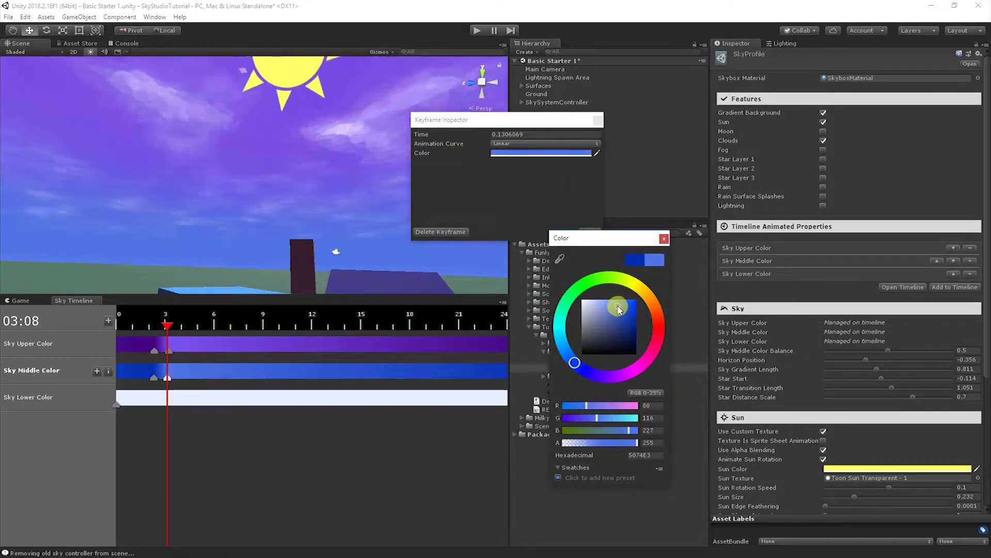
pyautogui.click(637, 284)
pyautogui.moveTo(640, 288); pyautogui.dragTo(651, 300)
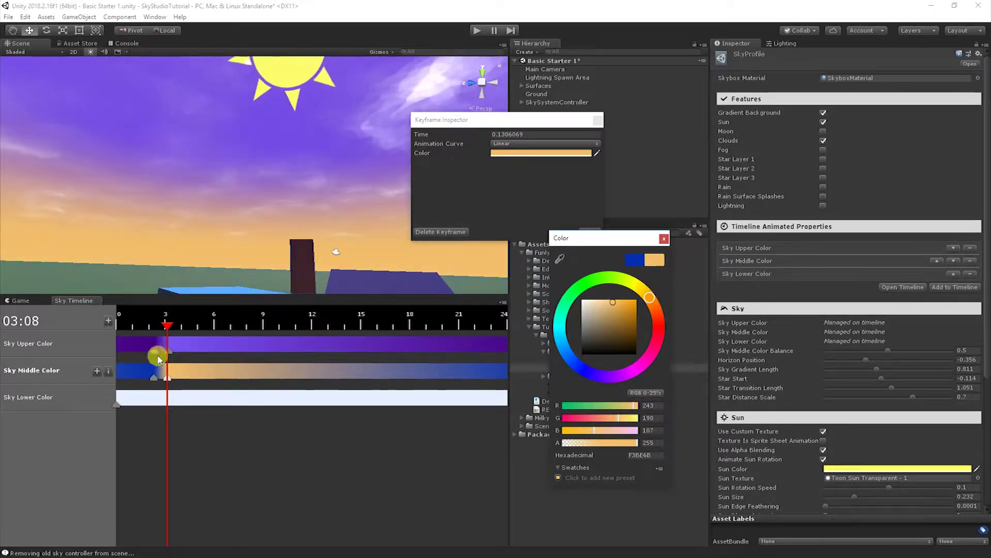
pyautogui.click(157, 357)
# Move the dawn Sky Middle Color keyframe earlier while previewing the early-morning sky
pyautogui.moveTo(166, 325)
pyautogui.mouseDown()
pyautogui.moveTo(139, 324)
pyautogui.moveTo(152, 326)
pyautogui.mouseUp()
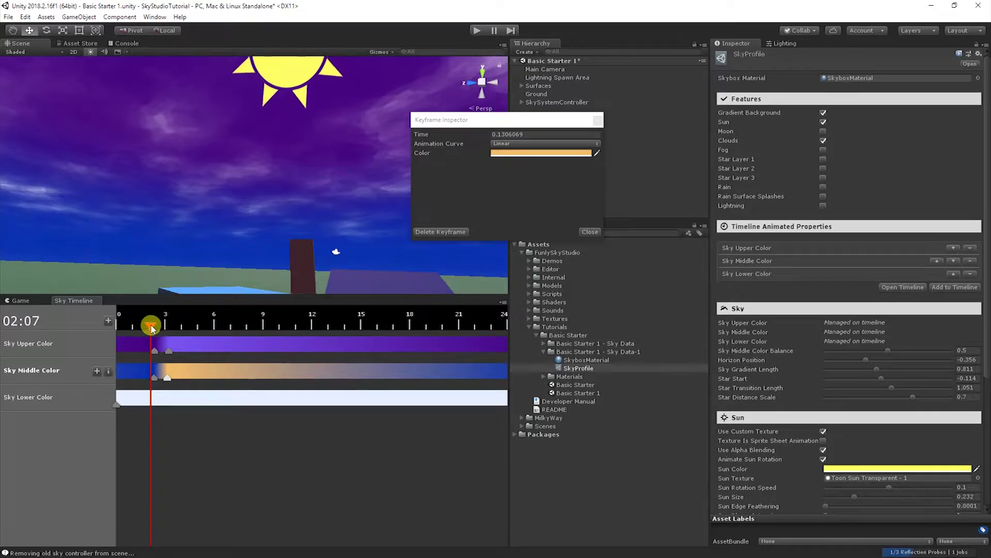
pyautogui.moveTo(155, 377); pyautogui.dragTo(143, 378)
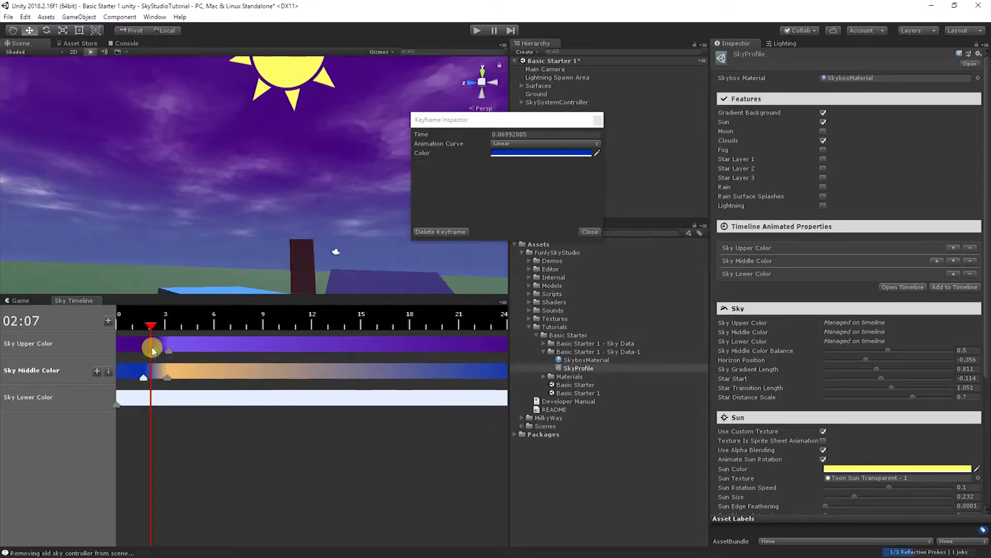
pyautogui.moveTo(150, 325)
pyautogui.mouseDown()
pyautogui.moveTo(137, 326)
pyautogui.moveTo(155, 325)
pyautogui.mouseUp()
pyautogui.moveTo(145, 378)
pyautogui.mouseDown()
pyautogui.moveTo(163, 380)
pyautogui.moveTo(150, 374)
pyautogui.mouseUp()
pyautogui.click(161, 361)
pyautogui.click(169, 355)
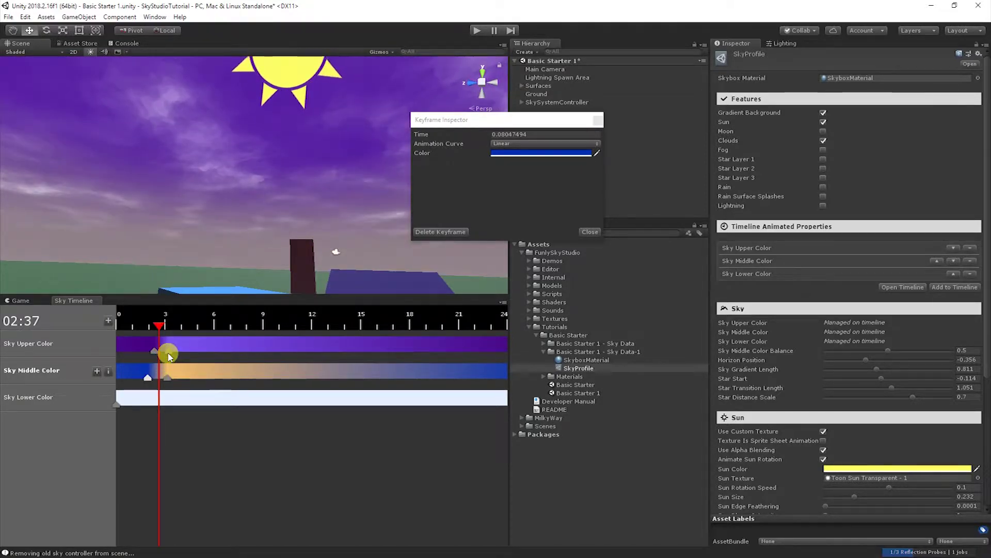
pyautogui.click(154, 350)
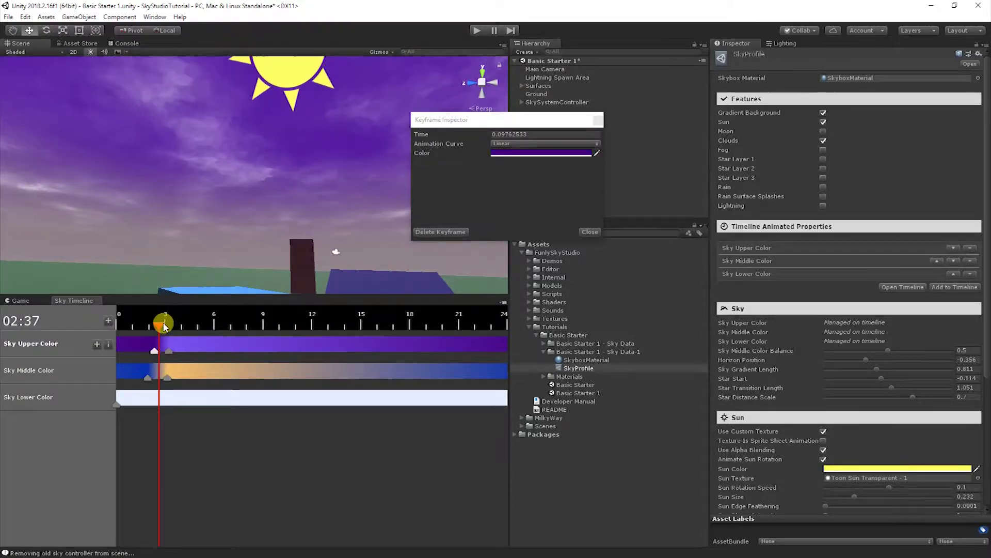
pyautogui.moveTo(164, 326); pyautogui.dragTo(185, 330)
# At 04:01, add a pale cream (FFFECC) Sky Middle Color keyframe and a Sky Upper Color keyframe
pyautogui.click(209, 373)
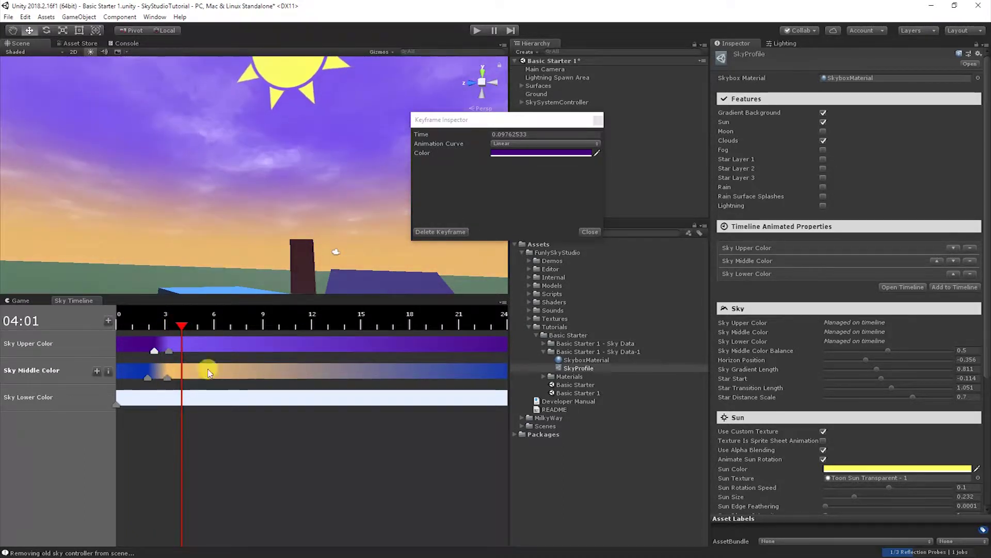
pyautogui.click(97, 370)
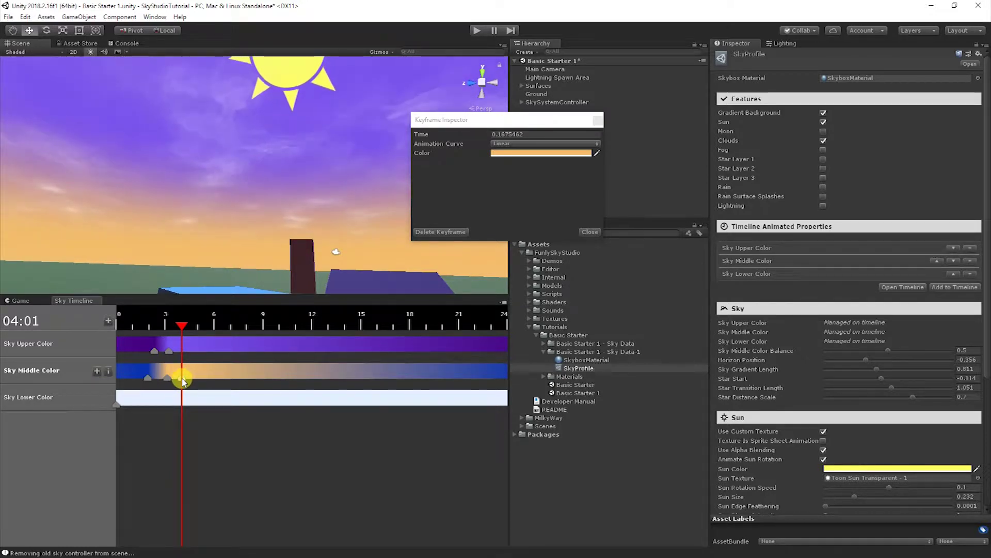
pyautogui.click(563, 154)
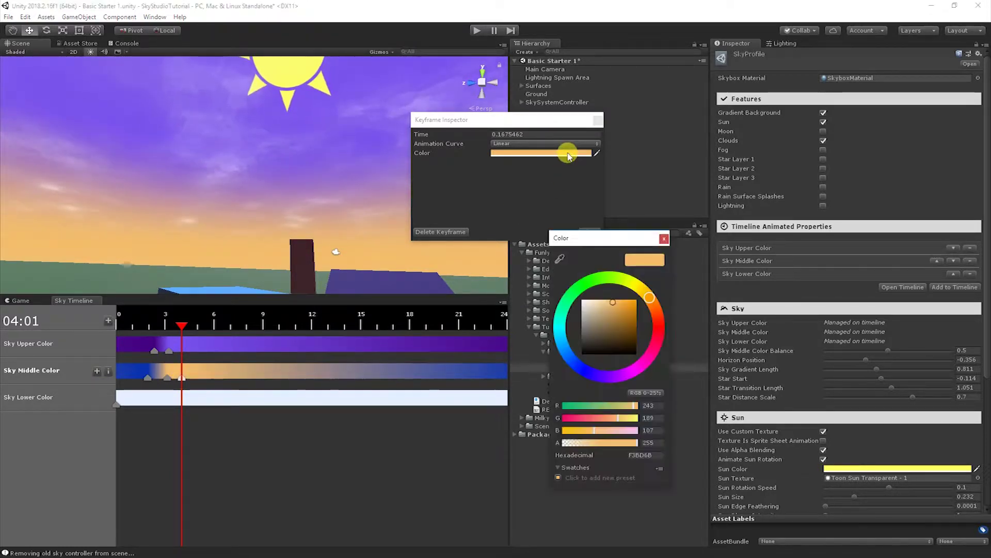
pyautogui.click(598, 305)
pyautogui.moveTo(598, 305); pyautogui.dragTo(637, 290)
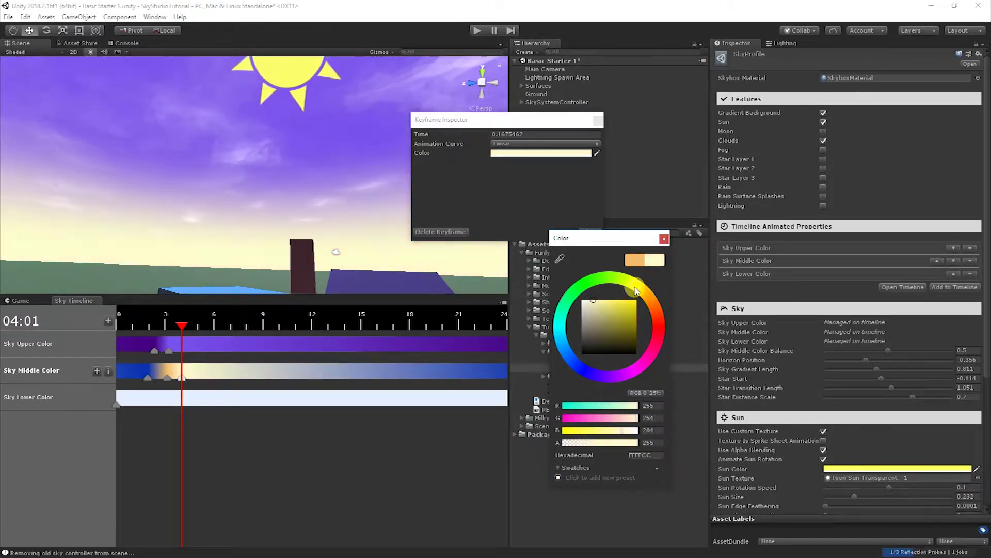
pyautogui.click(178, 347)
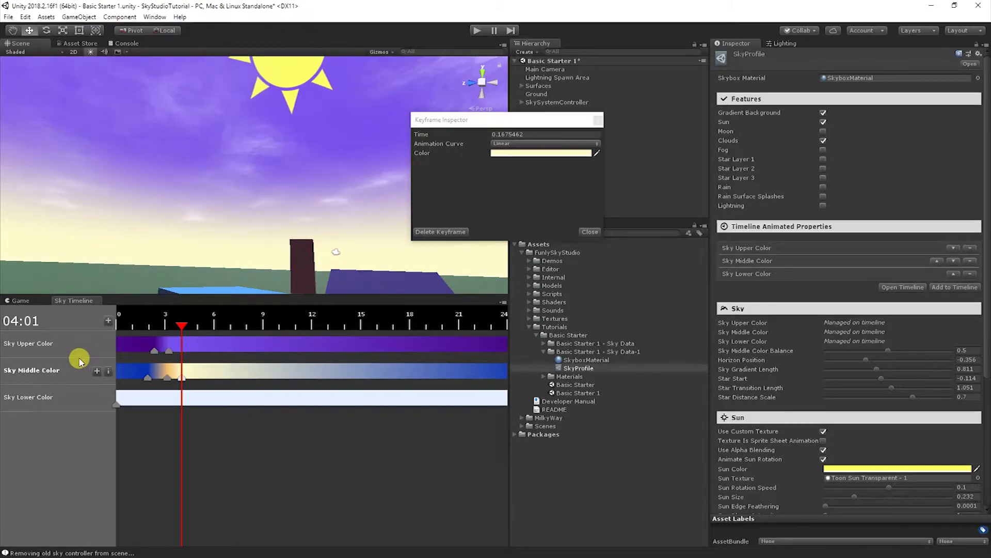
pyautogui.click(97, 344)
pyautogui.click(182, 350)
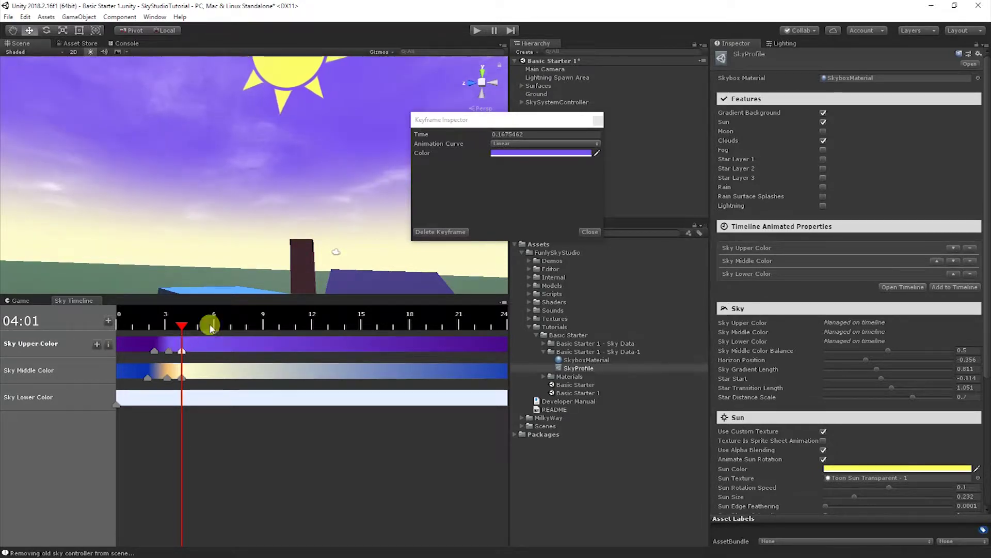
# Set the 04:01 Sky Upper Color keyframe to bright sky blue (2DB9FF)
pyautogui.click(512, 155)
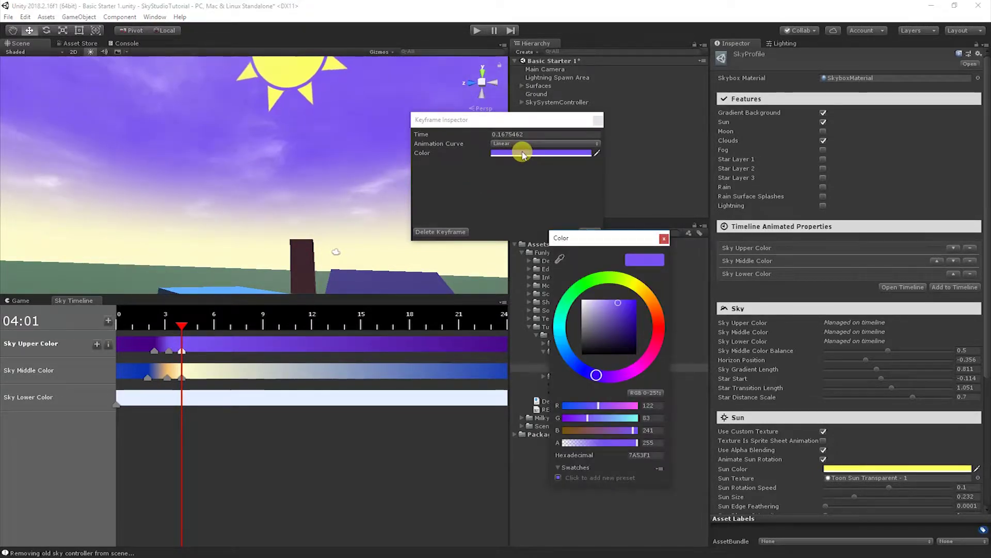
pyautogui.moveTo(630, 283); pyautogui.dragTo(564, 349)
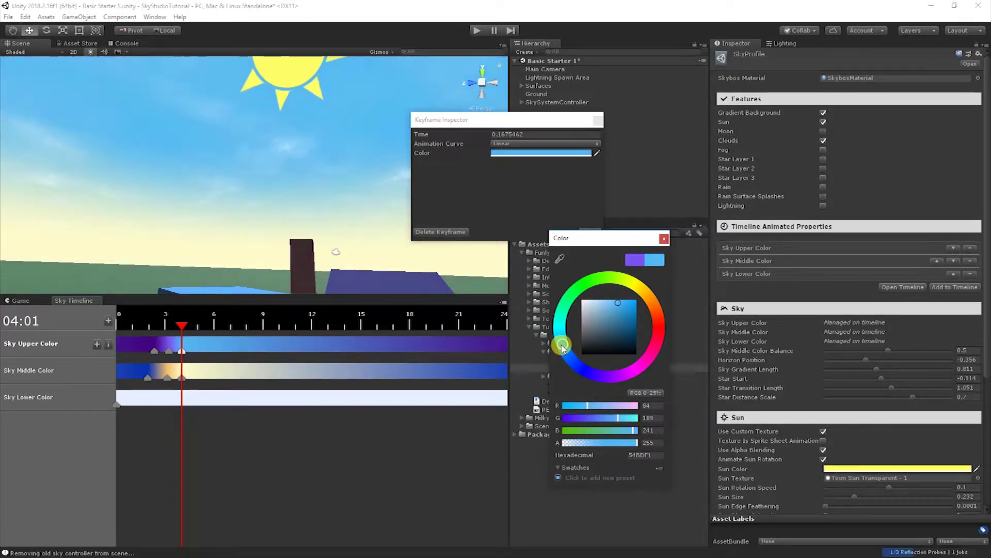
pyautogui.click(619, 301)
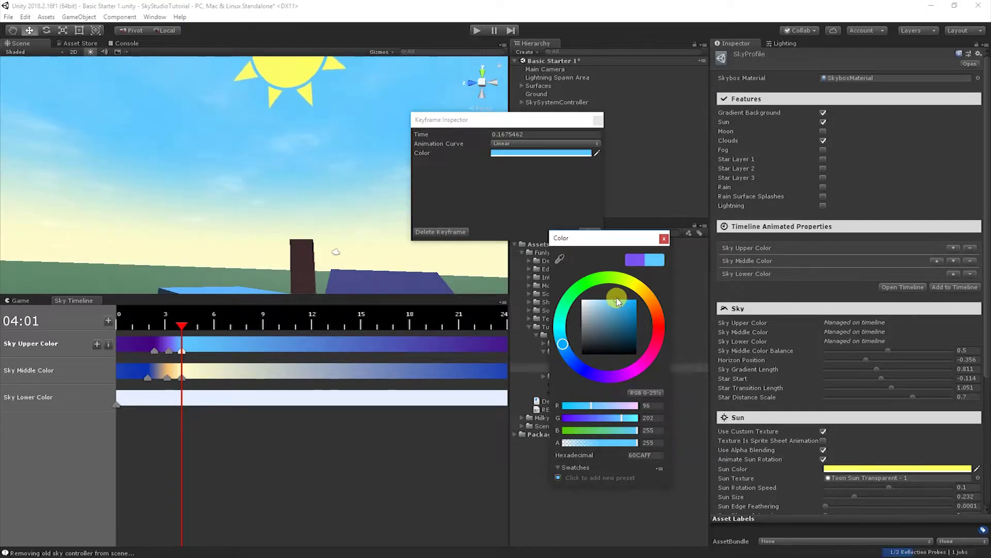
pyautogui.moveTo(618, 301); pyautogui.dragTo(628, 301)
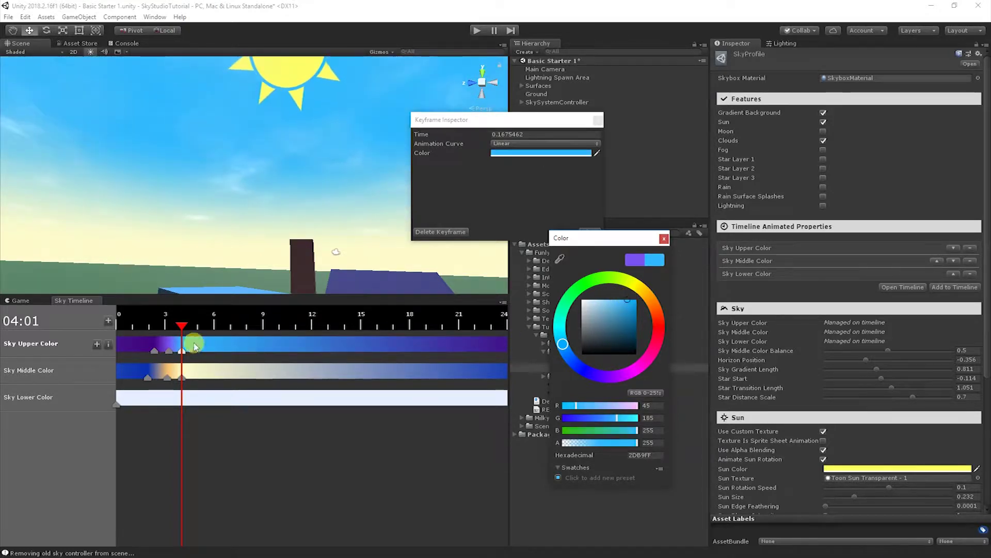
# Preview the night-to-day sky transition and set the time back to 01:50
pyautogui.moveTo(182, 326); pyautogui.dragTo(218, 327)
pyautogui.moveTo(278, 144); pyautogui.dragTo(298, 124, button='right')
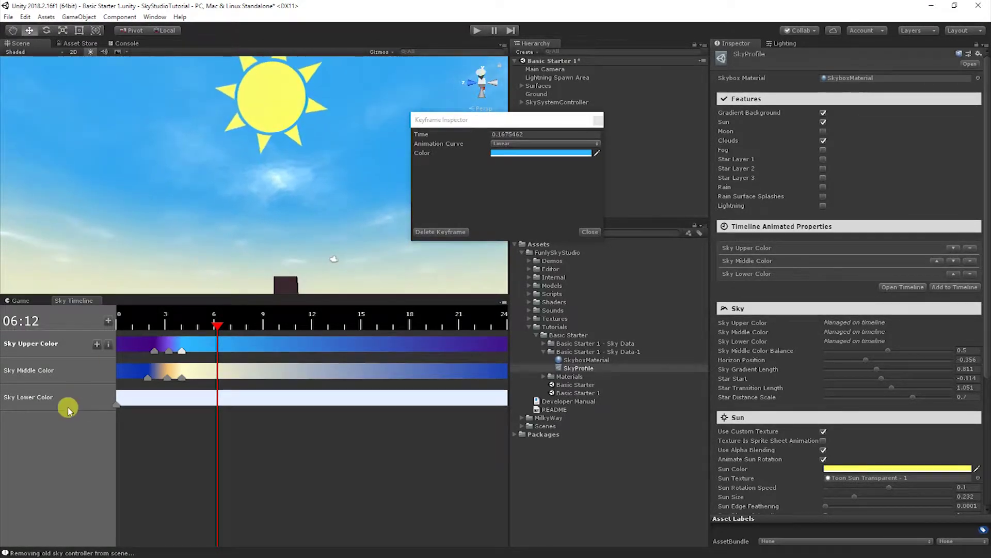
pyautogui.moveTo(166, 323)
pyautogui.mouseDown()
pyautogui.moveTo(186, 318)
pyautogui.moveTo(160, 312)
pyautogui.mouseUp()
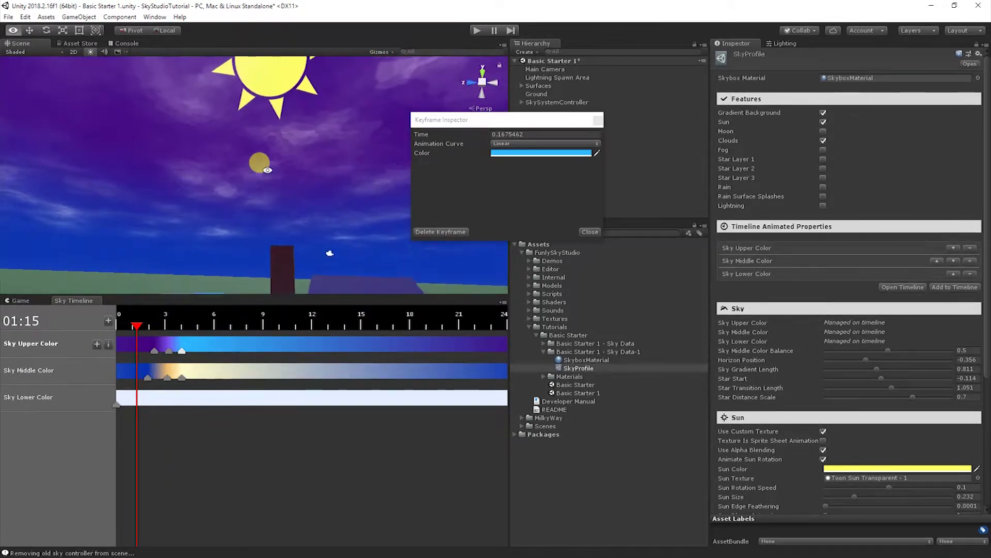
pyautogui.moveTo(139, 329); pyautogui.dragTo(106, 322)
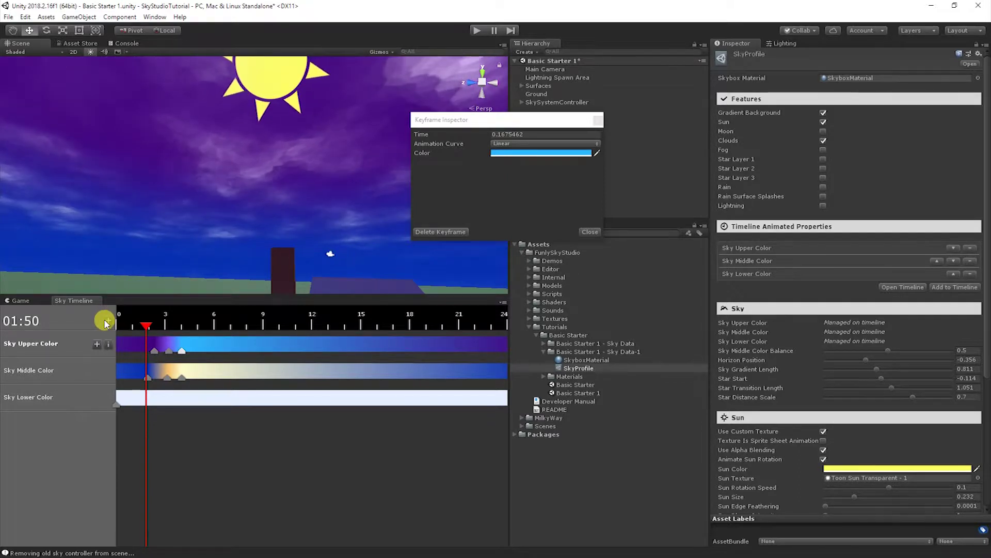
pyautogui.click(106, 322)
pyautogui.moveTo(146, 345)
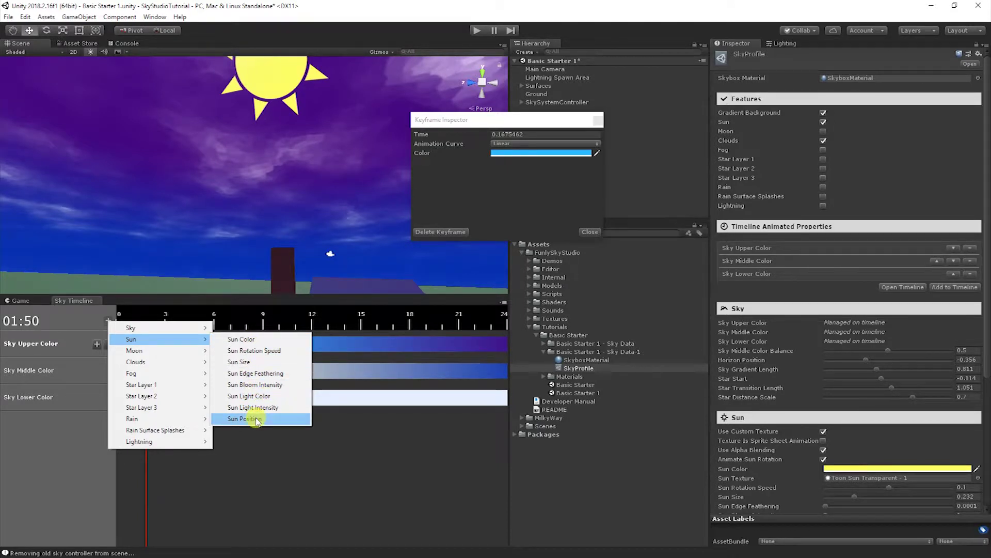
# Add a Sun Position track with a keyframe at 03:42, then lower the sun slightly
pyautogui.click(257, 420)
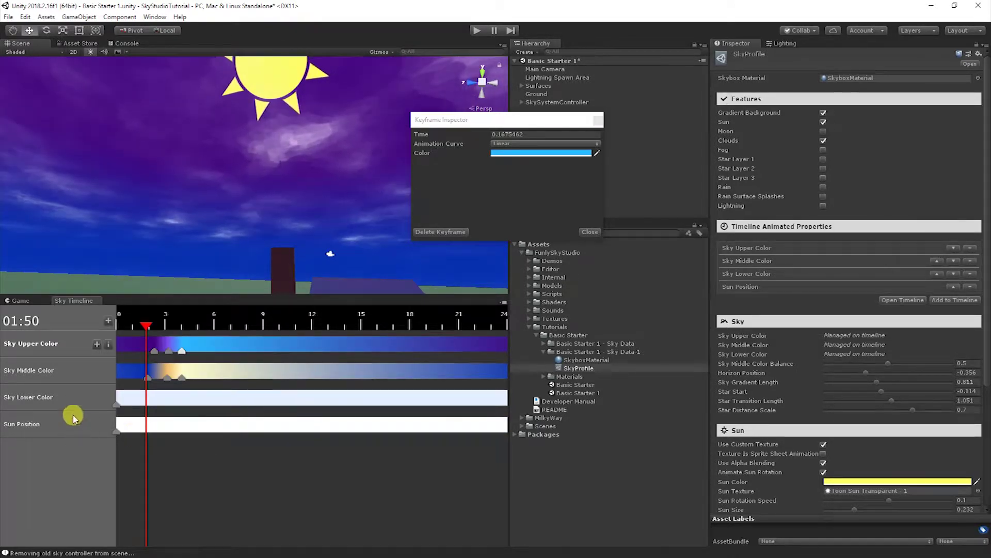
pyautogui.moveTo(117, 432); pyautogui.dragTo(157, 435)
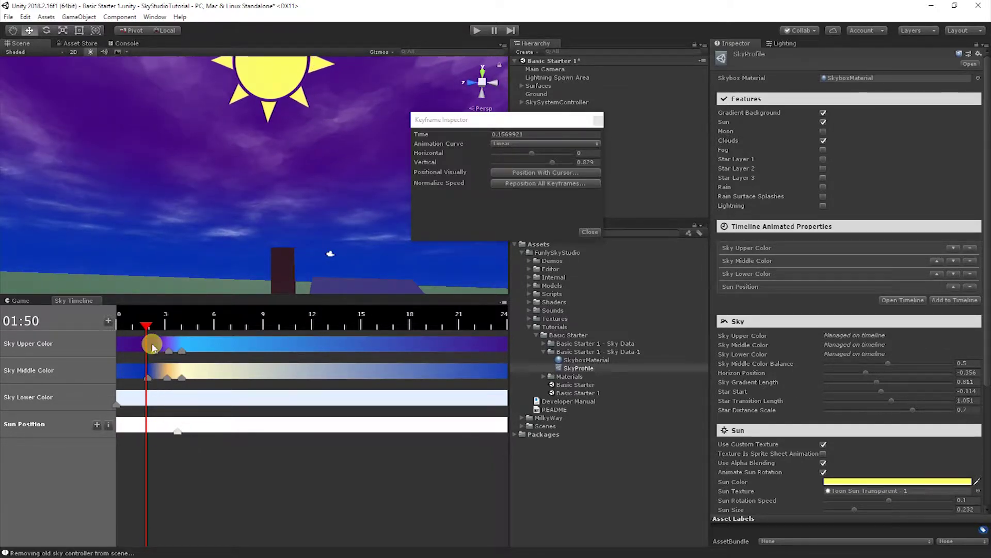
pyautogui.moveTo(150, 326); pyautogui.dragTo(178, 326)
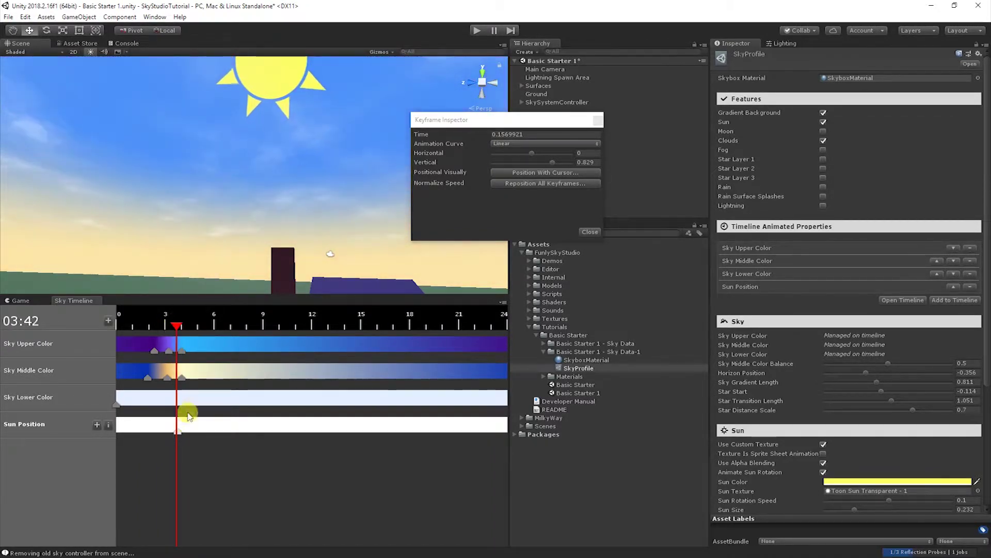
pyautogui.moveTo(178, 431); pyautogui.dragTo(179, 433)
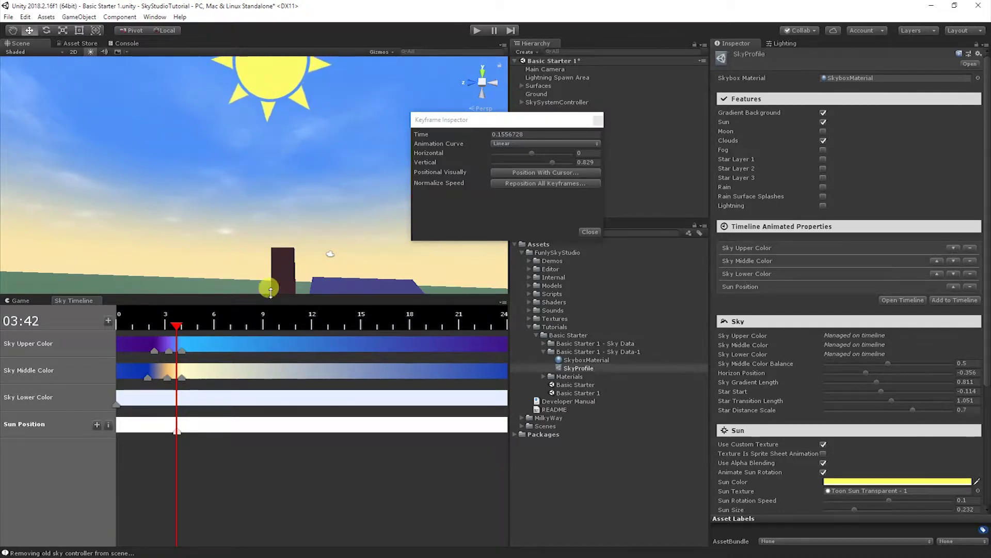
pyautogui.moveTo(276, 232); pyautogui.dragTo(279, 158, button='right')
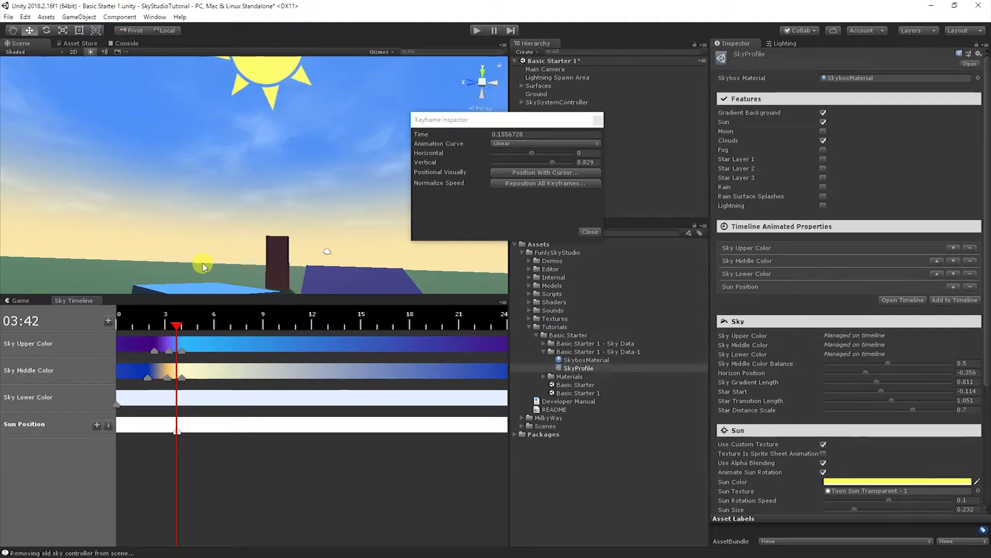
pyautogui.moveTo(304, 166)
pyautogui.mouseDown(button='right')
pyautogui.moveTo(288, 177)
pyautogui.moveTo(295, 161)
pyautogui.mouseUp(button='right')
pyautogui.click(160, 372)
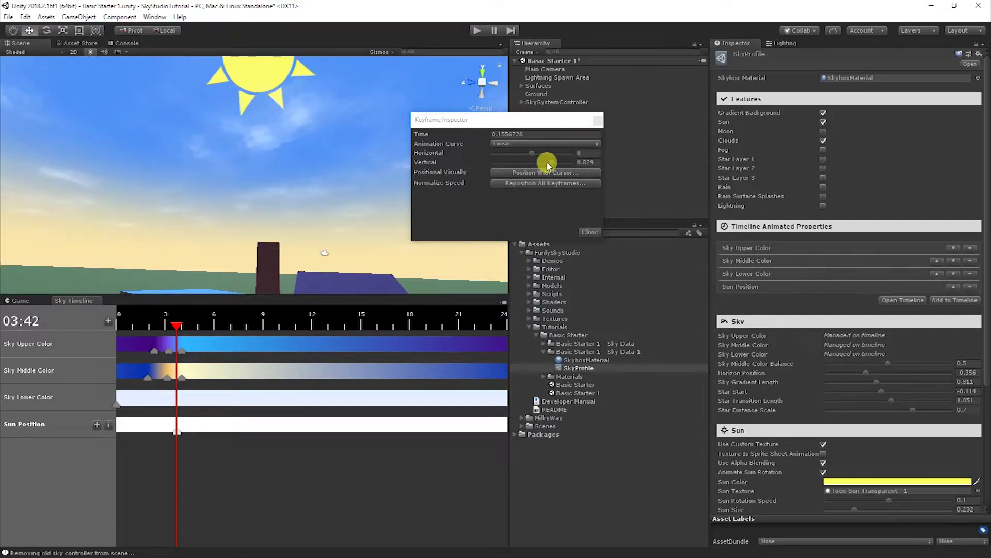
pyautogui.moveTo(549, 163); pyautogui.dragTo(552, 166)
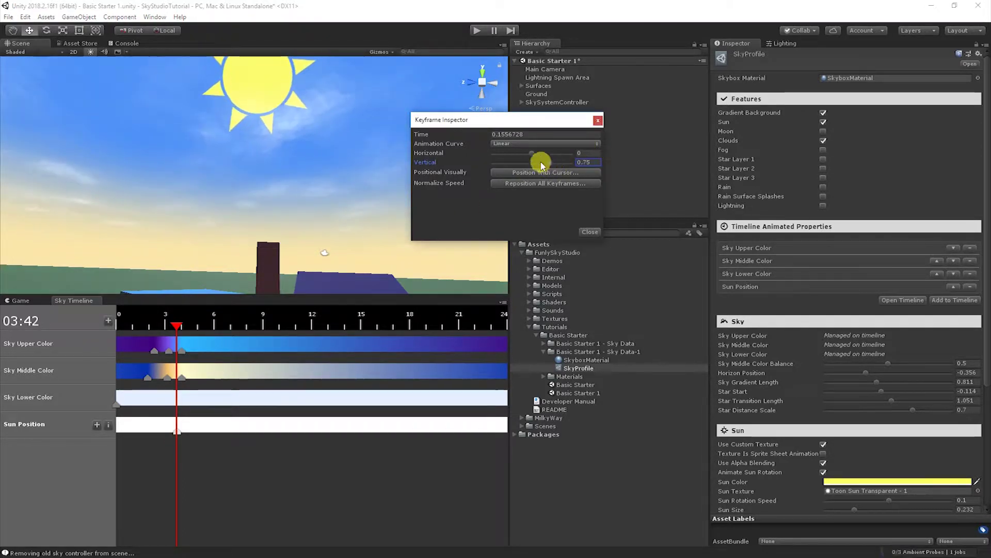
# Lower the Sun Position keyframe's vertical value to 0.58, nearer the horizon
pyautogui.click(176, 434)
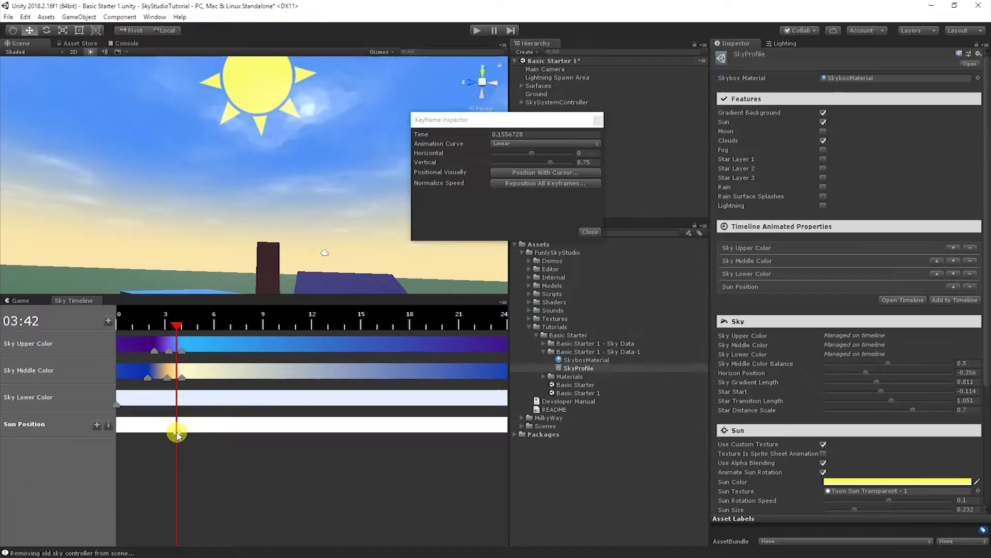
pyautogui.moveTo(514, 120); pyautogui.dragTo(414, 181)
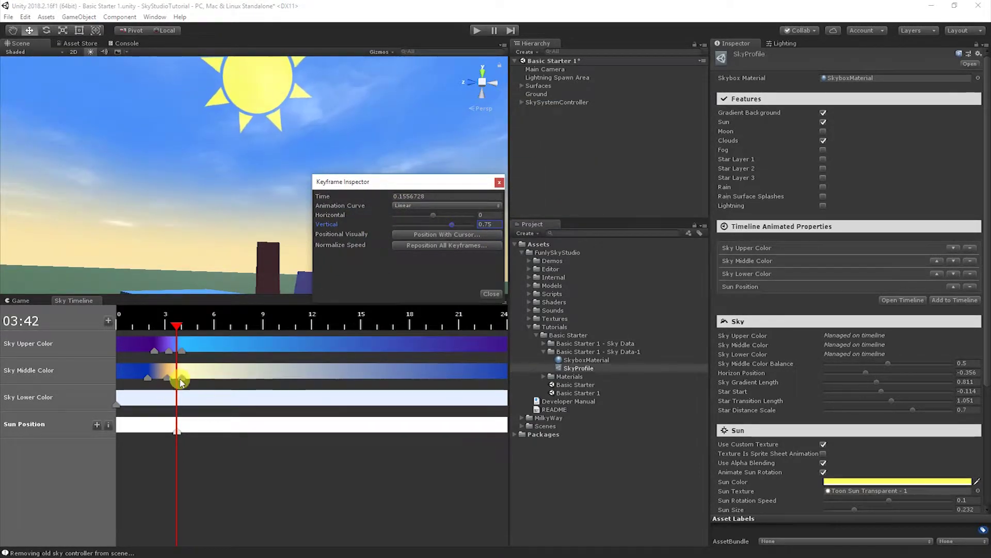
pyautogui.click(180, 380)
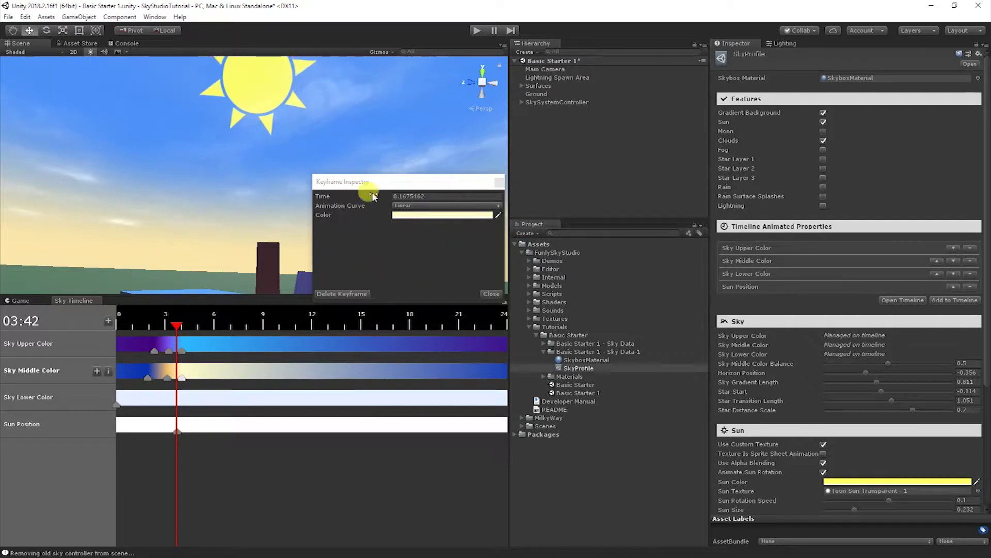
pyautogui.click(177, 433)
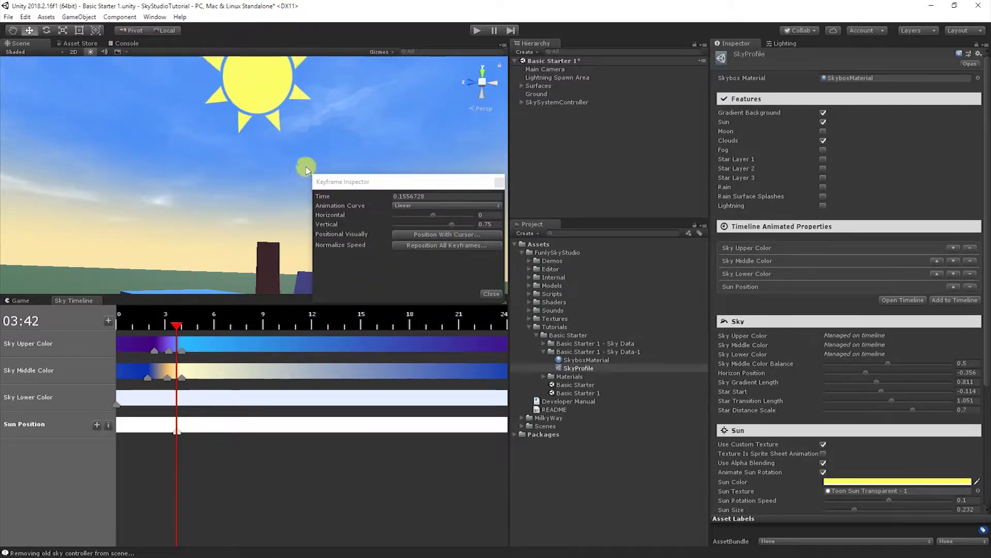
pyautogui.keyDown('alt'); pyautogui.moveTo(306, 171); pyautogui.dragTo(259, 179); pyautogui.keyUp('alt')
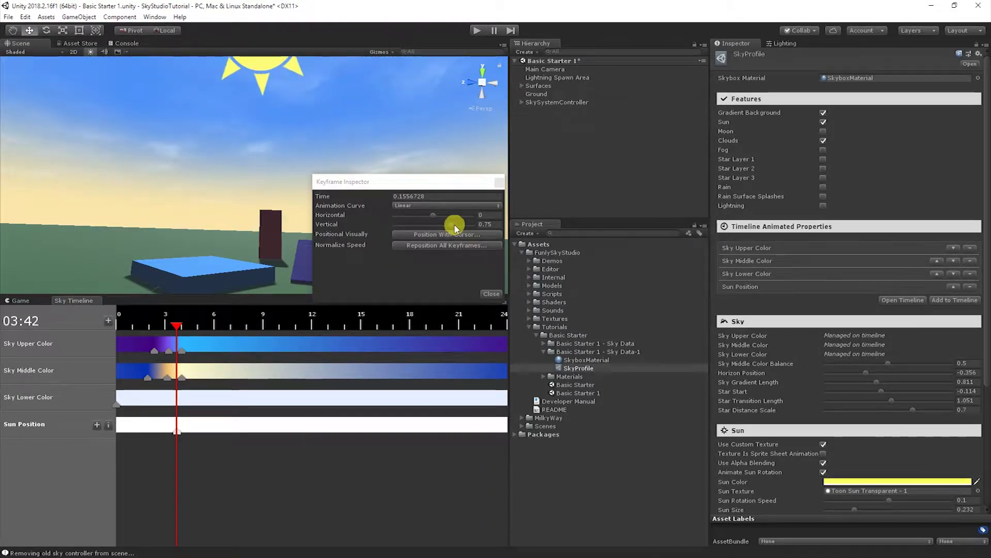
pyautogui.moveTo(454, 227); pyautogui.dragTo(449, 229)
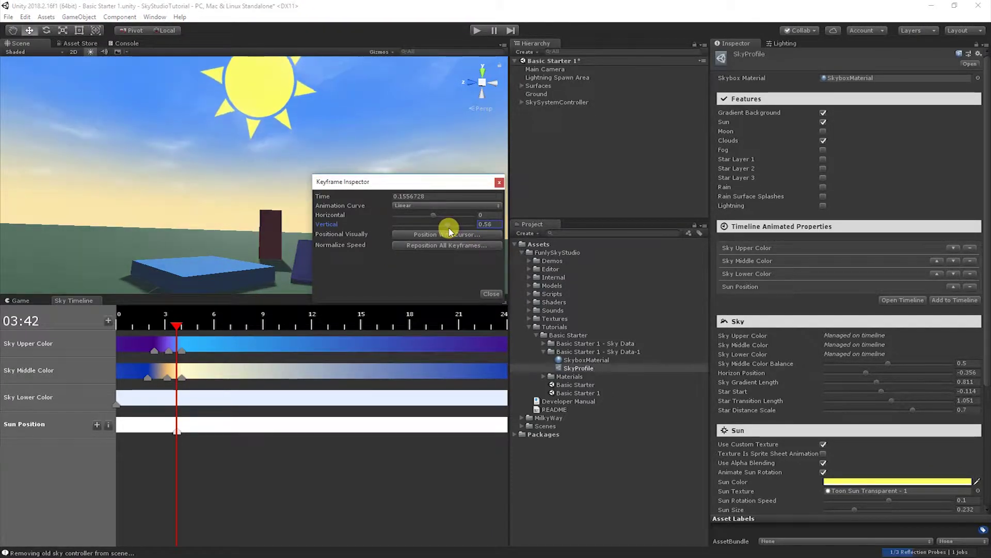
# Preview the sunrise in the Game view, then return to Sky Timeline with the sun centred
pyautogui.click(21, 300)
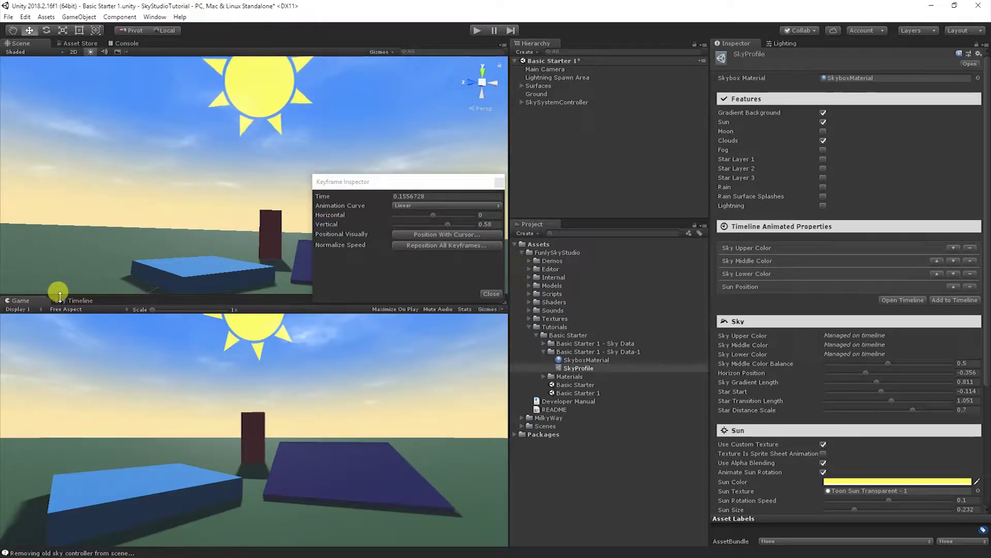
pyautogui.click(76, 301)
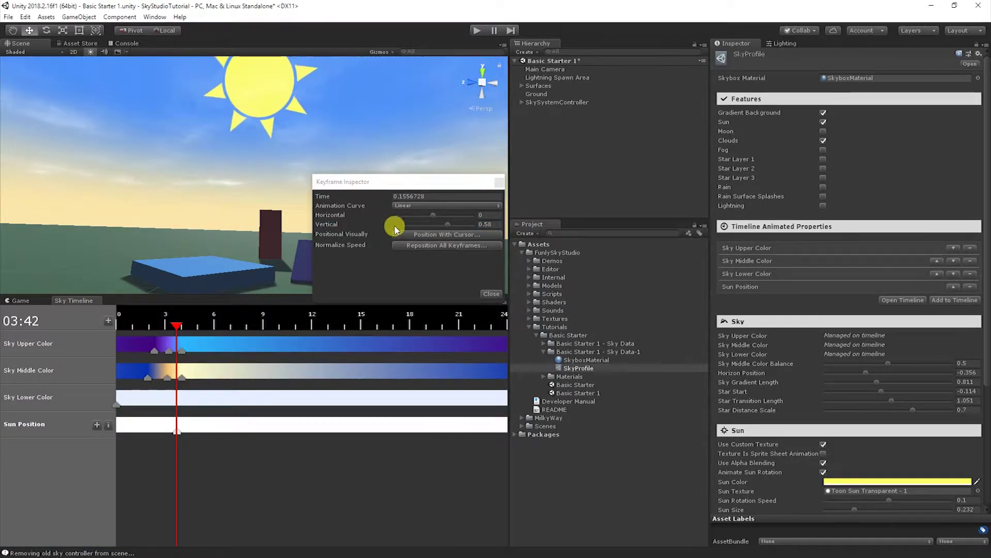
pyautogui.keyDown('alt'); pyautogui.moveTo(276, 172); pyautogui.dragTo(392, 163); pyautogui.keyUp('alt')
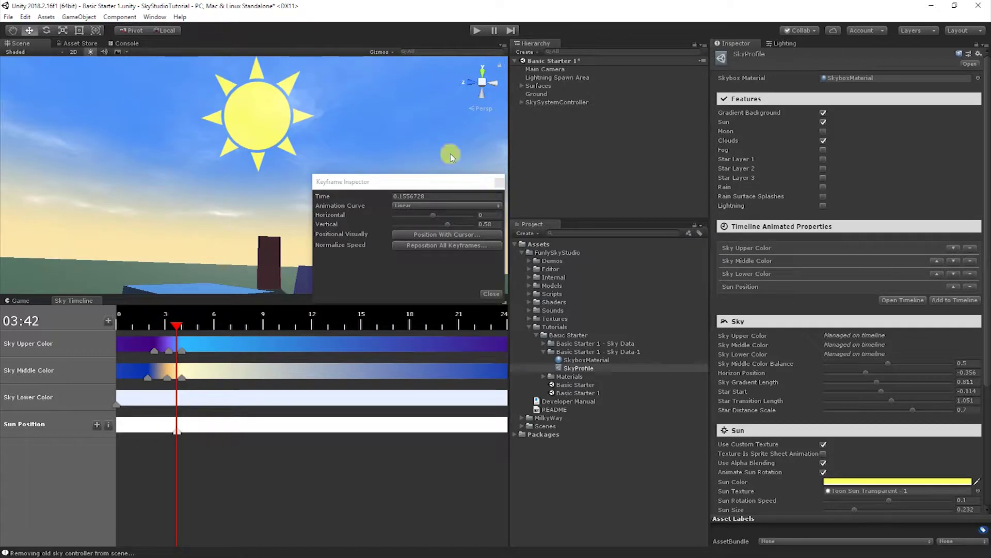
pyautogui.moveTo(483, 182); pyautogui.dragTo(531, 165)
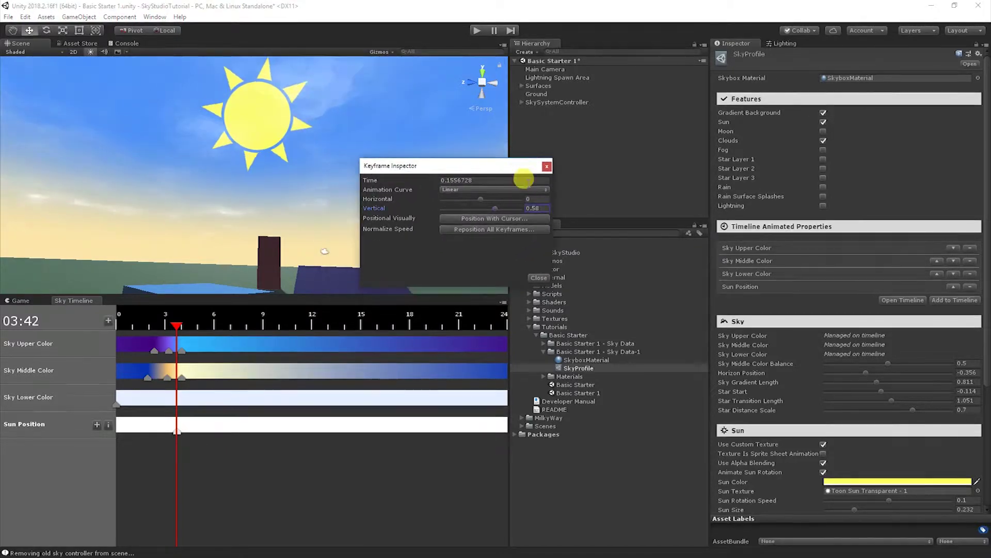
# Add a Sun Position keyframe at 01:57 with vertical -0.27, below the horizon
pyautogui.moveTo(158, 425); pyautogui.dragTo(148, 432)
pyautogui.click(97, 424)
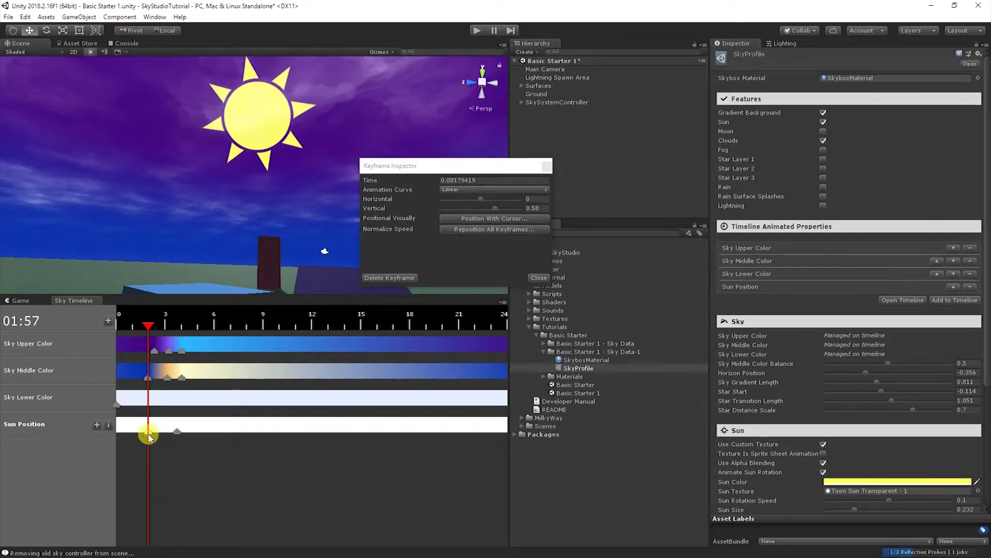
pyautogui.moveTo(148, 436); pyautogui.dragTo(148, 436)
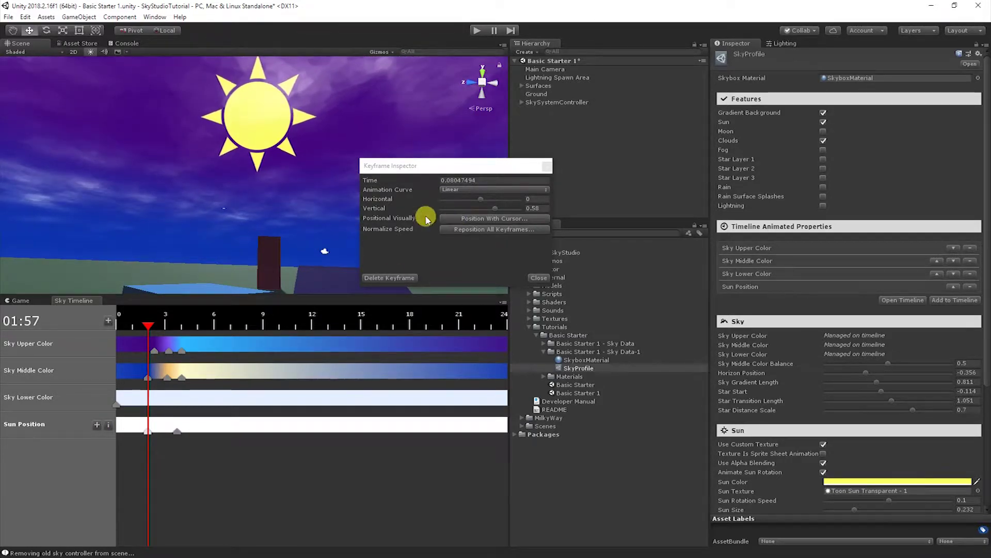
pyautogui.click(377, 207)
pyautogui.moveTo(494, 212); pyautogui.dragTo(474, 222)
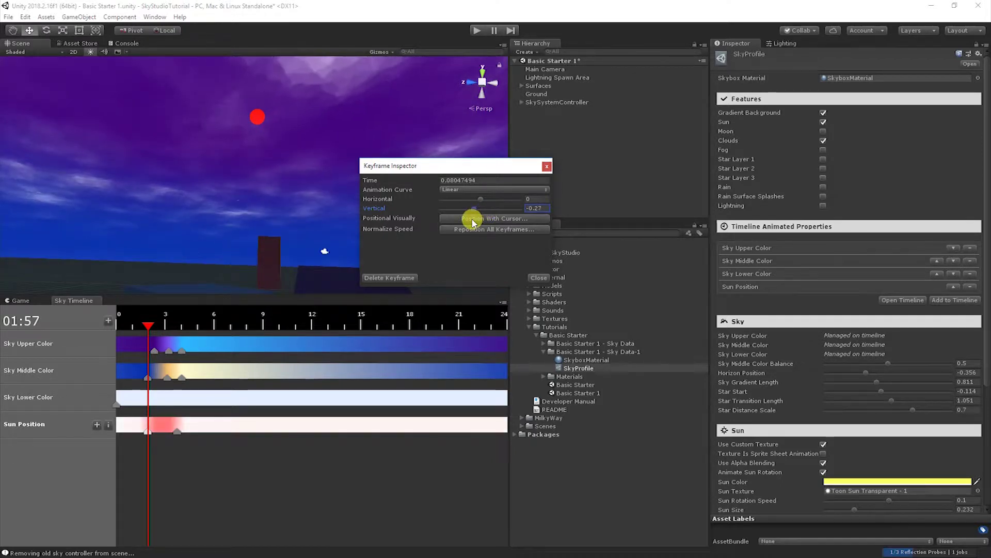
# Preview the sun rising through the morning up to mid-afternoon around 15:40
pyautogui.moveTo(148, 324); pyautogui.dragTo(249, 326)
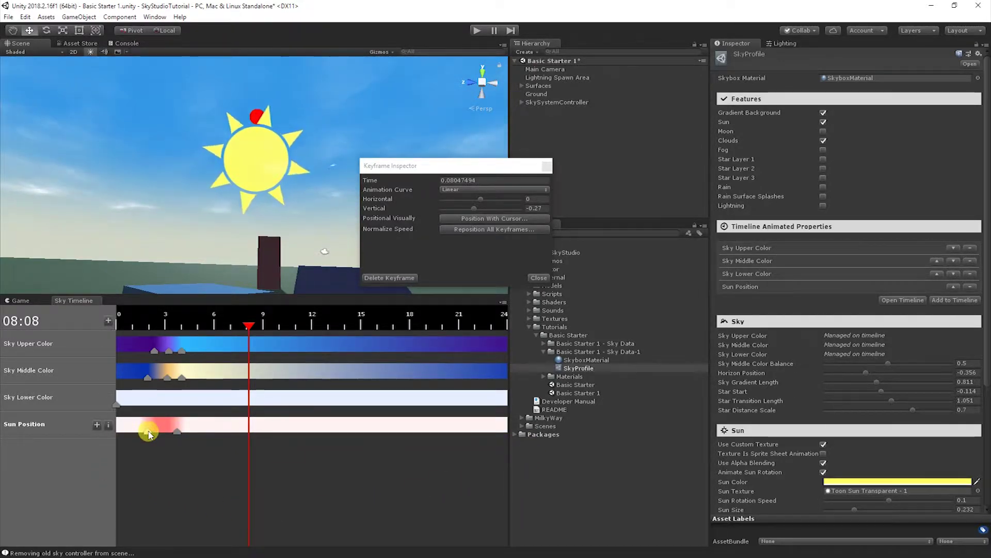
pyautogui.moveTo(236, 421); pyautogui.dragTo(269, 402)
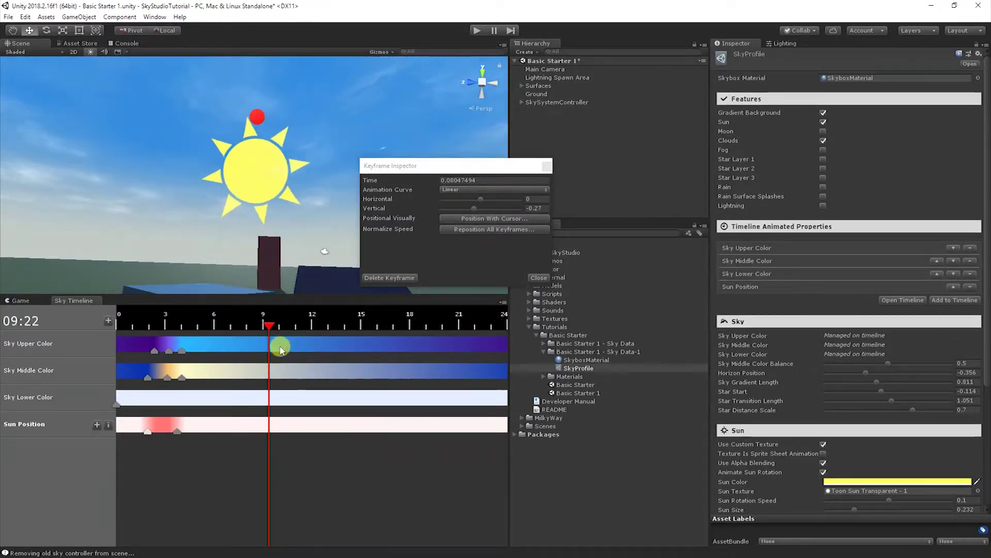
pyautogui.moveTo(280, 350); pyautogui.dragTo(377, 345)
pyautogui.click(368, 343)
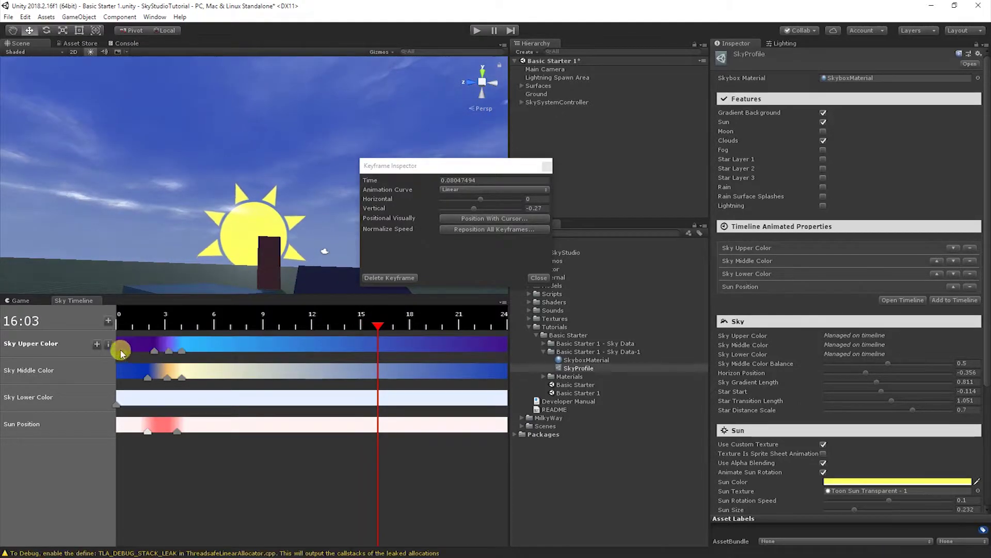
# Add Sky Upper Color, Sky Middle Color and Sun Position keyframes at about 16:01
pyautogui.click(96, 344)
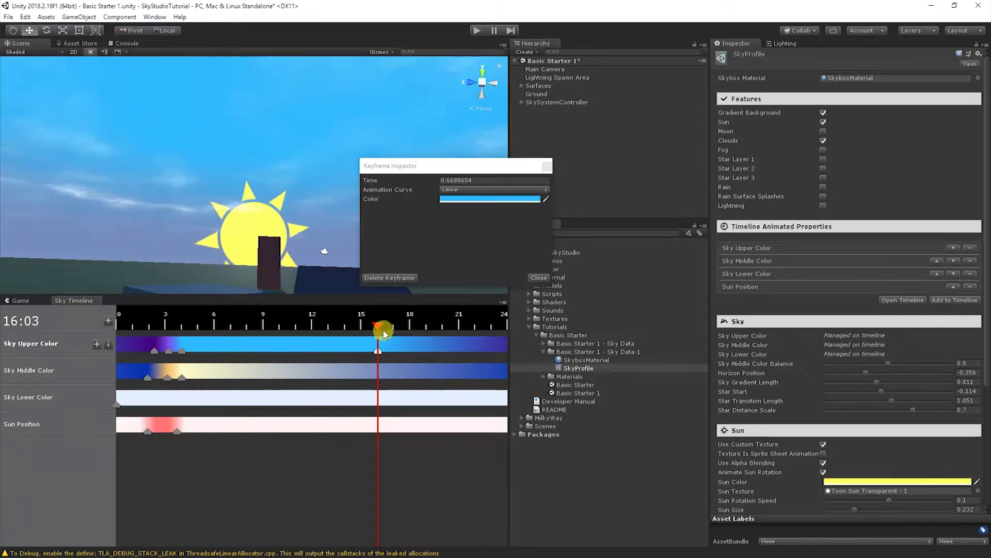
pyautogui.moveTo(384, 333)
pyautogui.mouseDown()
pyautogui.moveTo(236, 332)
pyautogui.moveTo(378, 336)
pyautogui.mouseUp()
pyautogui.click(375, 376)
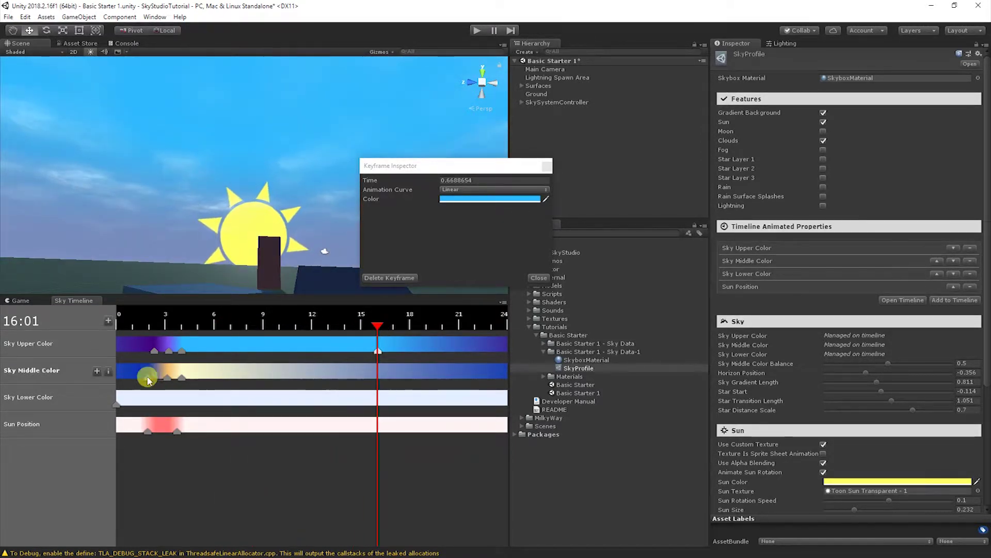
pyautogui.click(96, 370)
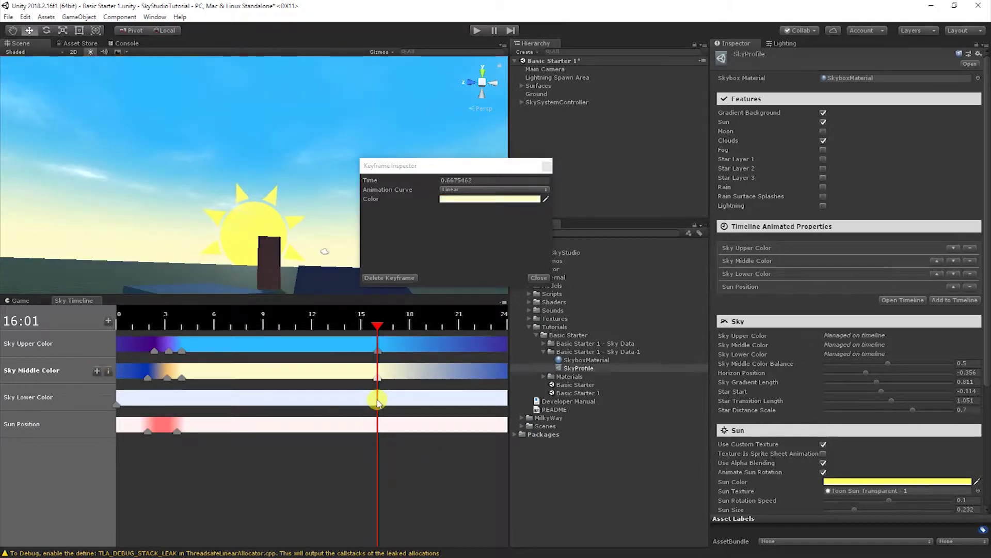
pyautogui.click(377, 401)
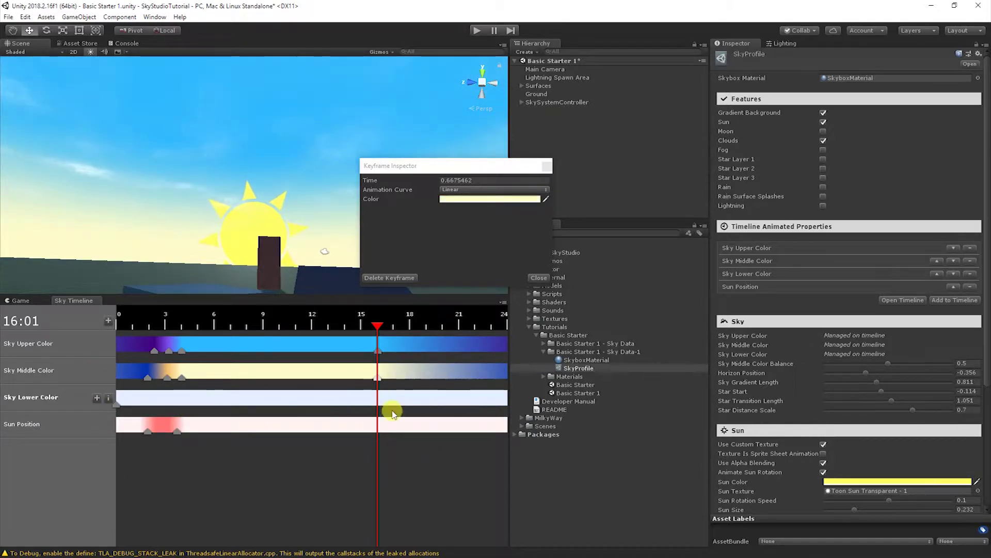
pyautogui.click(377, 431)
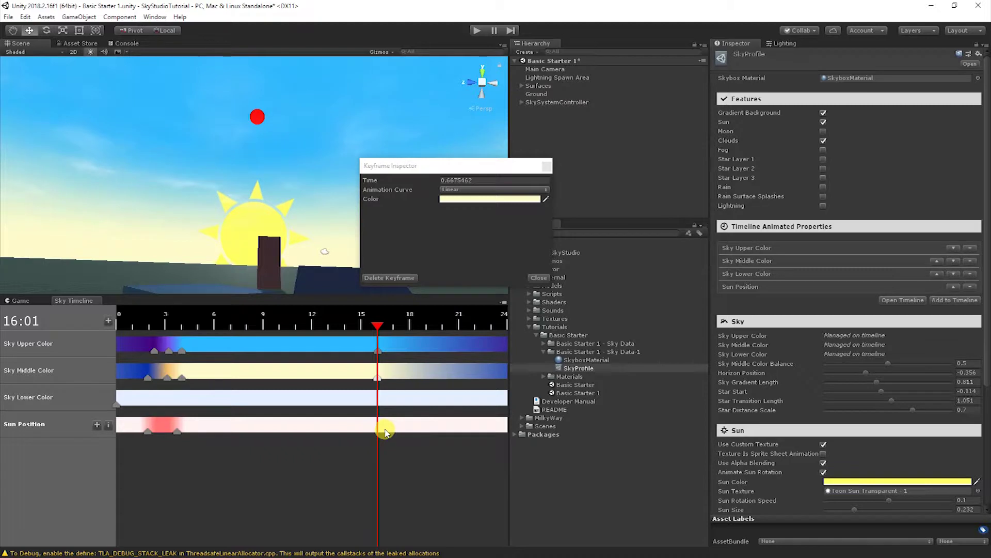
pyautogui.click(96, 428)
# Scrub to 17:11 and add another Sun Position keyframe there
pyautogui.moveTo(376, 428)
pyautogui.mouseDown()
pyautogui.moveTo(187, 430)
pyautogui.moveTo(368, 434)
pyautogui.mouseUp()
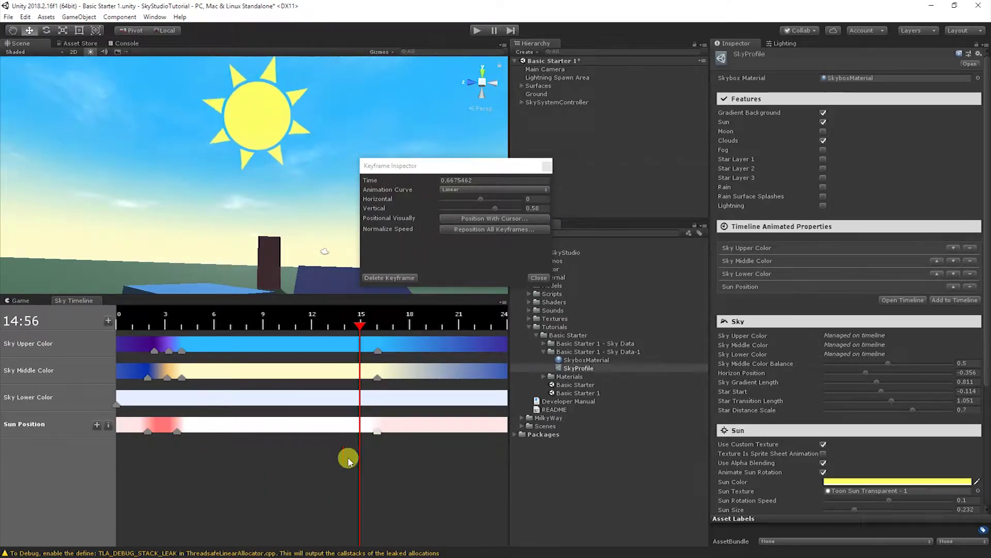
pyautogui.moveTo(389, 421); pyautogui.dragTo(408, 435)
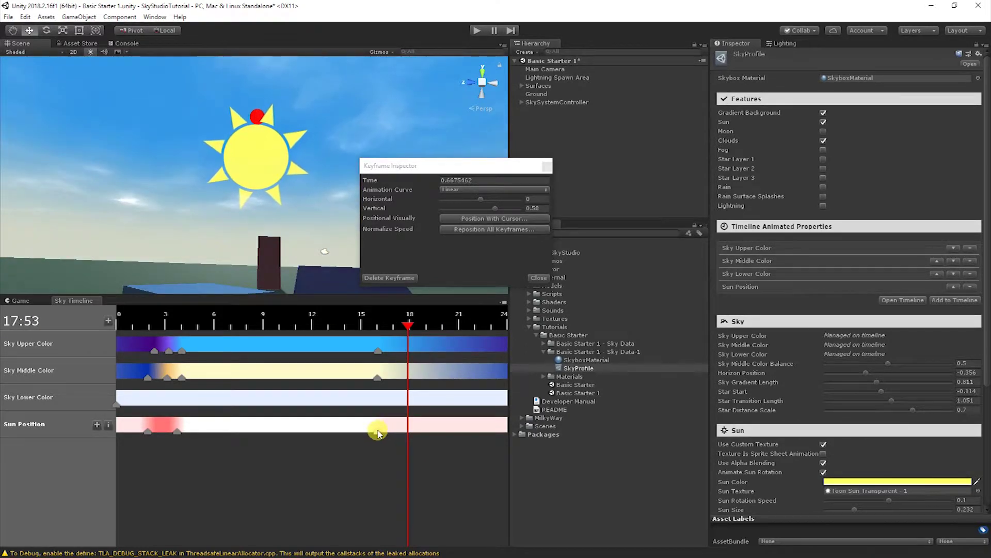
pyautogui.moveTo(402, 350); pyautogui.dragTo(398, 432)
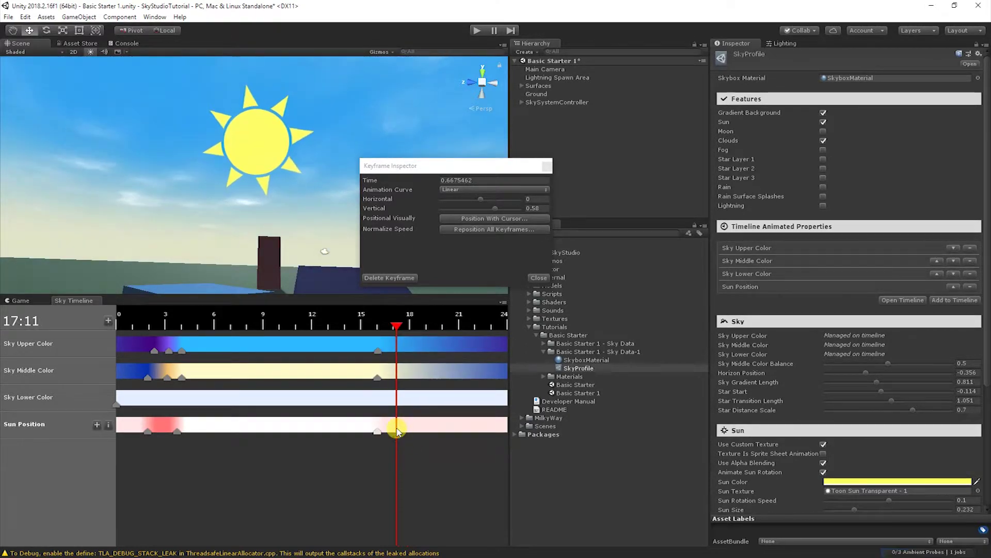
pyautogui.click(96, 424)
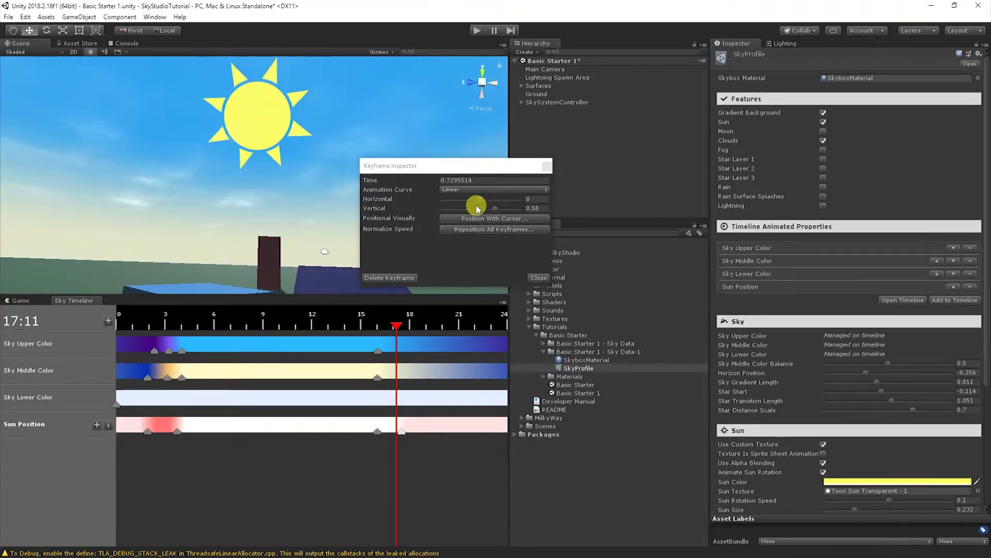
# Lower the 17:11 sun keyframe to vertical -0.52 and add a Sky Middle Color keyframe at 09:39
pyautogui.moveTo(501, 209); pyautogui.dragTo(469, 220)
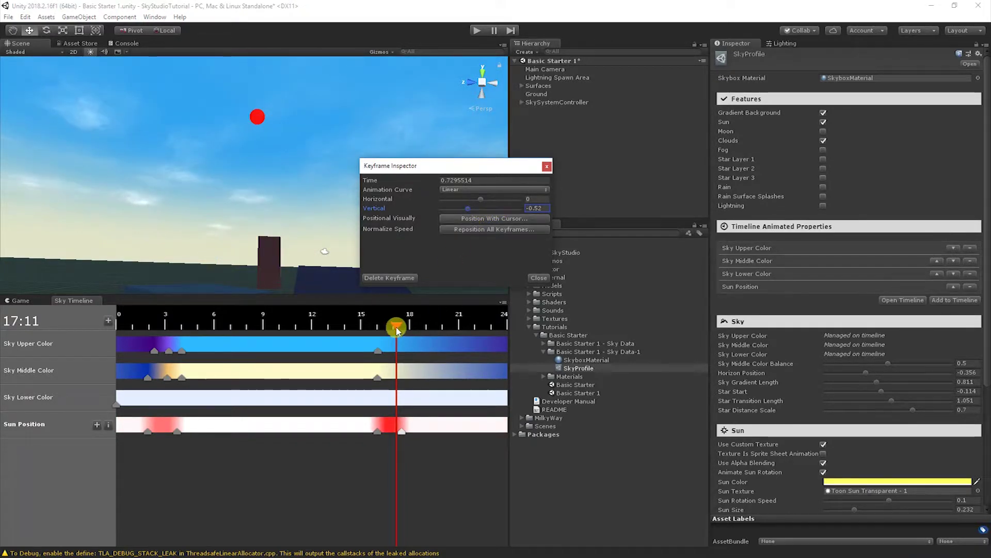
pyautogui.moveTo(396, 325); pyautogui.dragTo(274, 376)
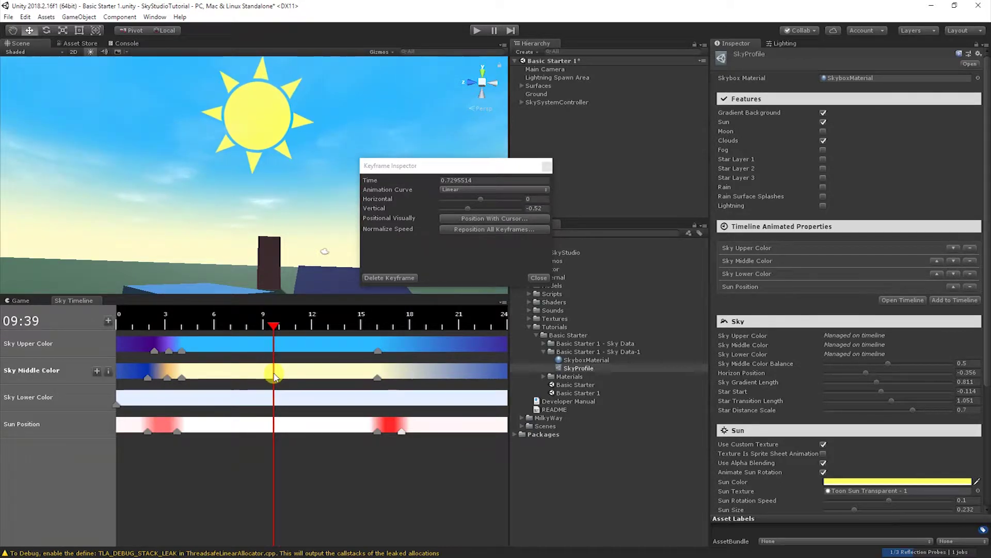
pyautogui.click(101, 372)
# Set the 09:39 Sky Middle Color keyframe to white (FFFFFF), then add an upper-sky keyframe at 16:33
pyautogui.click(501, 201)
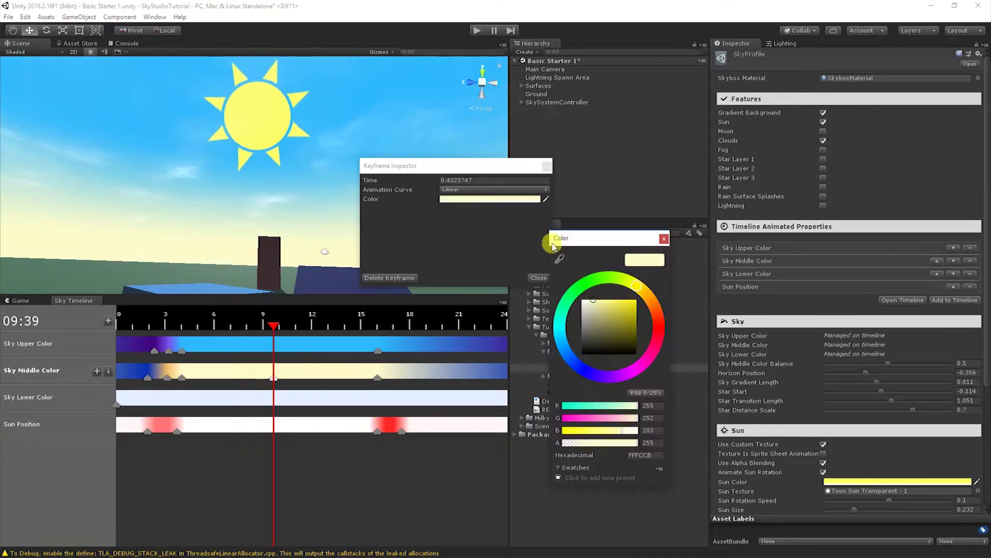
pyautogui.moveTo(587, 302); pyautogui.dragTo(569, 298)
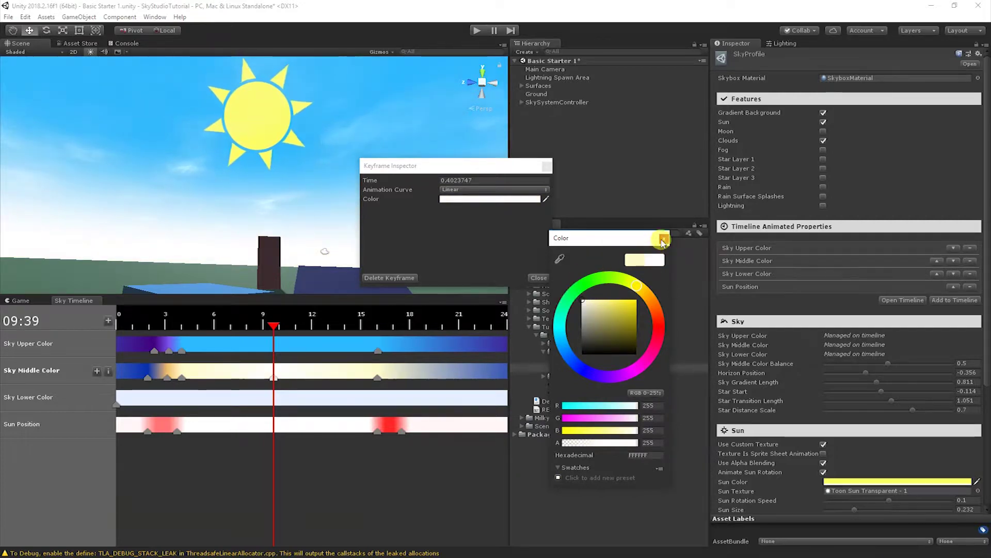
pyautogui.click(457, 319)
pyautogui.moveTo(270, 329); pyautogui.dragTo(387, 352)
pyautogui.click(378, 351)
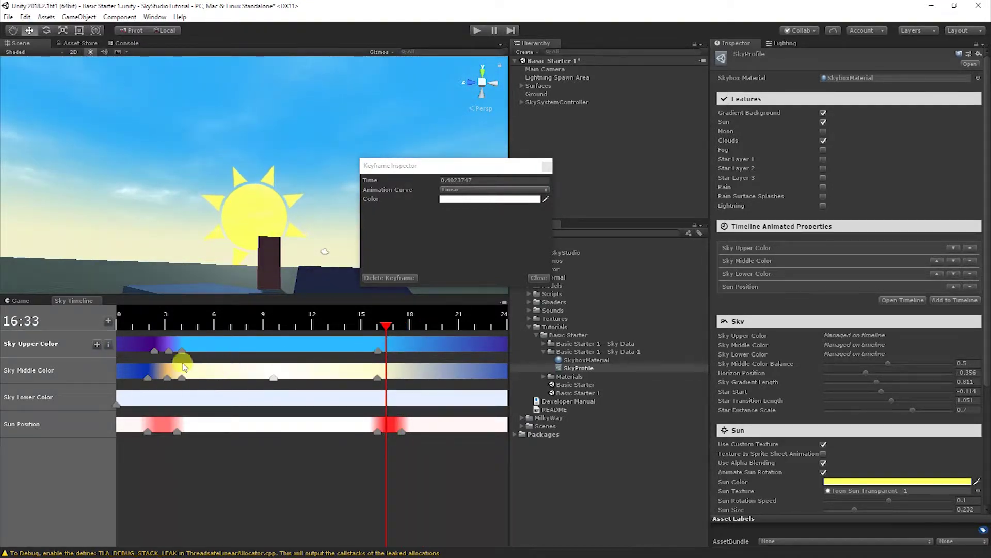
# Add a pinkish-orange Sky Middle Color keyframe at 16:33 for the evening
pyautogui.click(81, 373)
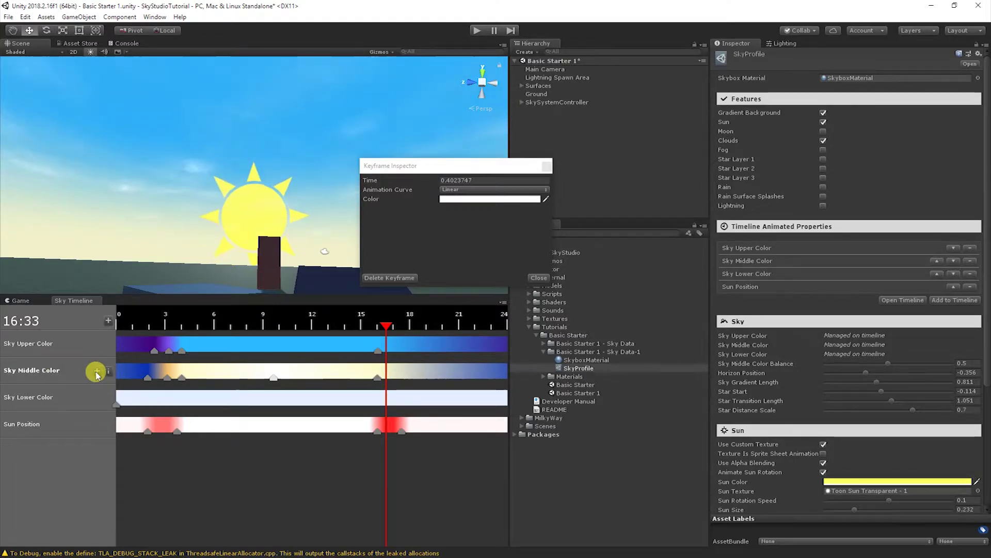
pyautogui.click(97, 371)
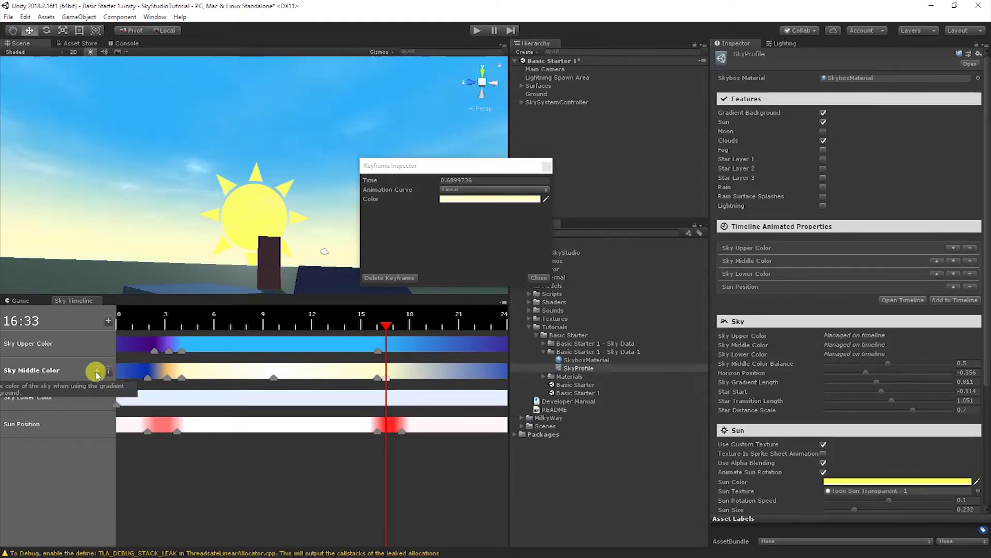
pyautogui.click(506, 200)
pyautogui.moveTo(651, 300); pyautogui.dragTo(665, 339)
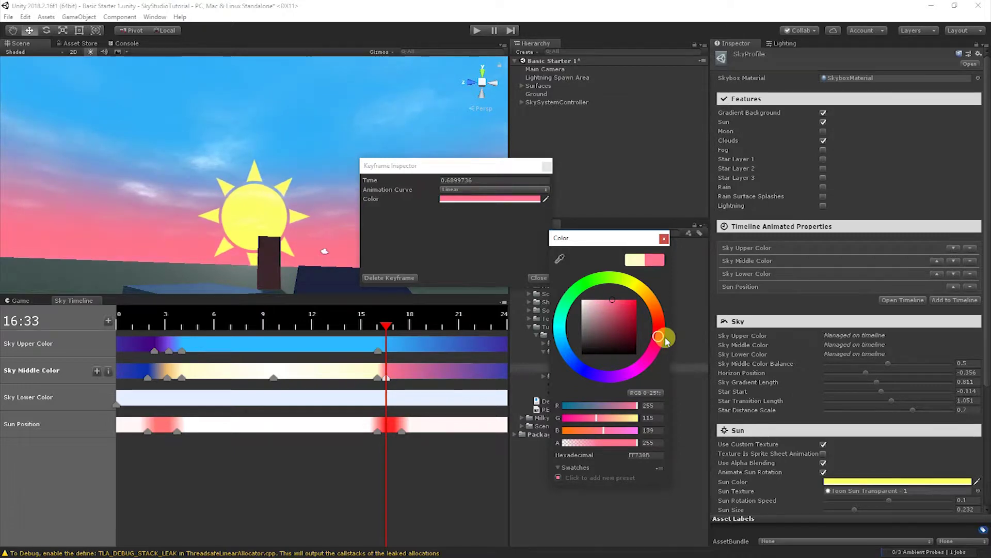
pyautogui.click(664, 238)
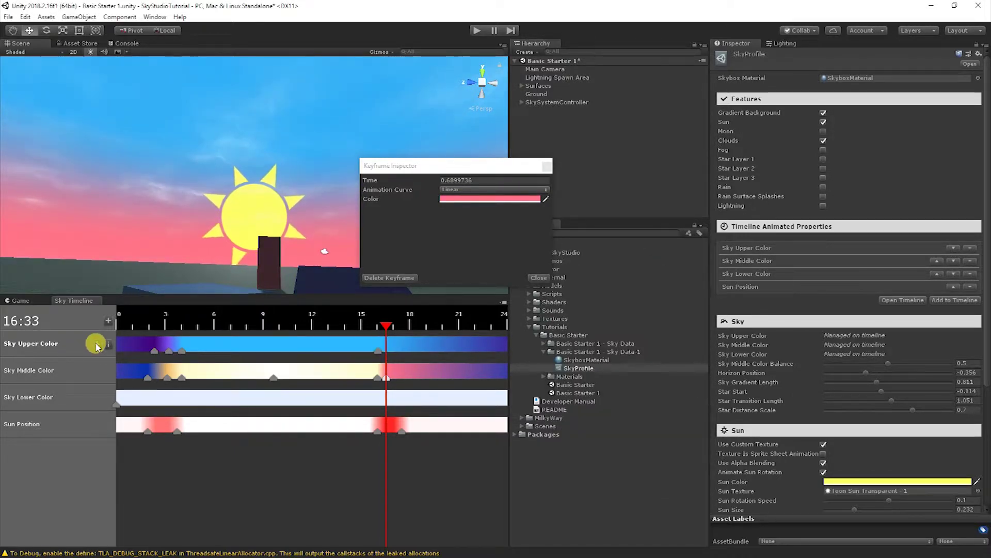
# Lighten the 16:33 upper-sky keyframe to pale blue (69CDFF) and add another at 17:38
pyautogui.moveTo(378, 351); pyautogui.dragTo(386, 352)
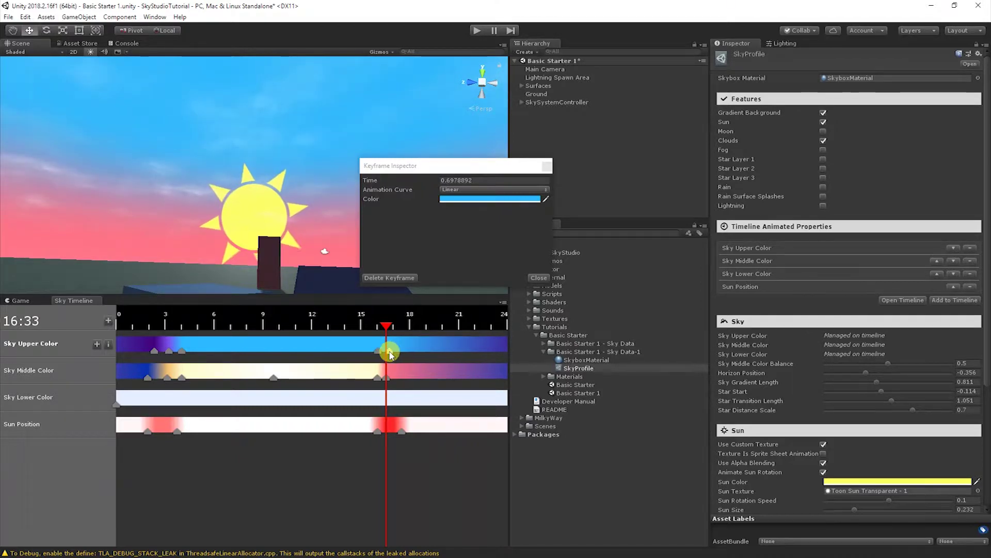
pyautogui.click(467, 199)
pyautogui.moveTo(632, 293)
pyautogui.mouseDown()
pyautogui.moveTo(609, 303)
pyautogui.moveTo(618, 303)
pyautogui.mouseUp()
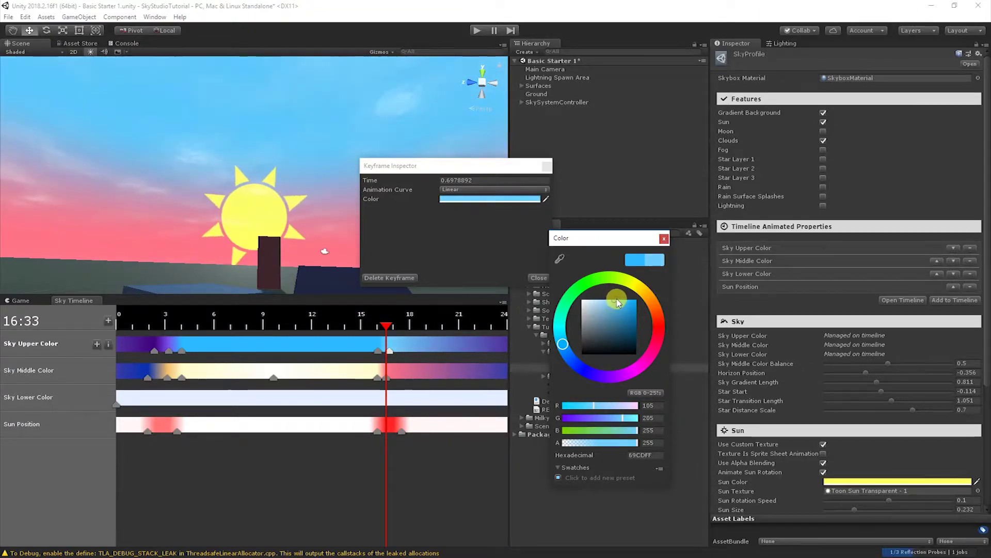
pyautogui.click(664, 240)
pyautogui.moveTo(386, 327); pyautogui.dragTo(404, 328)
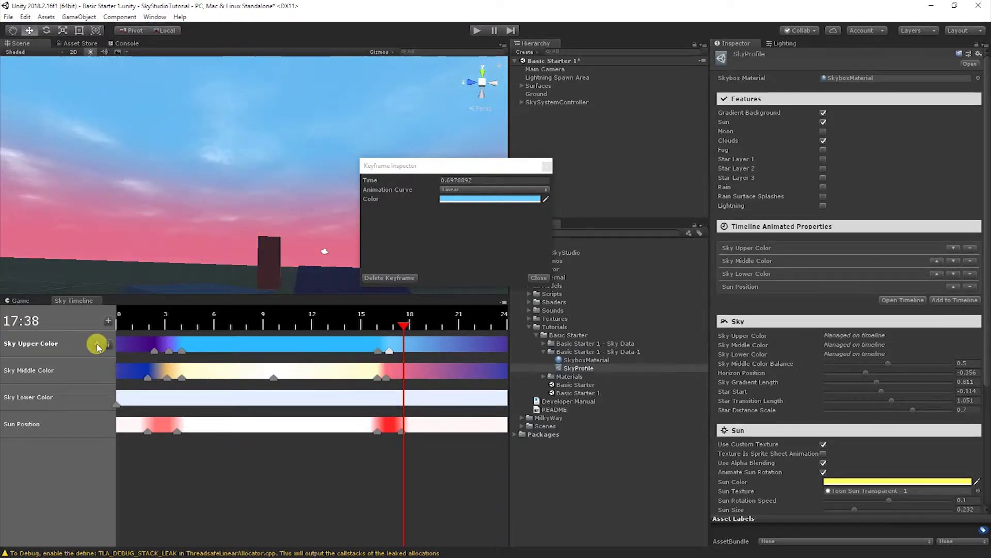
pyautogui.click(97, 345)
# Add a Sky Upper Color keyframe at 17:38 coloured a deeper blue (3C5ECF)
pyautogui.click(405, 352)
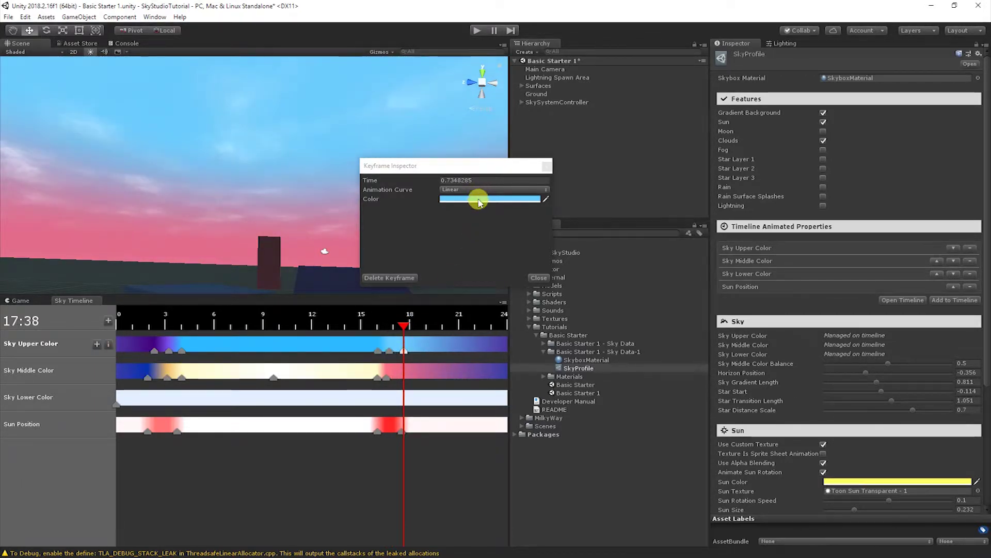
pyautogui.click(478, 200)
pyautogui.click(621, 310)
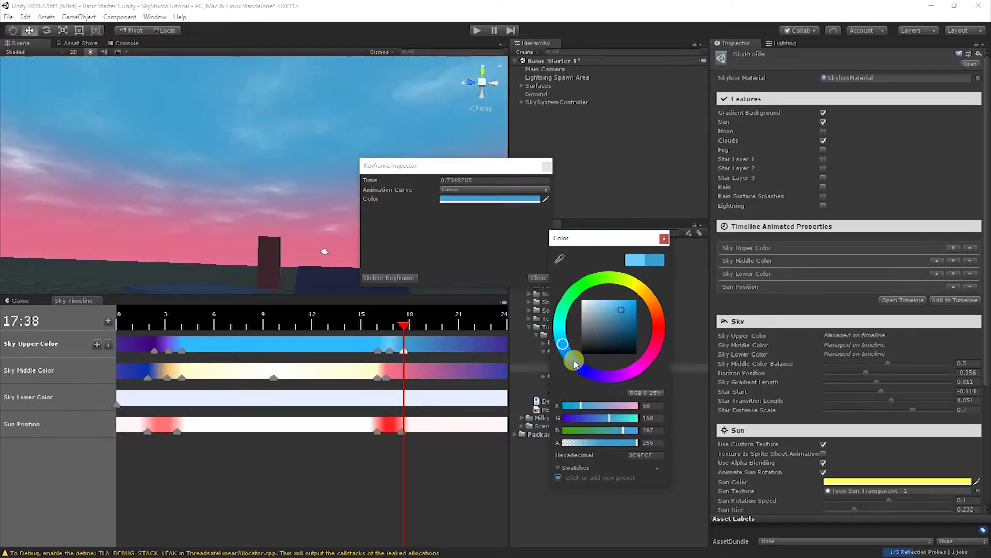
pyautogui.moveTo(575, 364); pyautogui.dragTo(575, 362)
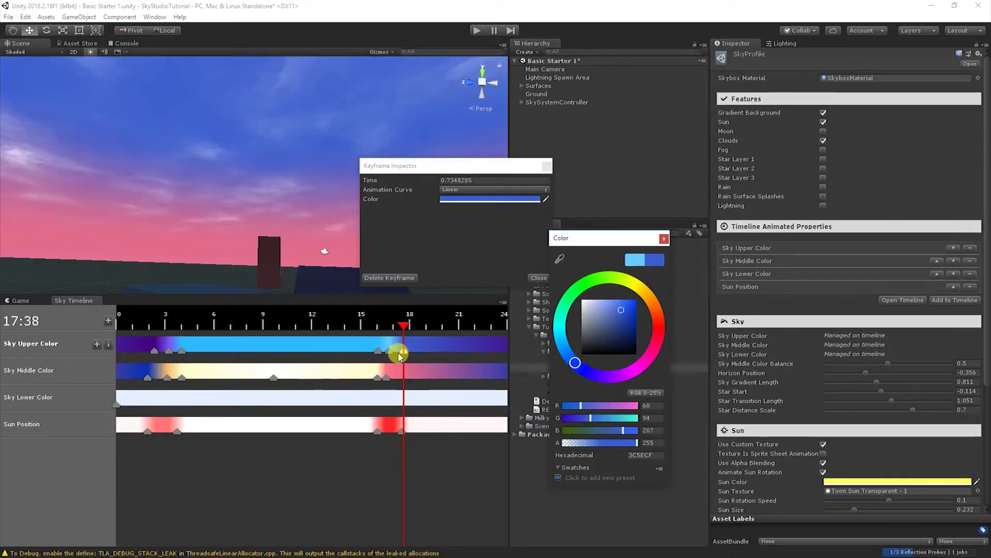
pyautogui.click(403, 353)
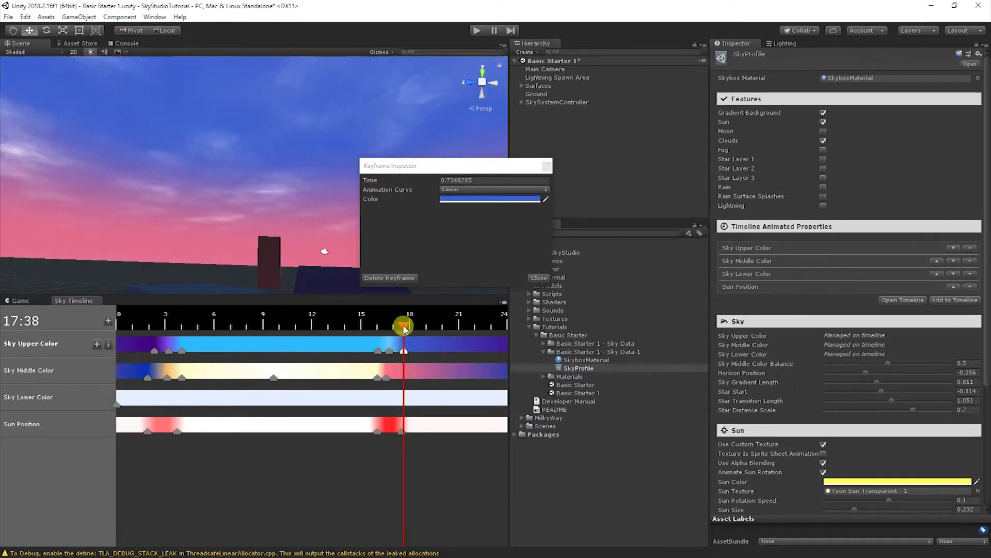
# Recolour the Sky Upper Color keyframe near 18:02 and close the keyframe settings
pyautogui.moveTo(404, 329); pyautogui.dragTo(411, 328)
pyautogui.click(154, 352)
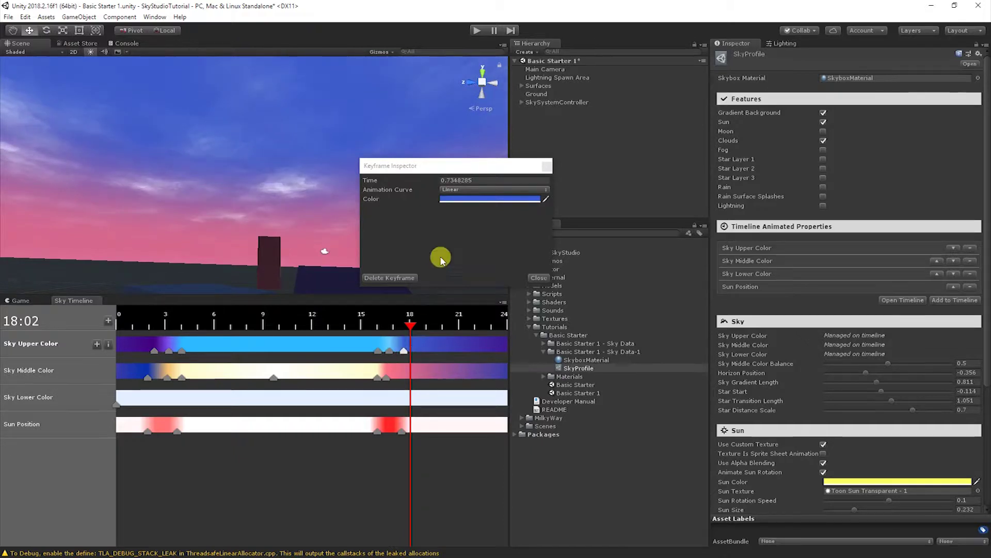
pyautogui.click(465, 201)
pyautogui.click(646, 443)
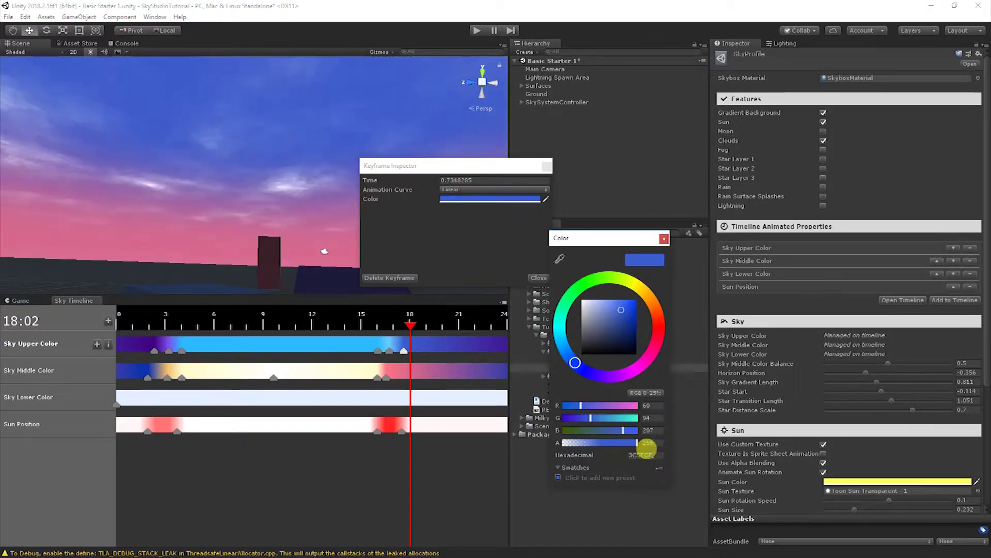
pyautogui.click(664, 239)
pyautogui.click(546, 165)
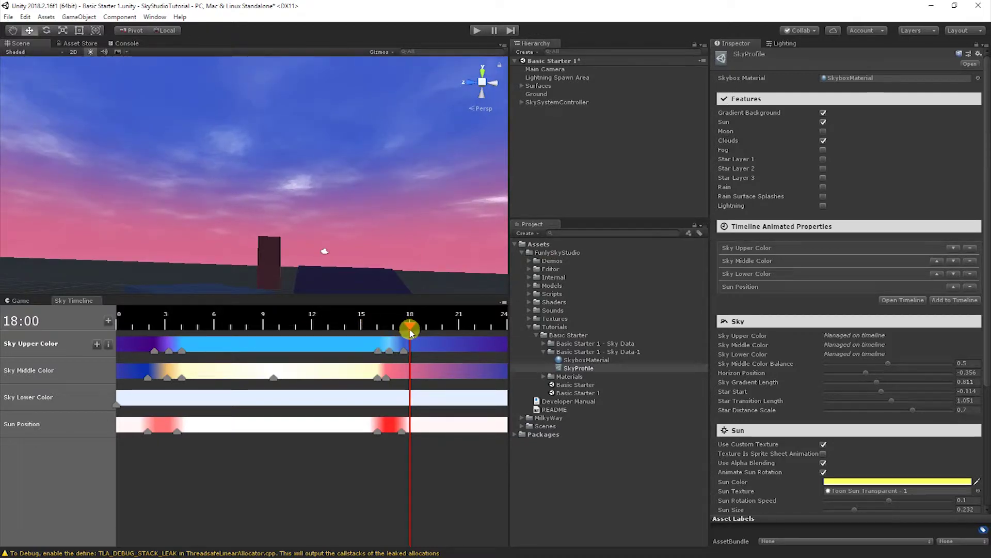
pyautogui.moveTo(411, 333); pyautogui.dragTo(163, 344)
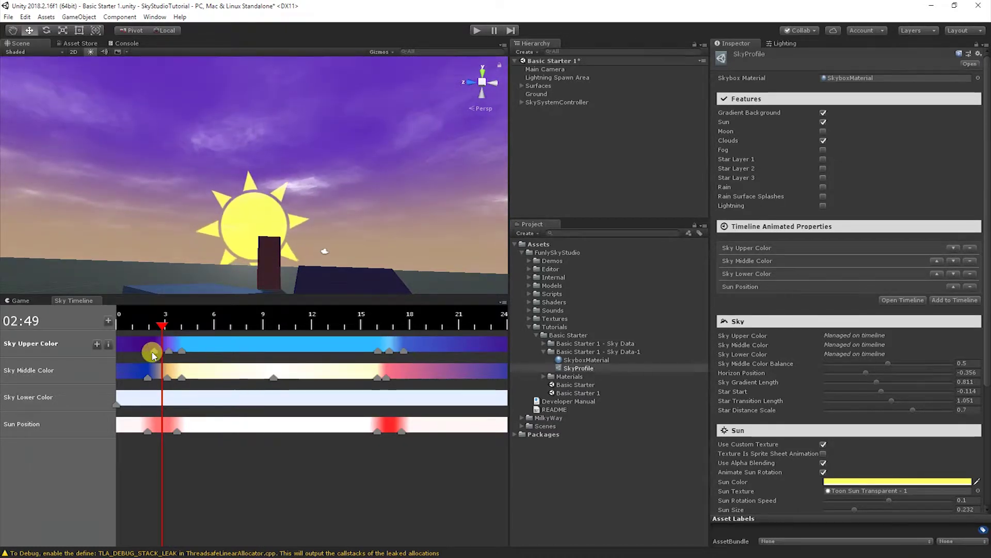
# Move Sky Upper Color keyframes to about 2:45 and 17:30, deleting the extra one near 19:20
pyautogui.moveTo(153, 356); pyautogui.dragTo(162, 354)
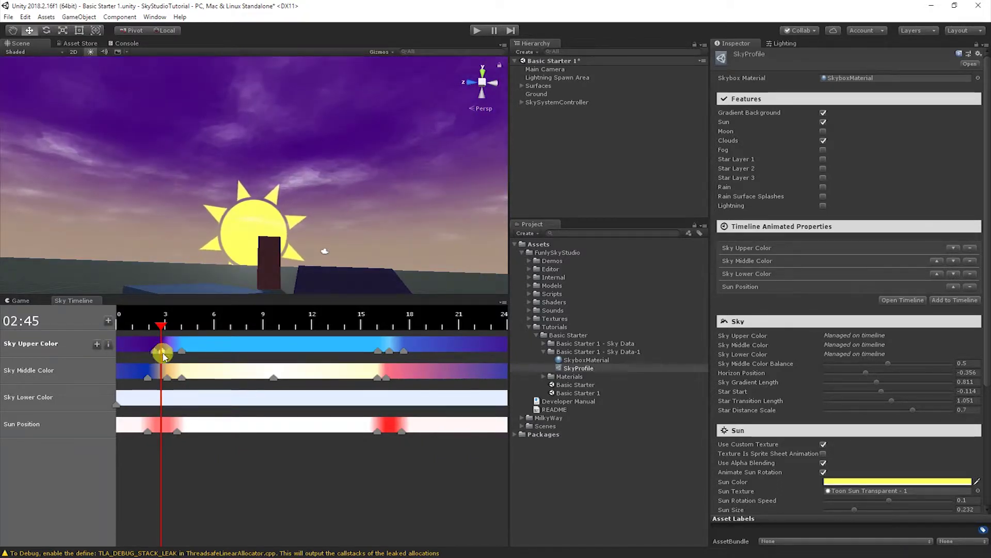
pyautogui.moveTo(162, 355); pyautogui.dragTo(433, 360)
pyautogui.click(431, 351)
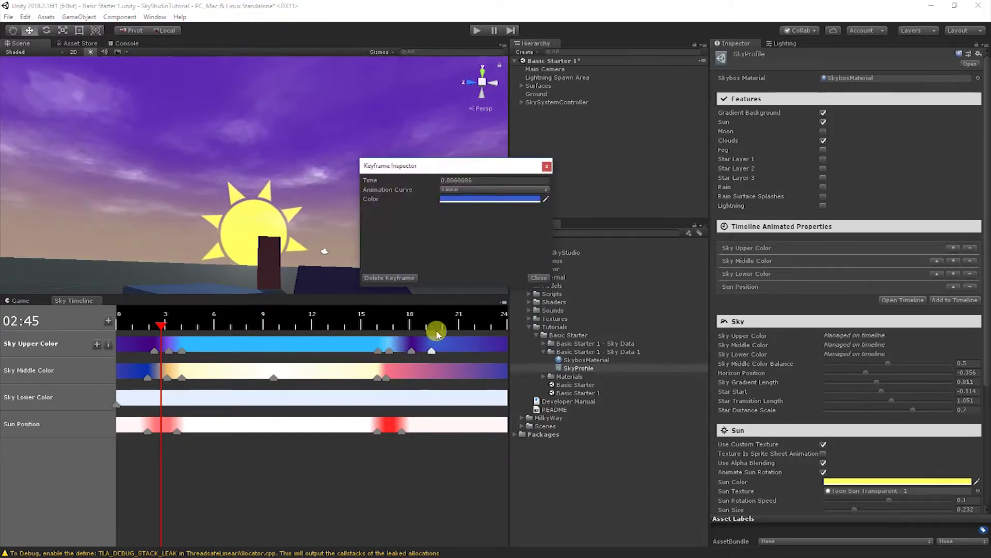
pyautogui.click(399, 278)
pyautogui.moveTo(412, 351); pyautogui.dragTo(480, 327)
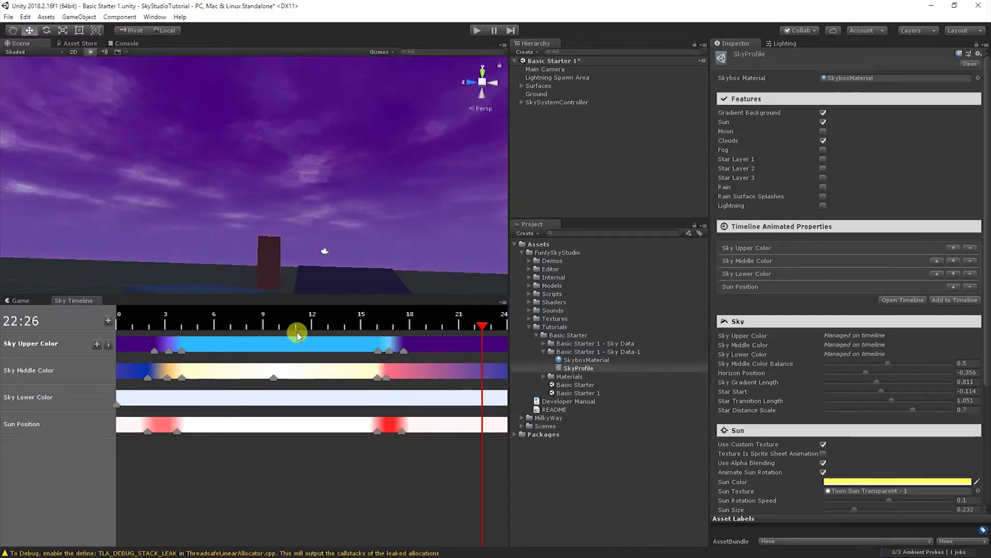
pyautogui.moveTo(133, 327); pyautogui.dragTo(383, 345)
pyautogui.click(388, 380)
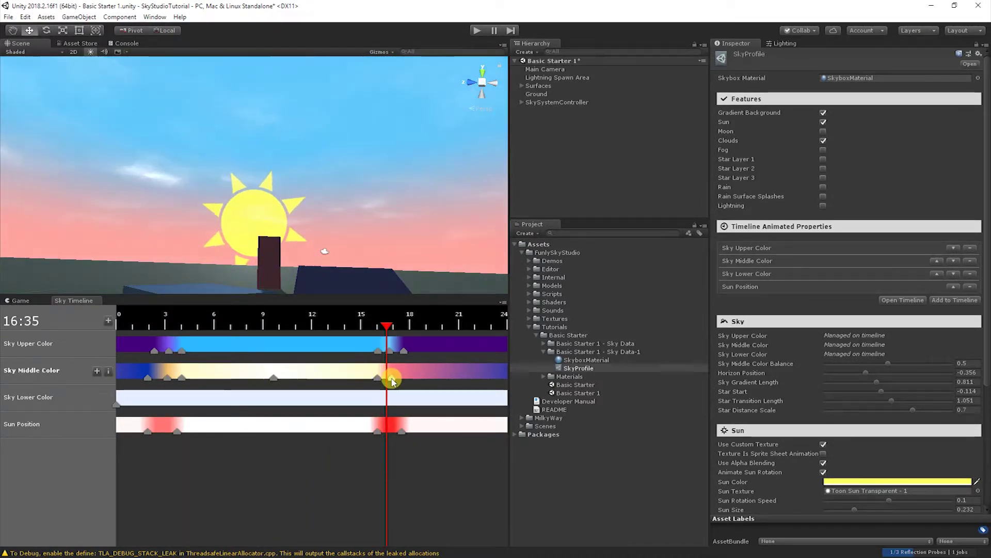
# Add a dark blue Sky Middle Color keyframe and move it to about 17:45
pyautogui.moveTo(158, 373)
pyautogui.mouseDown()
pyautogui.moveTo(149, 376)
pyautogui.moveTo(157, 370)
pyautogui.mouseUp()
pyautogui.doubleClick(148, 379)
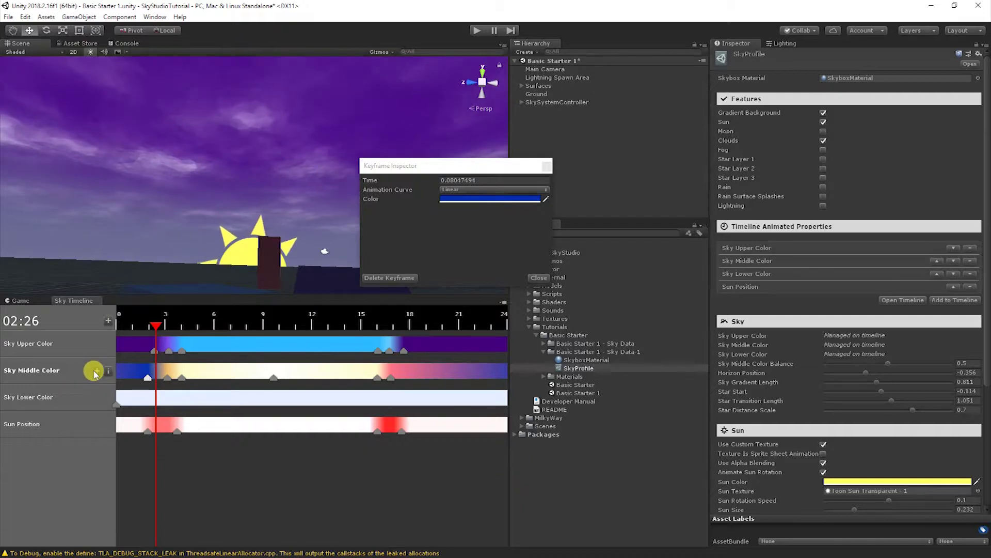
pyautogui.click(95, 371)
pyautogui.moveTo(156, 380); pyautogui.dragTo(403, 393)
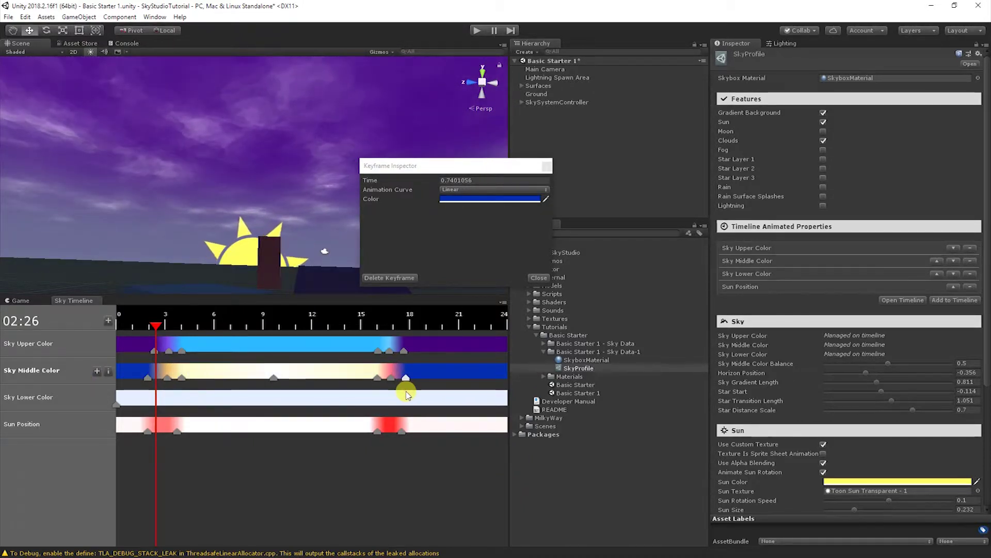
# Scrub the time of day to preview the sky from morning through sunset
pyautogui.moveTo(361, 338); pyautogui.dragTo(465, 365)
pyautogui.moveTo(145, 316); pyautogui.dragTo(148, 342)
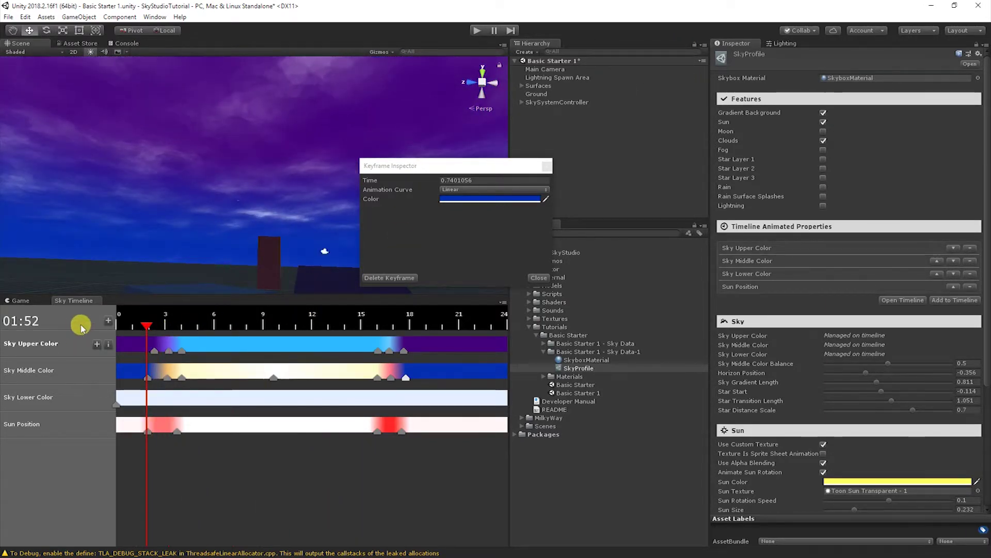
pyautogui.moveTo(133, 325); pyautogui.dragTo(412, 339)
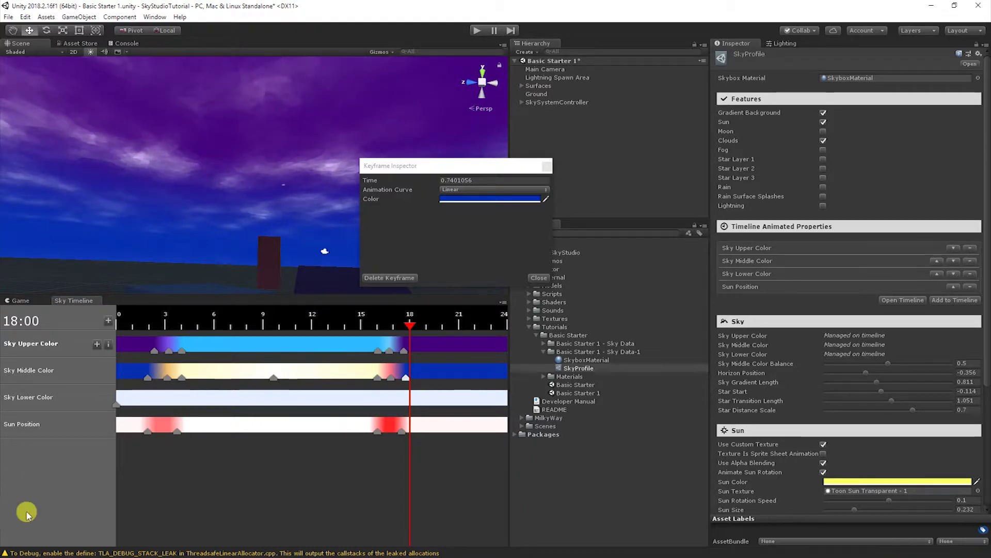
# Enable the Moon under the sky profile's Features
pyautogui.rightClick(108, 322)
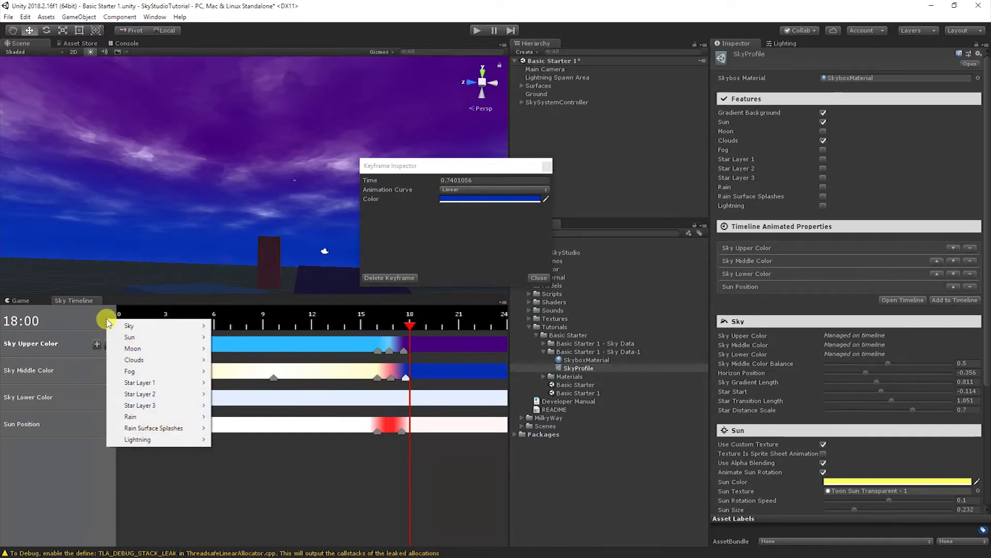
pyautogui.click(762, 131)
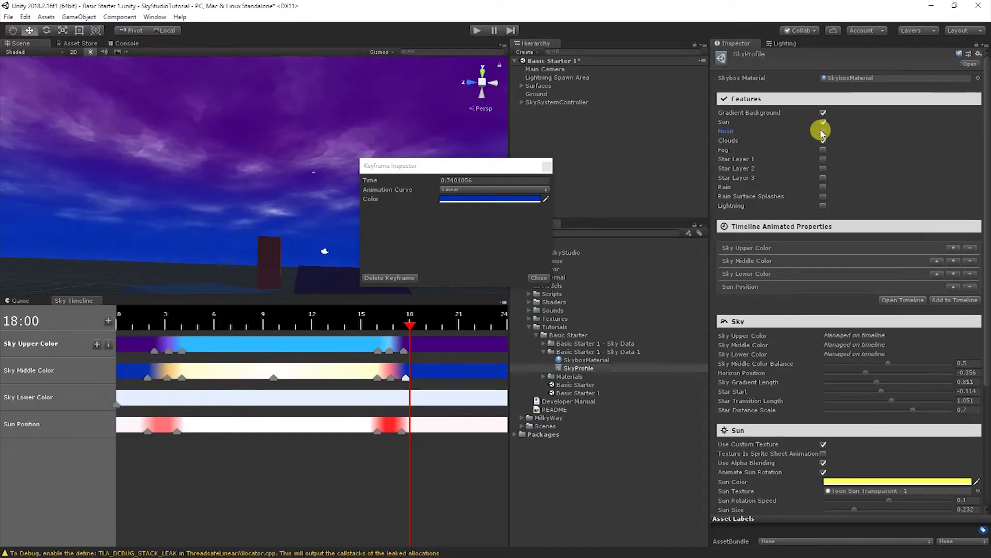
pyautogui.click(729, 139)
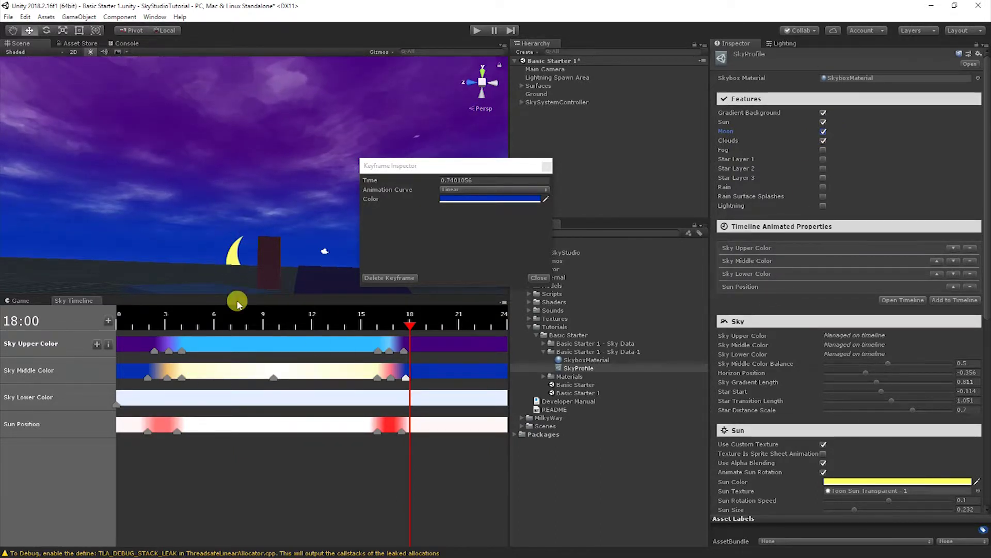
# Add Moon > Moon Position as a track on the Sky Timeline
pyautogui.click(107, 321)
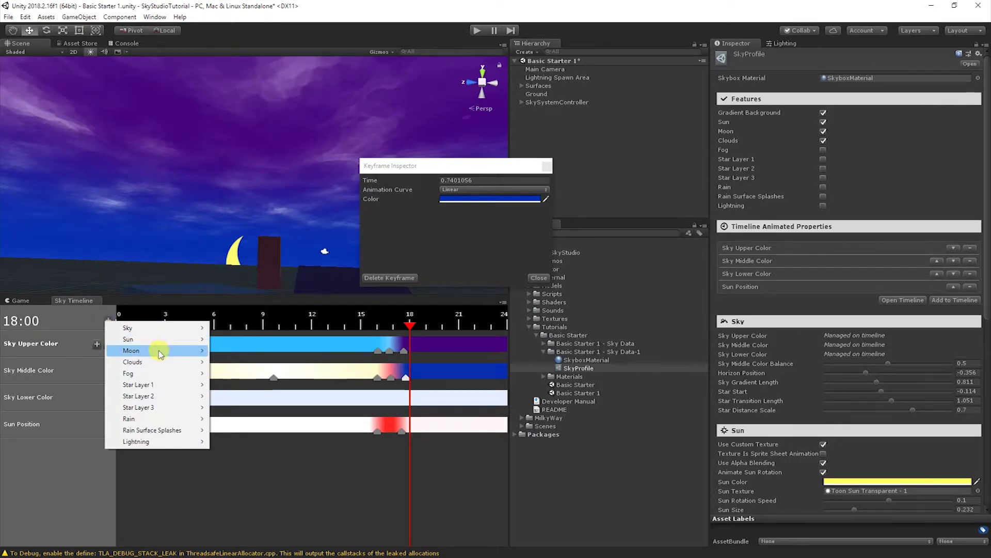
pyautogui.moveTo(155, 350)
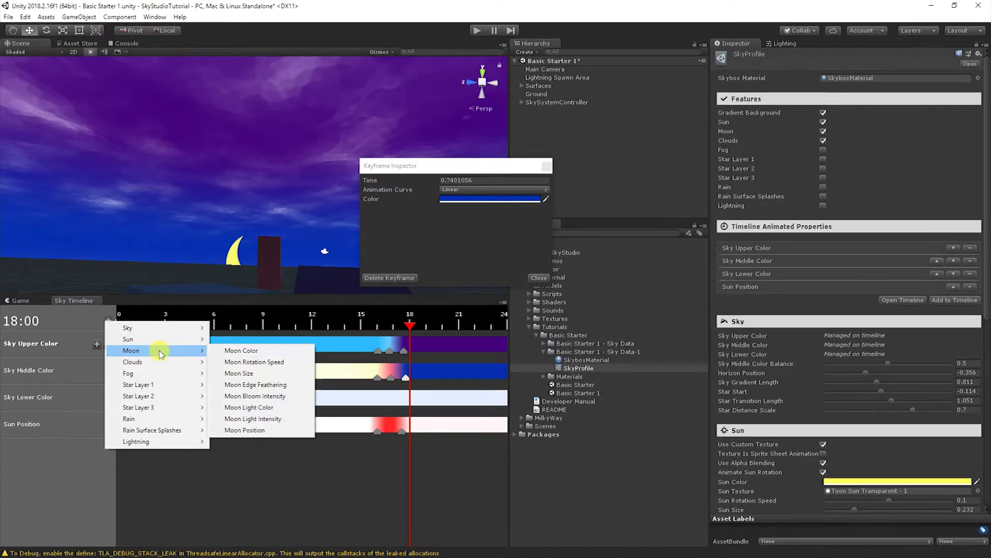
pyautogui.click(253, 429)
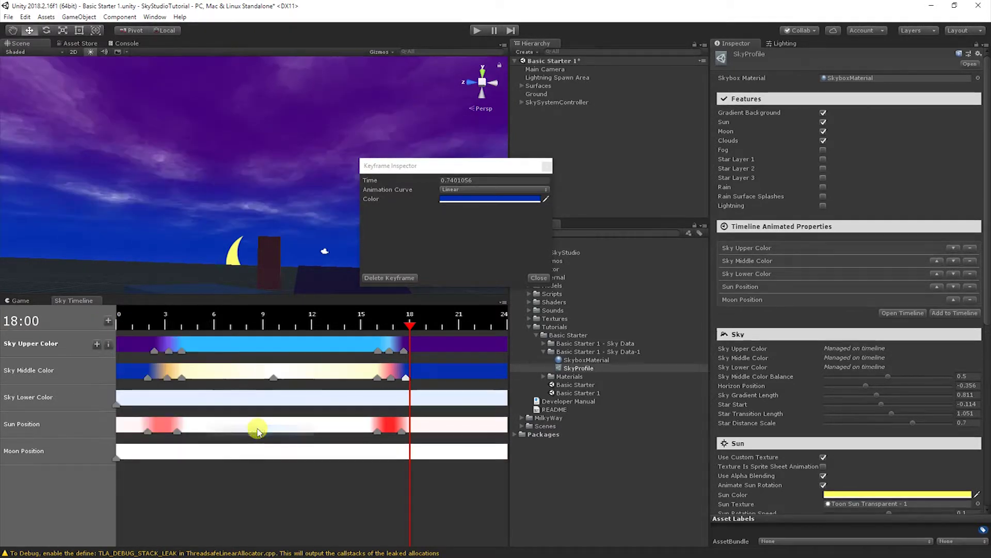
pyautogui.click(409, 456)
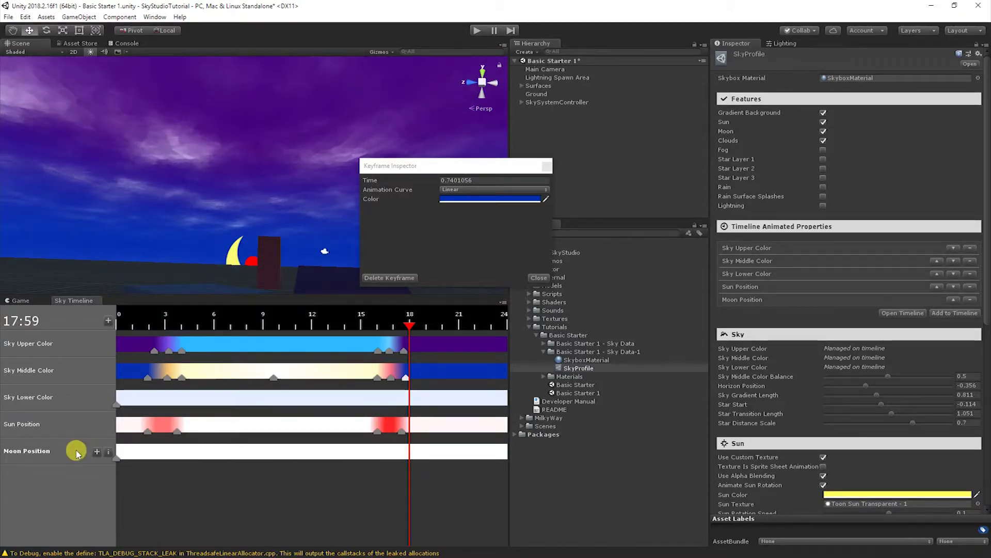
# Add a Moon Position keyframe at 17:59 with a lowered vertical position
pyautogui.click(97, 453)
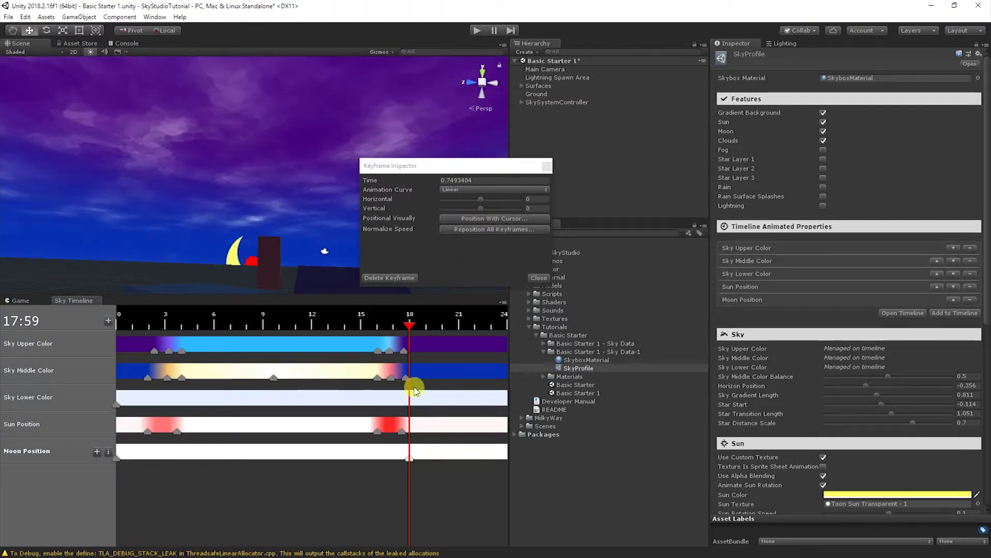
pyautogui.click(481, 209)
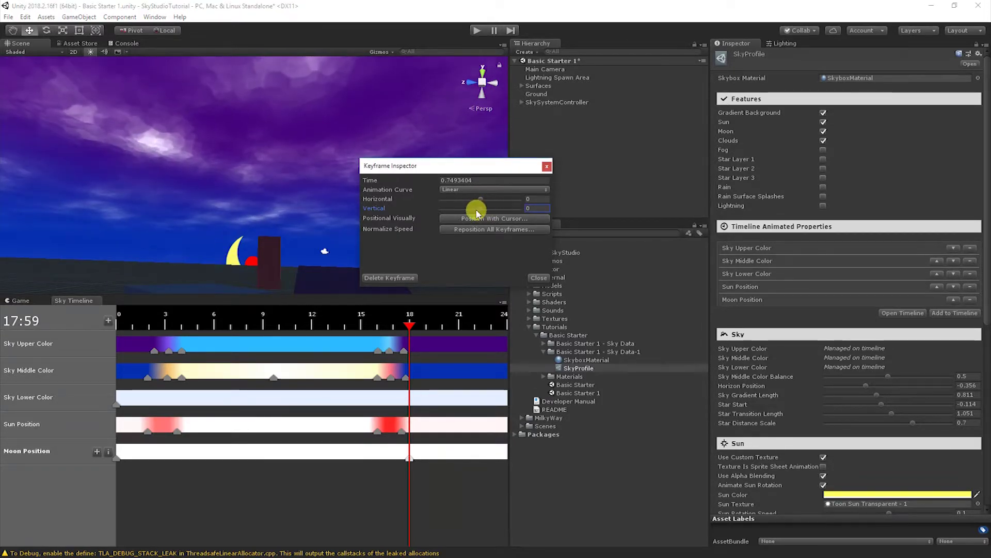
pyautogui.moveTo(476, 212); pyautogui.dragTo(469, 209)
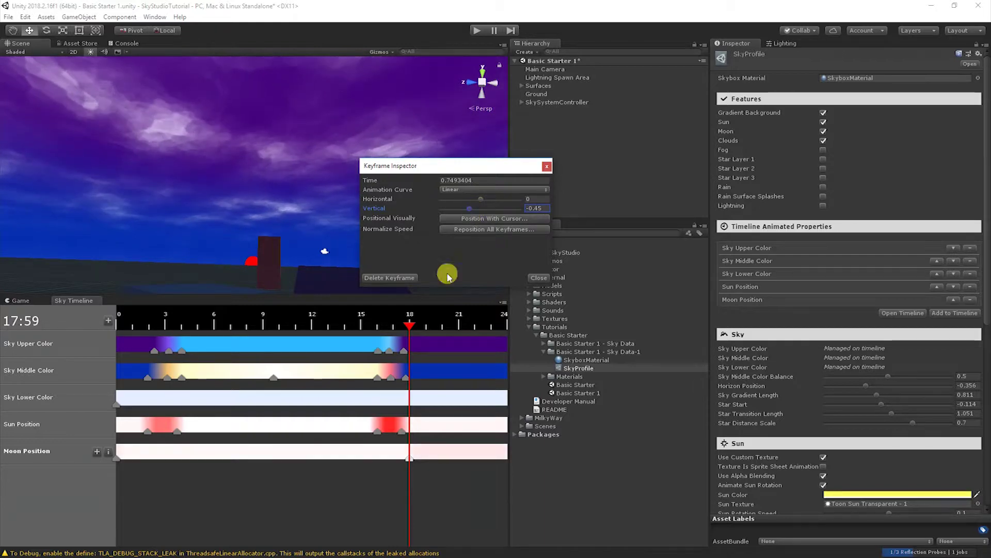
# Add a Moon Position keyframe at 19:18 raising the moon to vertical 0.52
pyautogui.moveTo(412, 451); pyautogui.dragTo(431, 452)
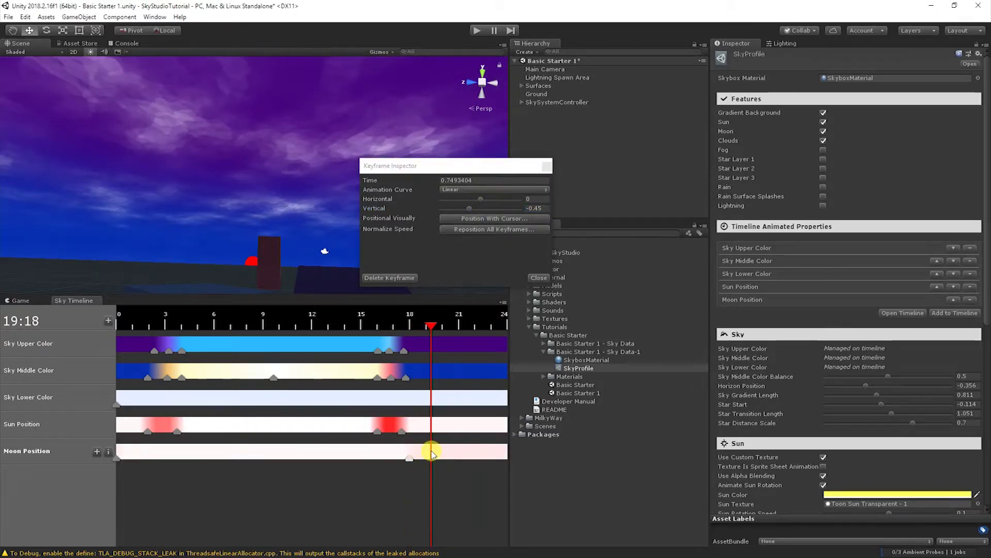
pyautogui.click(97, 451)
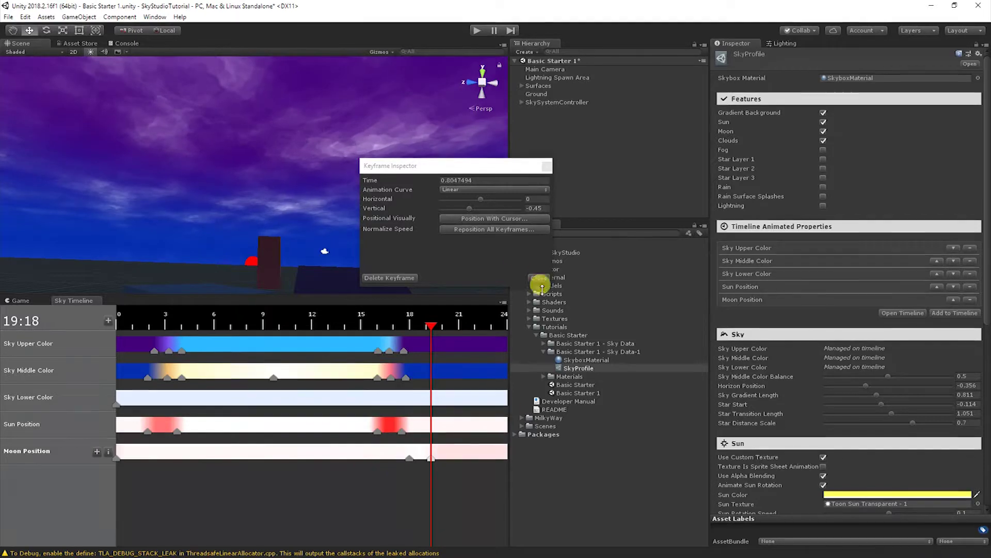
pyautogui.click(471, 209)
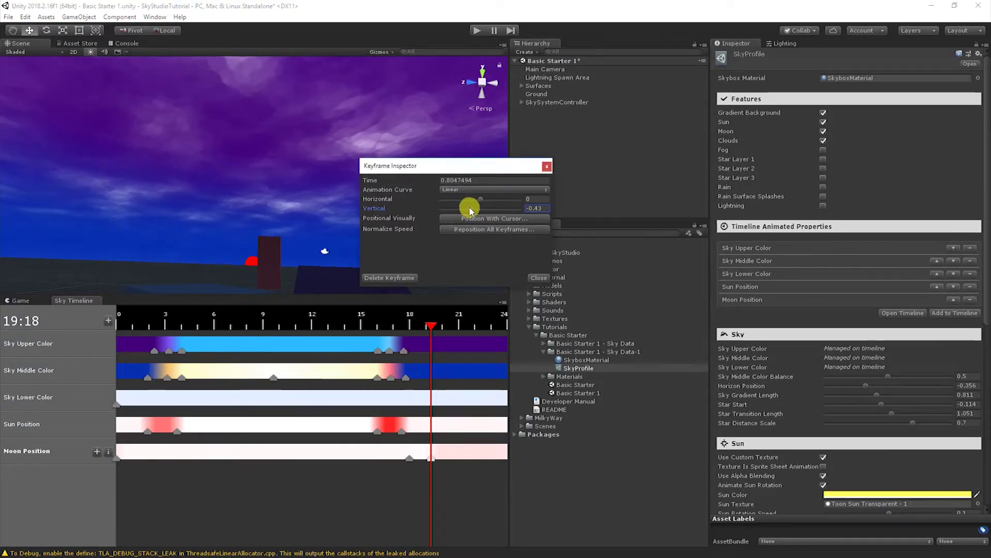
pyautogui.moveTo(469, 206); pyautogui.dragTo(492, 212)
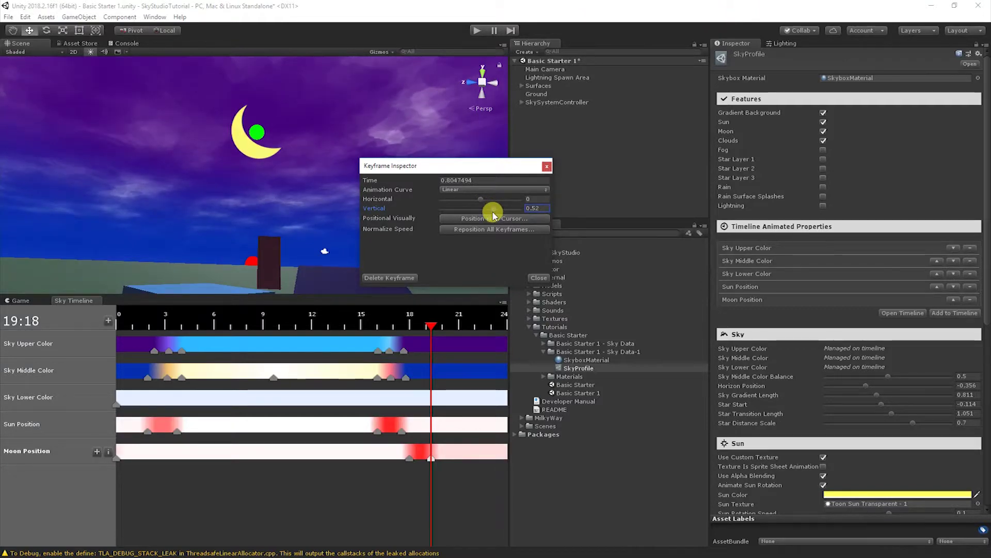
pyautogui.moveTo(436, 326); pyautogui.dragTo(448, 459)
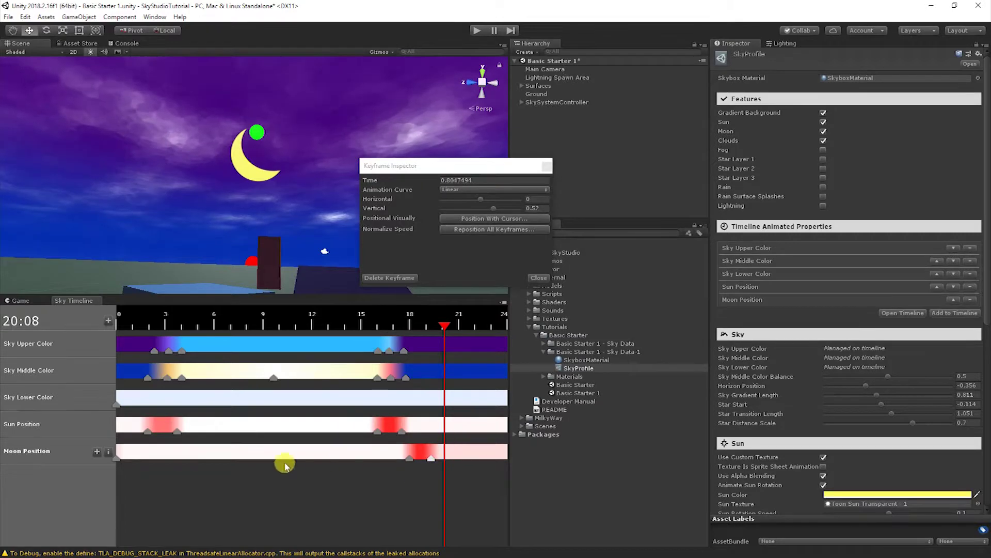
# Compare sun and moon around 20:13 and shift the moonrise keyframe slightly later
pyautogui.click(445, 453)
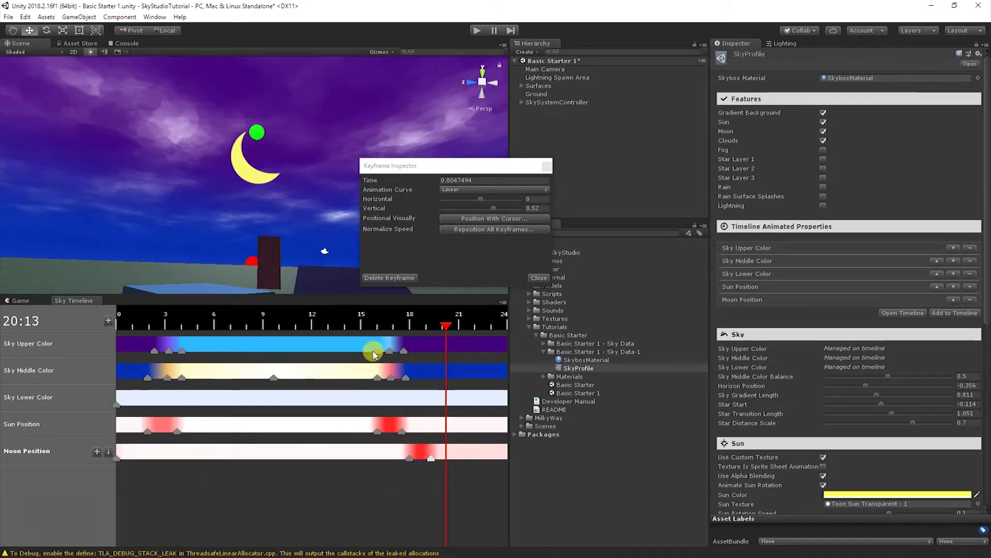
pyautogui.moveTo(443, 424)
pyautogui.mouseDown()
pyautogui.moveTo(426, 425)
pyautogui.moveTo(443, 424)
pyautogui.mouseUp()
pyautogui.click(441, 452)
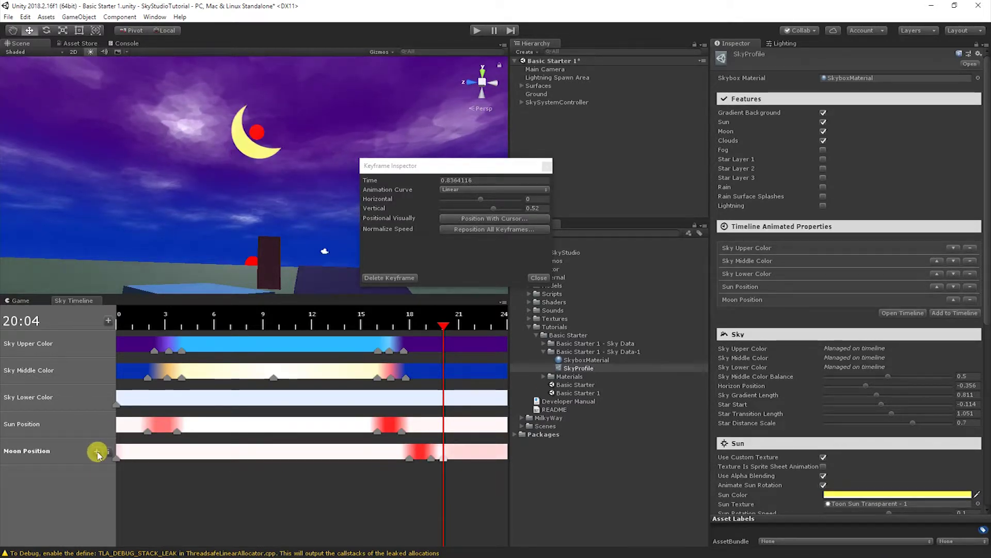
pyautogui.moveTo(431, 458); pyautogui.dragTo(136, 461)
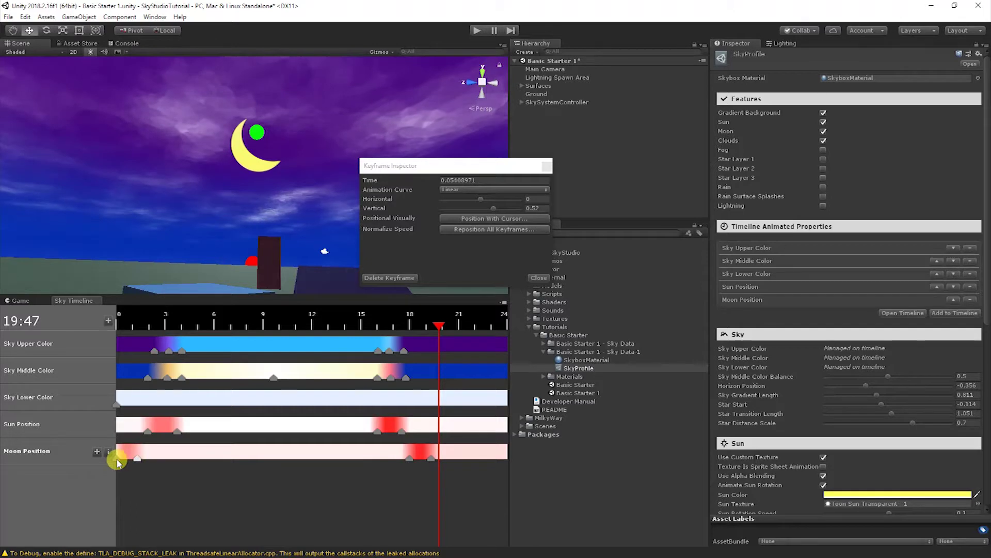
# Delete the redundant early Moon Position keyframe near midnight
pyautogui.click(120, 459)
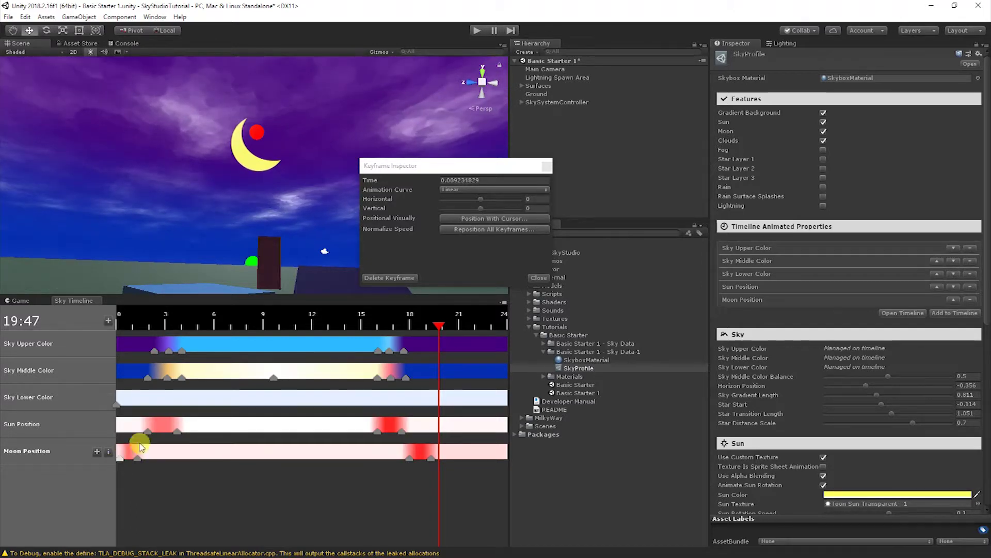
pyautogui.click(390, 279)
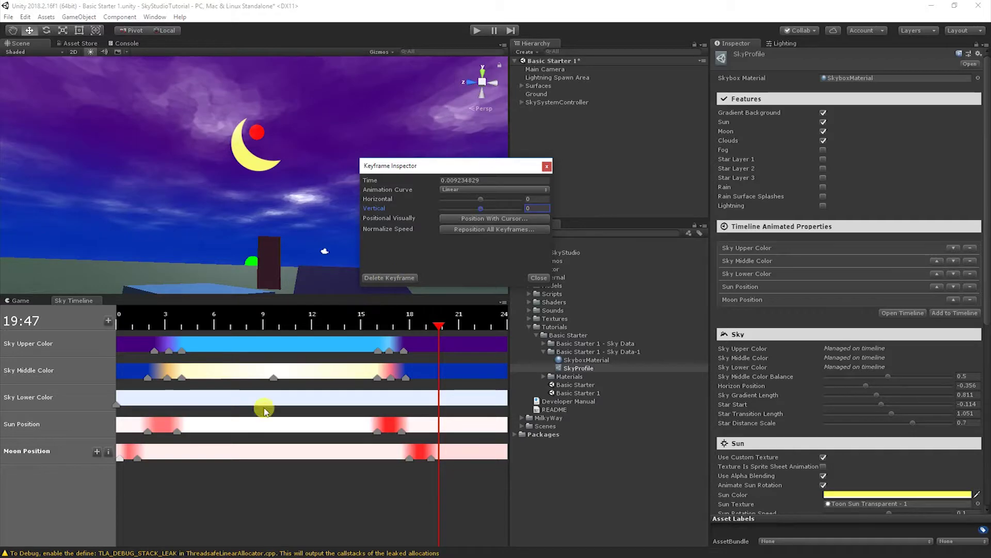
pyautogui.click(136, 460)
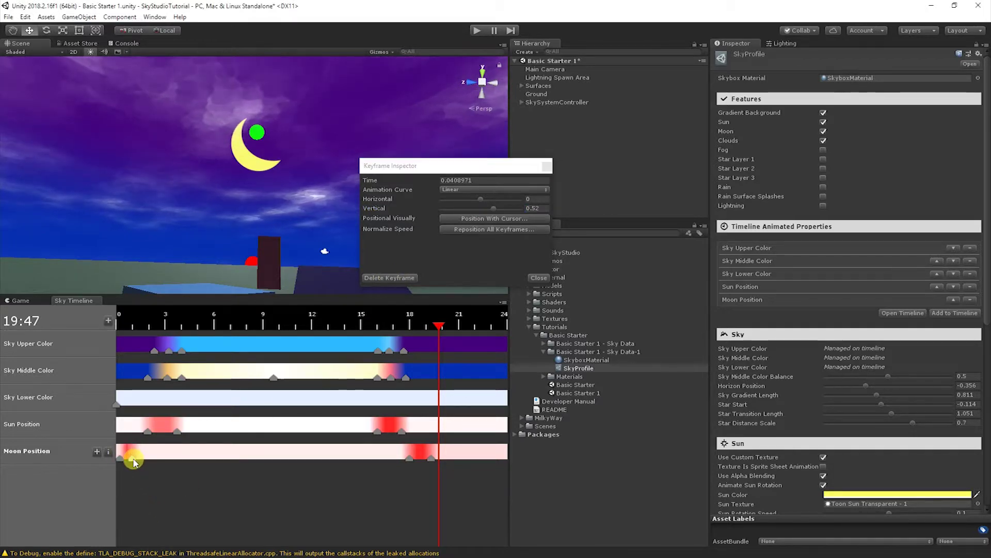
pyautogui.moveTo(472, 167); pyautogui.dragTo(419, 185)
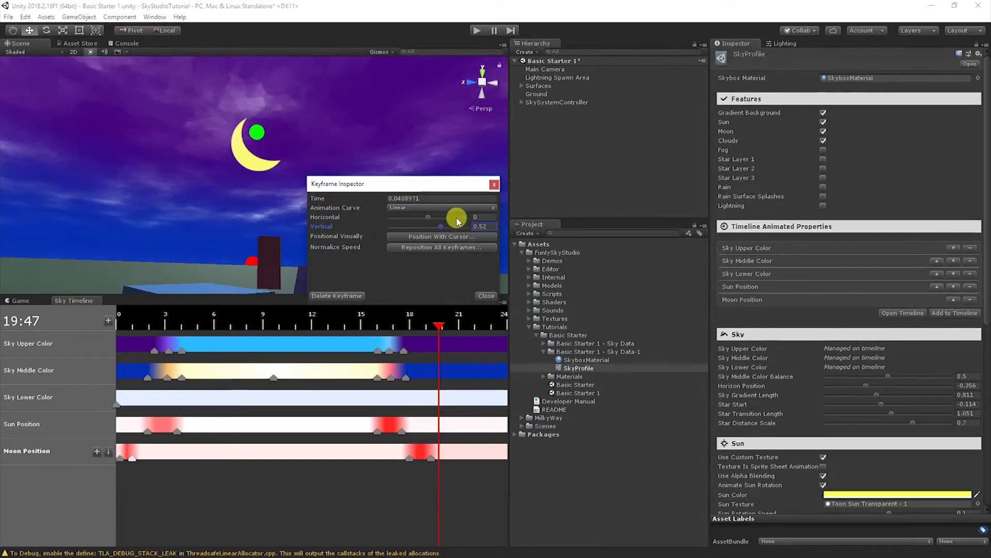
pyautogui.click(121, 458)
pyautogui.moveTo(130, 463); pyautogui.dragTo(132, 463)
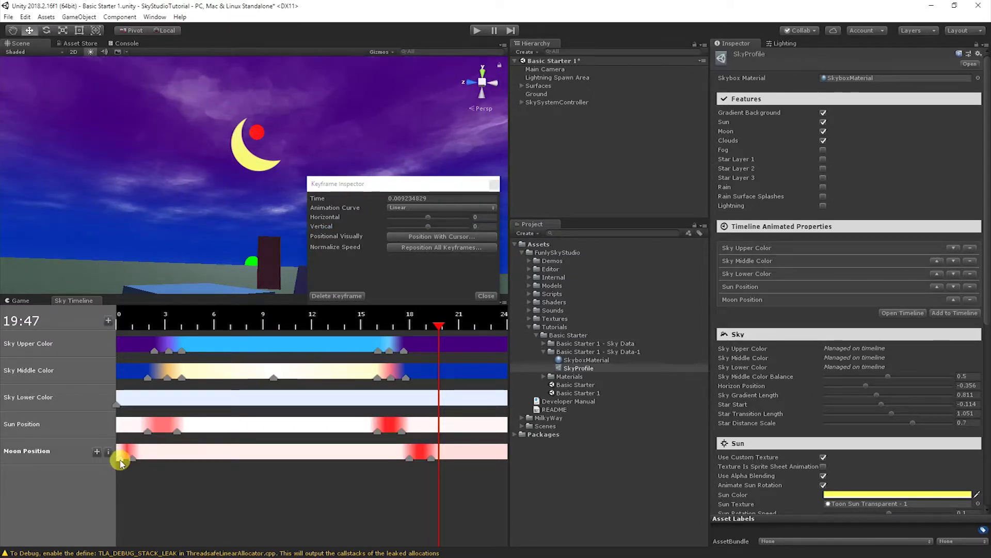
pyautogui.click(335, 295)
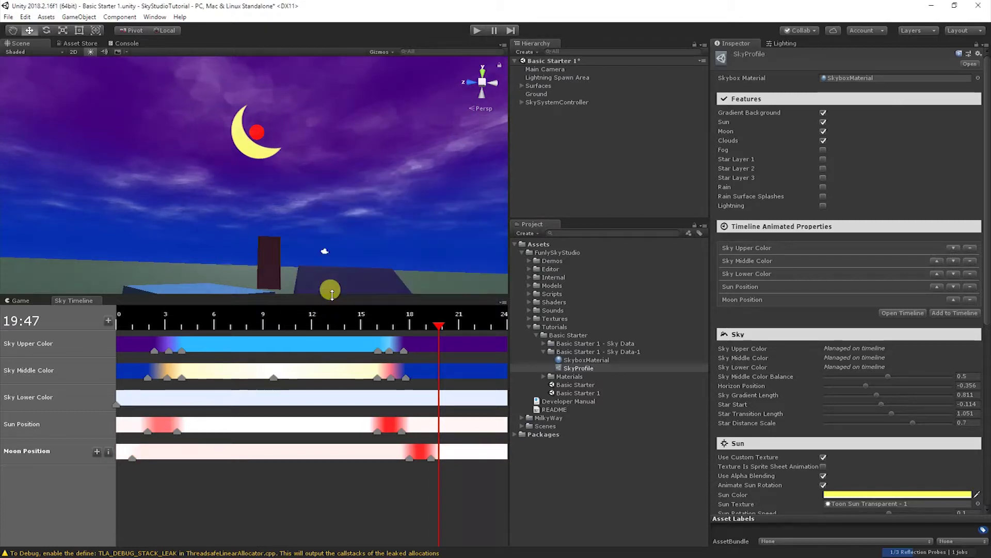
# Set the early-morning moon keyframe's Vertical to -0.33 so the moon sets after 01:00
pyautogui.moveTo(439, 445); pyautogui.dragTo(478, 448)
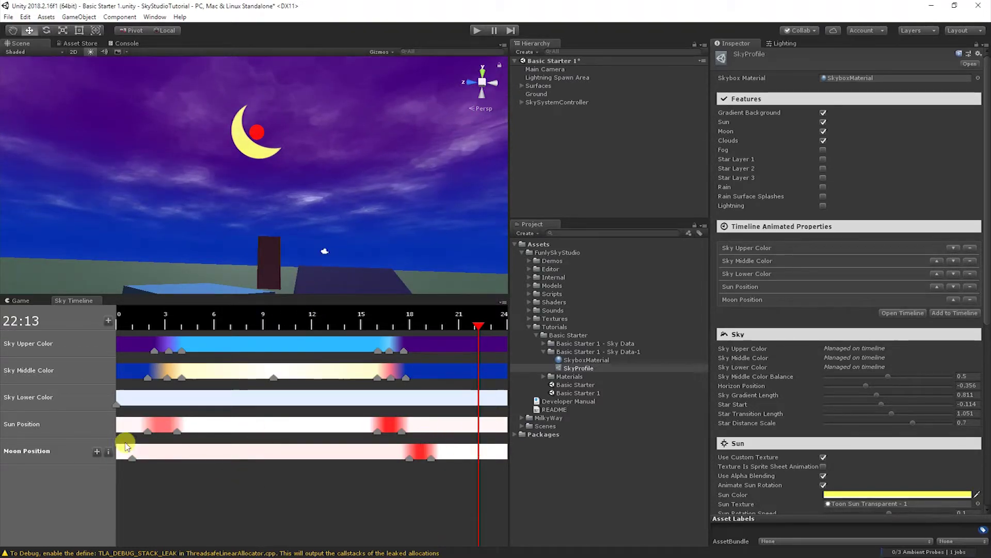
pyautogui.moveTo(121, 454)
pyautogui.mouseDown()
pyautogui.moveTo(170, 453)
pyautogui.moveTo(120, 454)
pyautogui.moveTo(133, 455)
pyautogui.mouseUp()
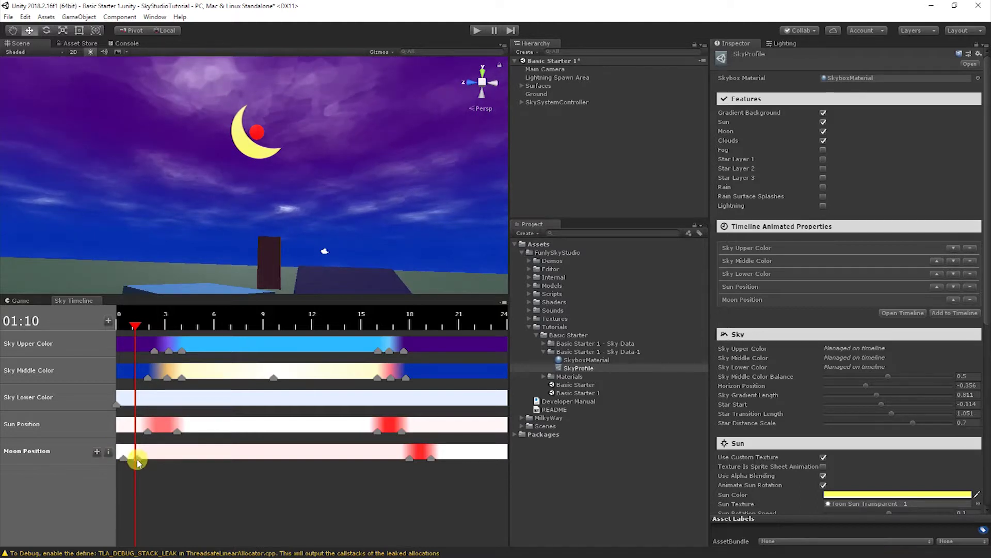
pyautogui.click(138, 459)
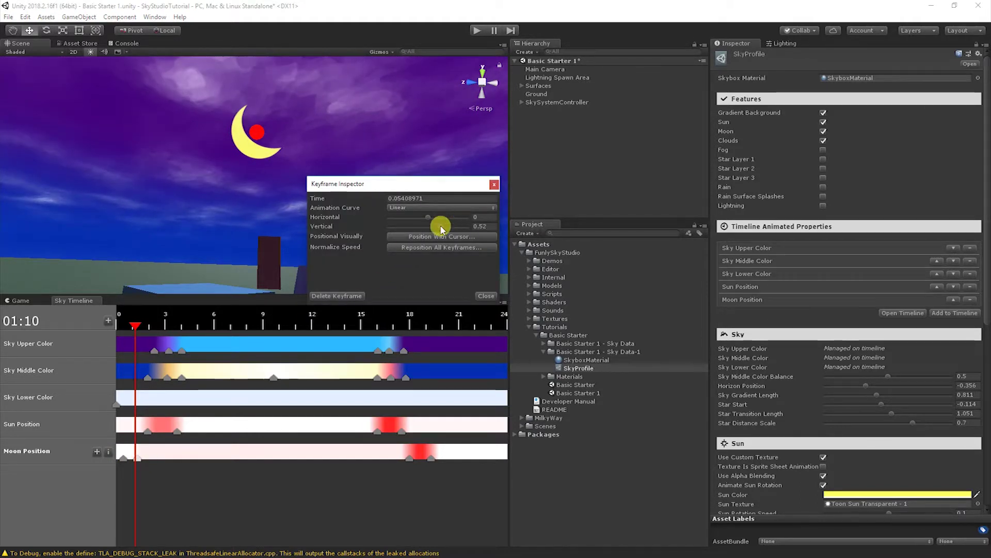
pyautogui.moveTo(439, 229); pyautogui.dragTo(418, 230)
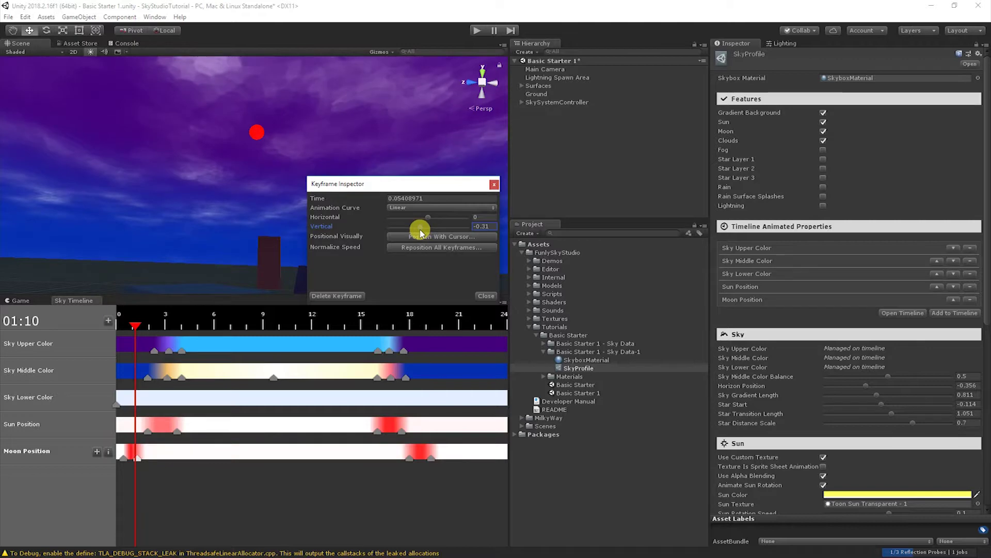
pyautogui.moveTo(133, 325); pyautogui.dragTo(471, 343)
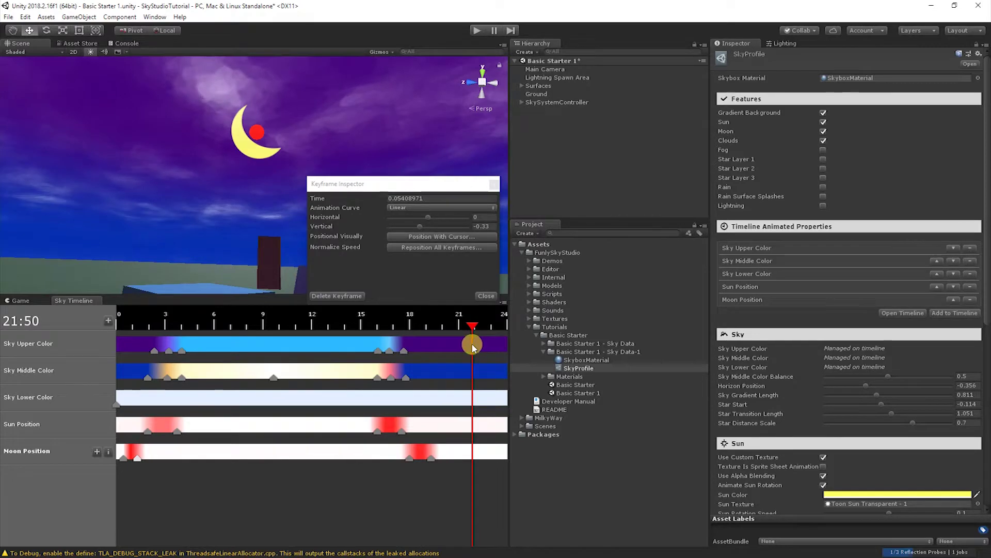
# Enable Star Layer 1 and raise Star 1 Density to 0.173
pyautogui.click(823, 158)
pyautogui.click(494, 184)
pyautogui.keyDown('alt'); pyautogui.moveTo(320, 155); pyautogui.dragTo(398, 139); pyautogui.keyUp('alt')
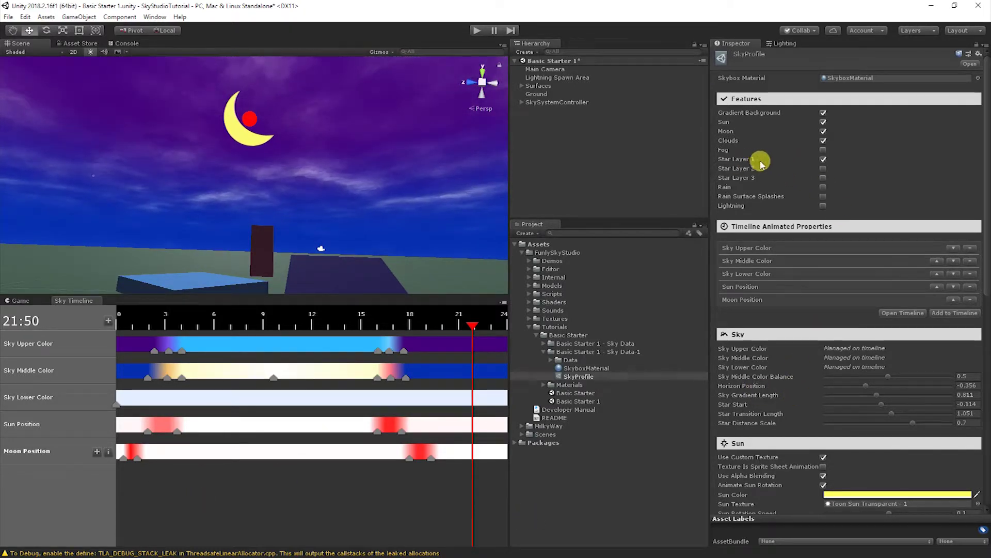
pyautogui.scroll(-15, 747, 459)
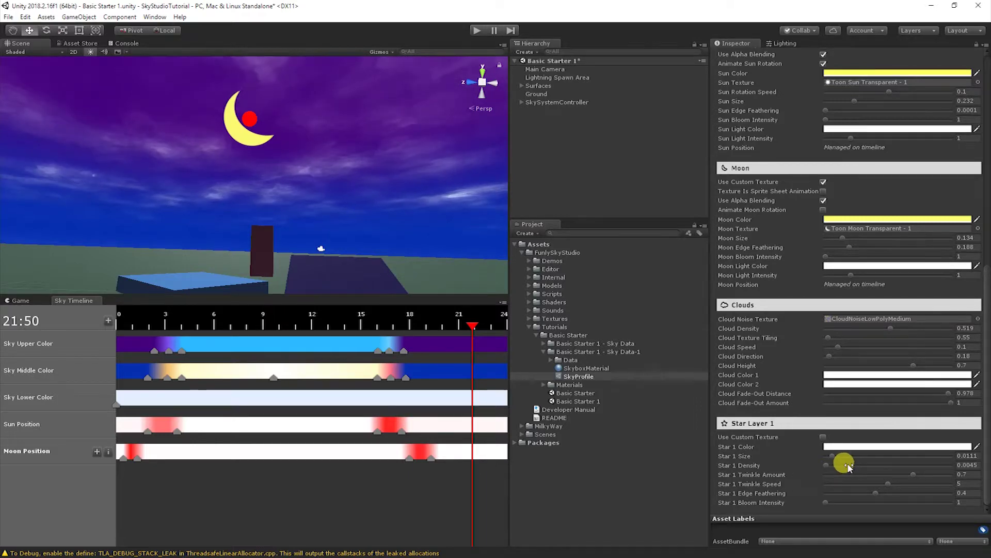
pyautogui.click(847, 463)
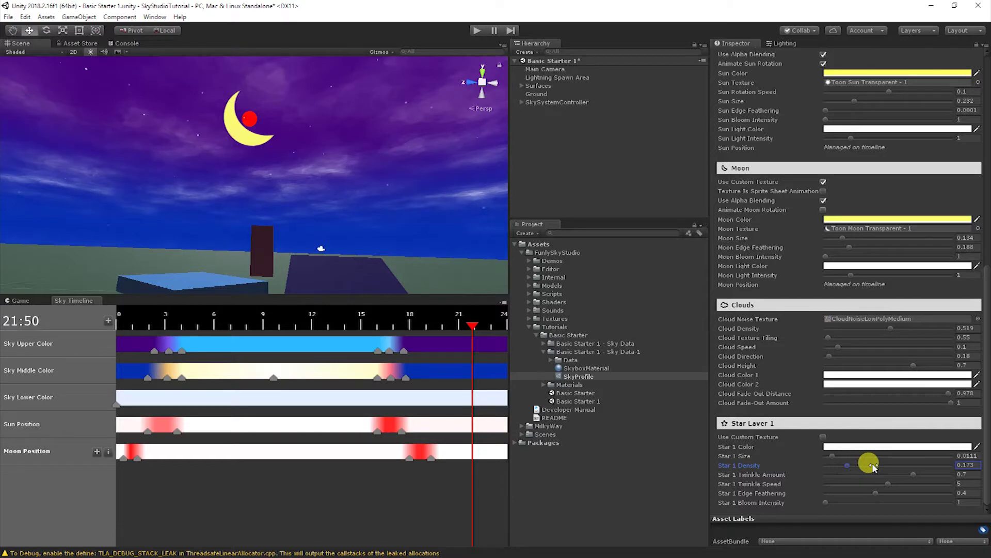
# Shrink Star 1 Size to about 0.0156
pyautogui.moveTo(323, 204); pyautogui.dragTo(361, 242, button='right')
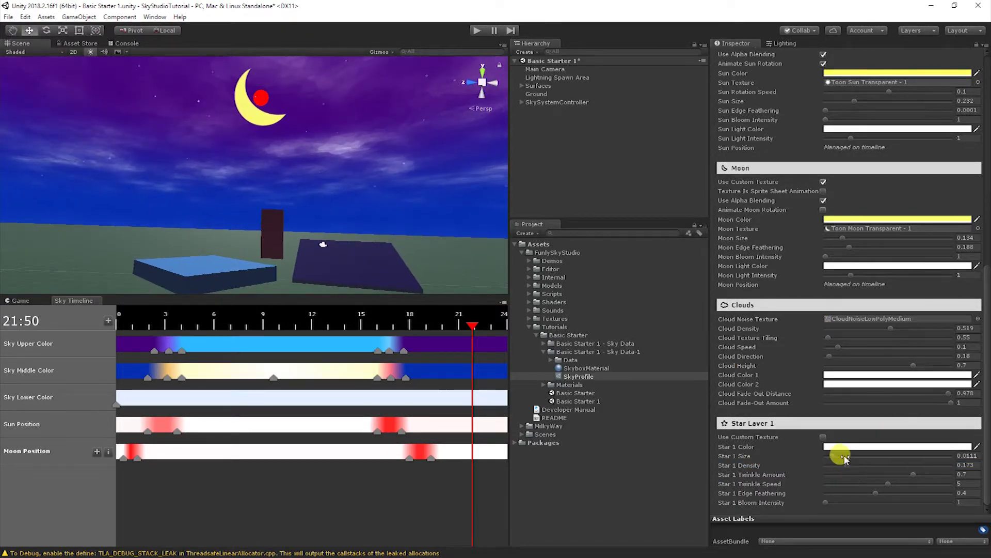
pyautogui.moveTo(843, 459); pyautogui.dragTo(841, 462)
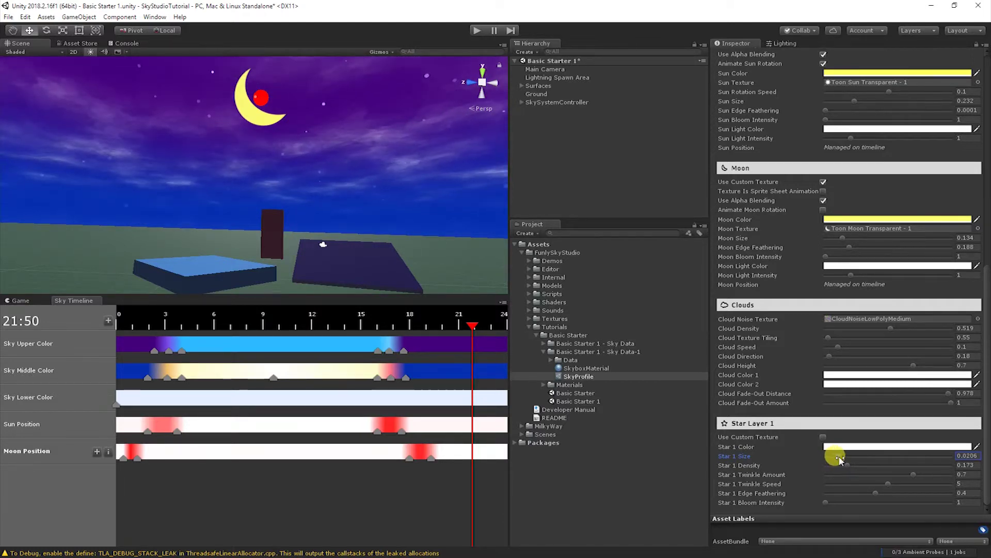
pyautogui.moveTo(836, 459); pyautogui.dragTo(837, 461)
pyautogui.moveTo(333, 76); pyautogui.dragTo(314, 86, button='right')
# Add Star Layer 1 > Star 1 Size as a Sky Timeline track
pyautogui.click(496, 387)
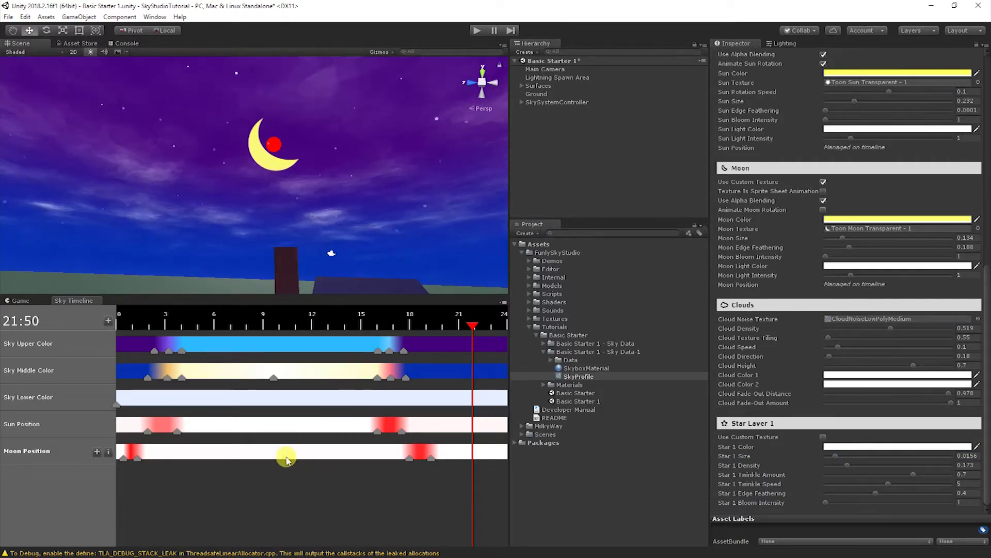
pyautogui.click(109, 323)
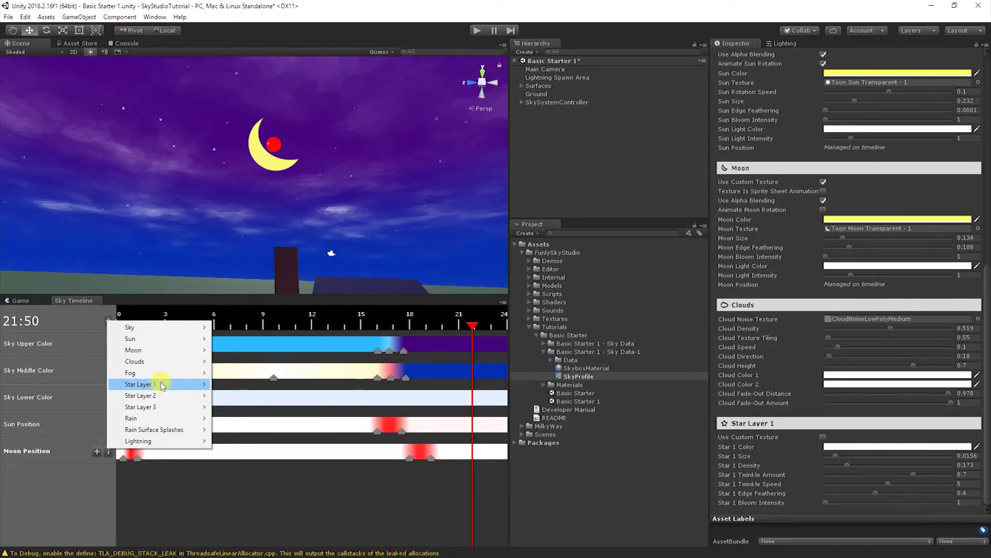
pyautogui.moveTo(163, 387)
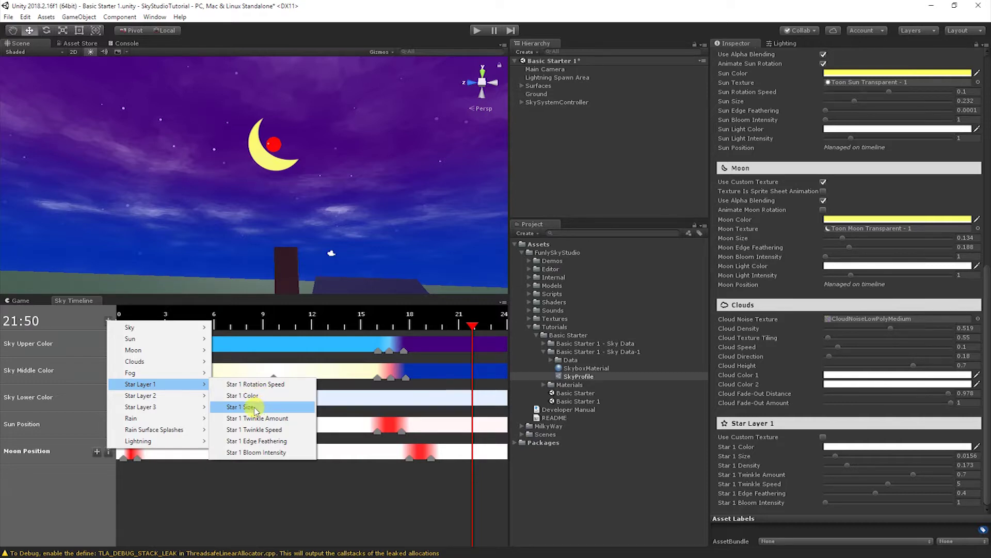
pyautogui.click(253, 407)
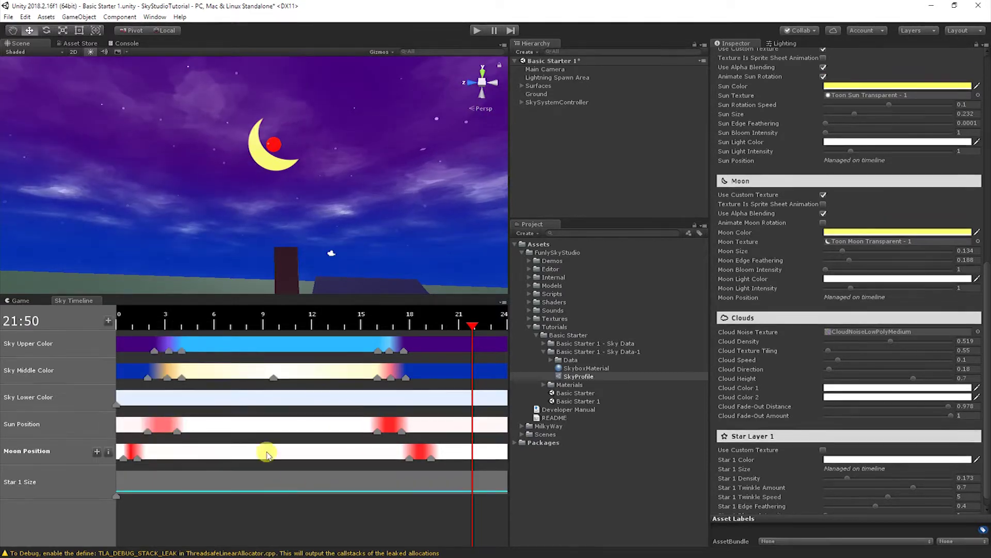
# Add a Star 1 Size keyframe at 02:24
pyautogui.click(147, 480)
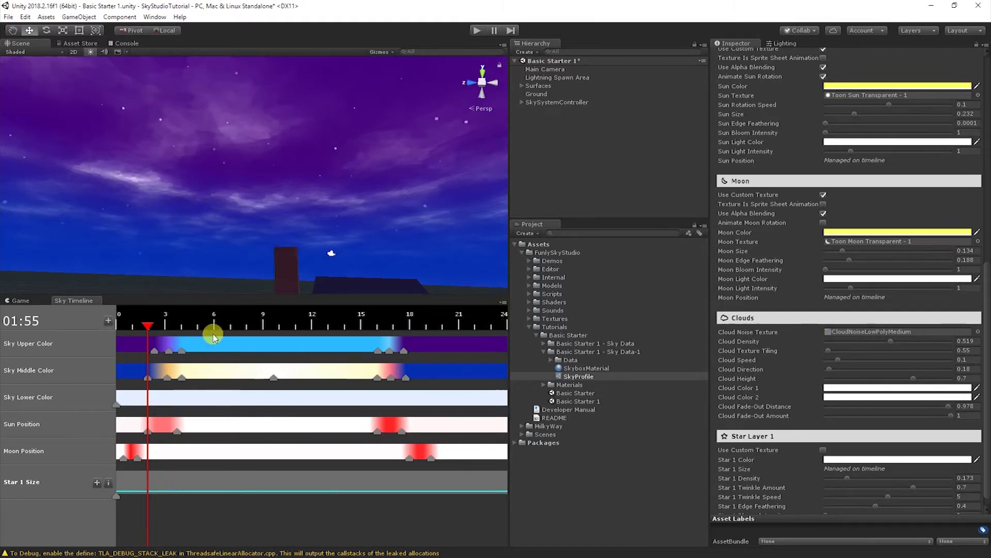
pyautogui.moveTo(375, 324); pyautogui.dragTo(404, 323)
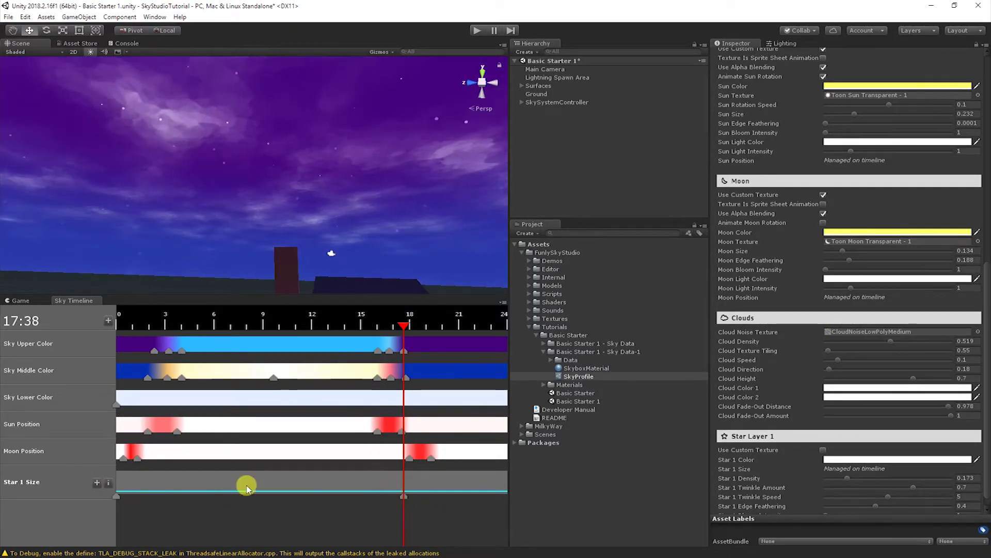
pyautogui.click(116, 495)
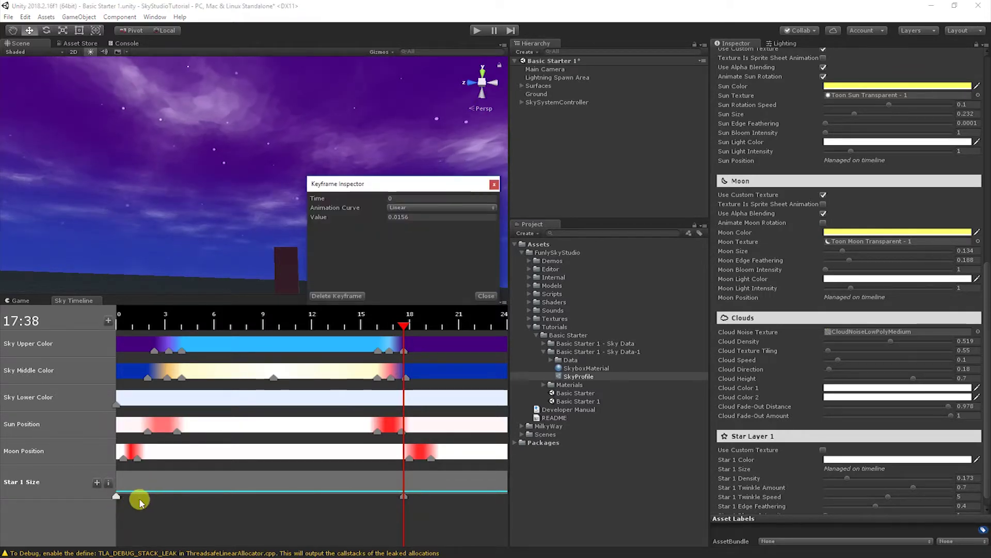
pyautogui.click(173, 481)
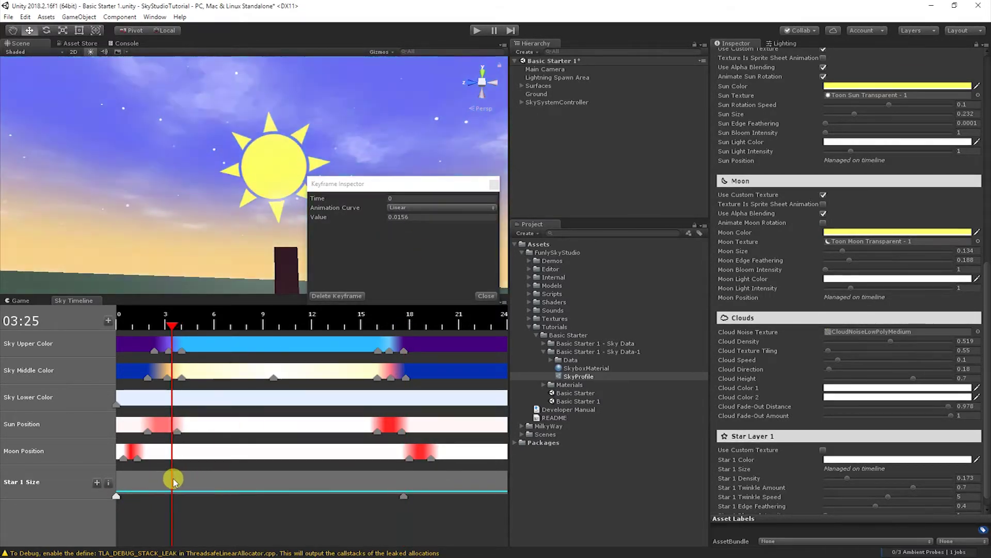
pyautogui.moveTo(173, 480); pyautogui.dragTo(155, 472)
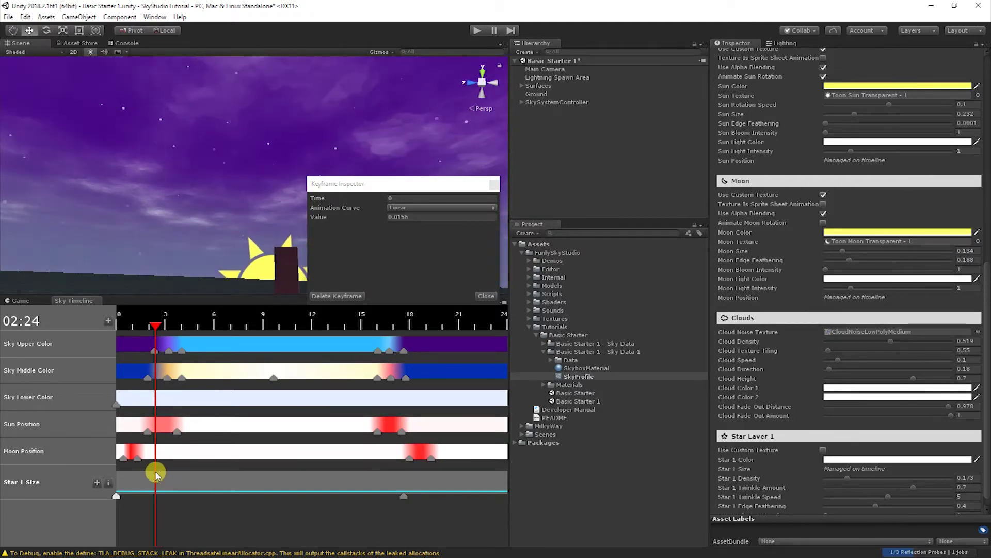
pyautogui.click(97, 482)
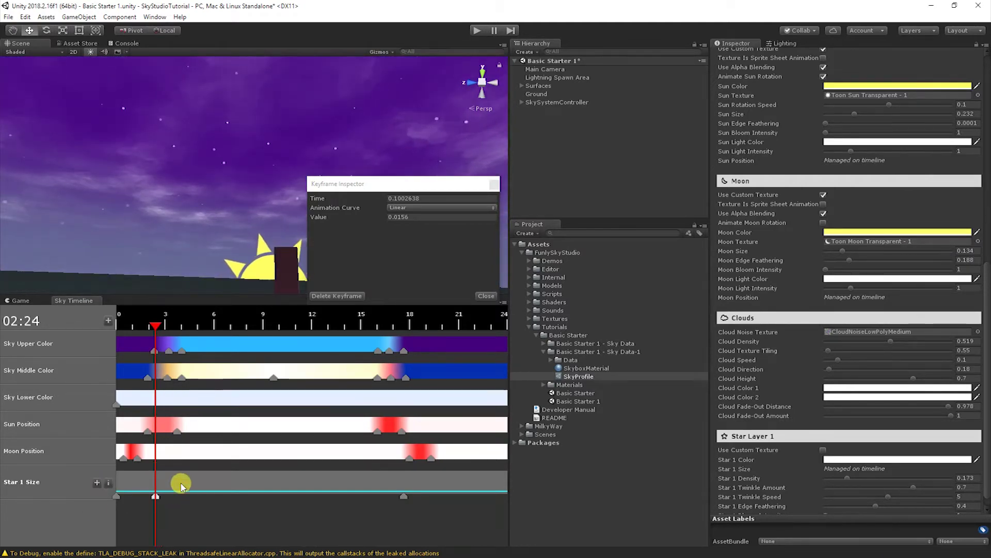
# Add a Star 1 Size keyframe at 04:41 with the star size dropped to 0
pyautogui.moveTo(177, 480); pyautogui.dragTo(193, 482)
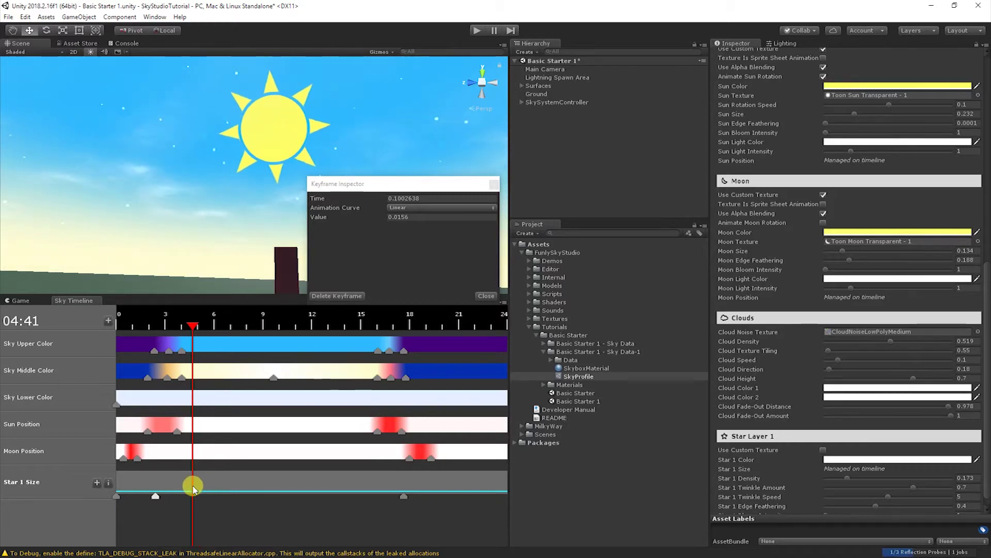
pyautogui.click(97, 482)
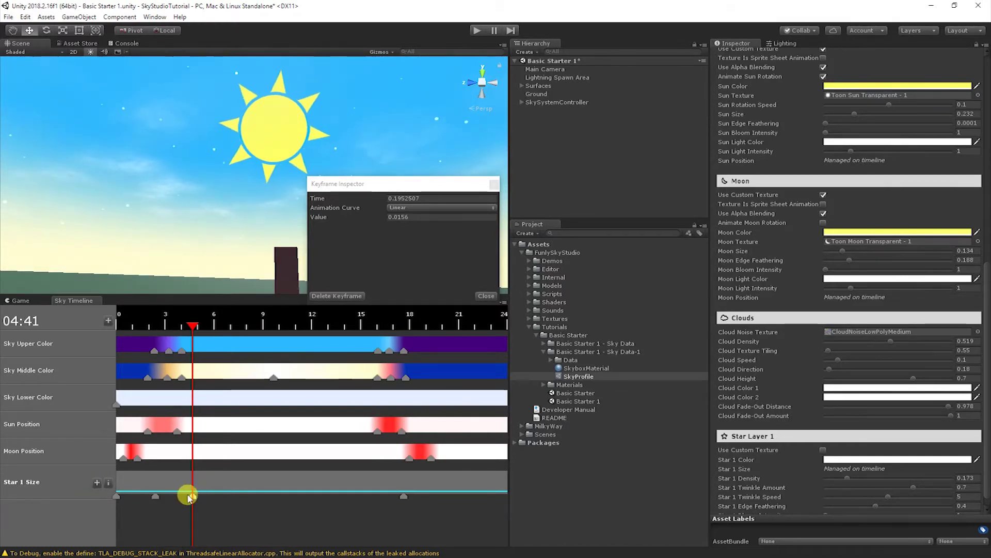
pyautogui.moveTo(192, 497); pyautogui.dragTo(191, 502)
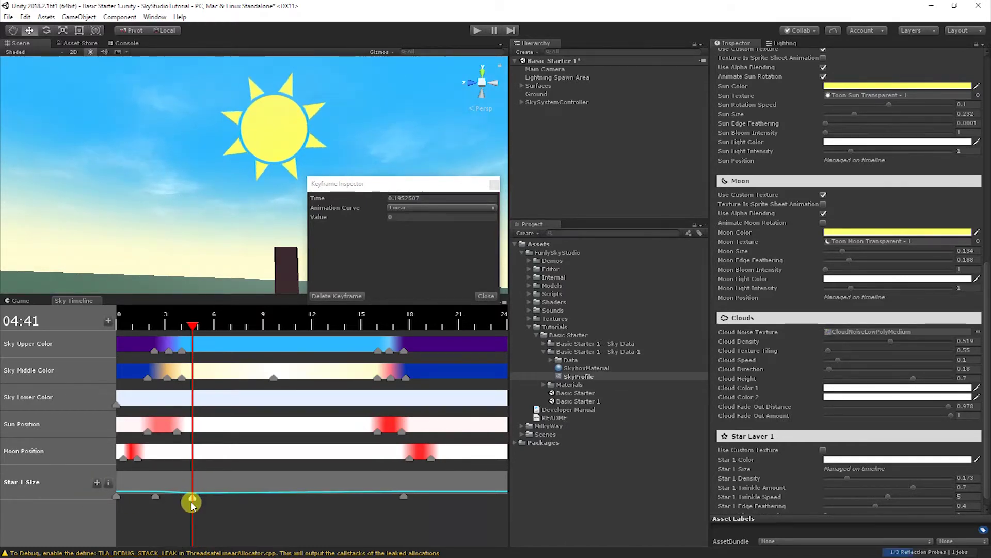
pyautogui.moveTo(191, 502)
pyautogui.mouseDown()
pyautogui.moveTo(193, 493)
pyautogui.moveTo(196, 503)
pyautogui.mouseUp()
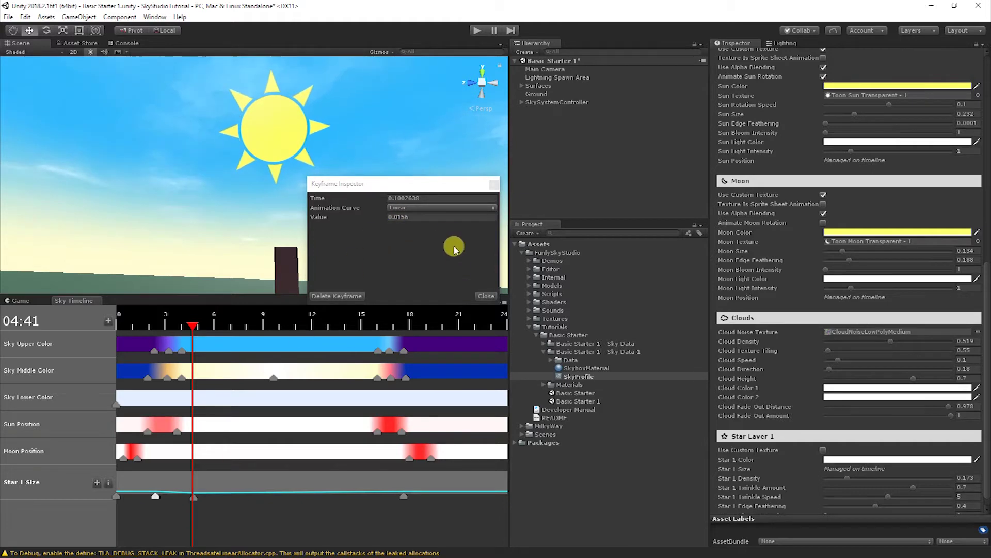
# Set the morning star keyframe to Ease In Ease Out and add a Star 1 Size keyframe at 14:20
pyautogui.click(421, 207)
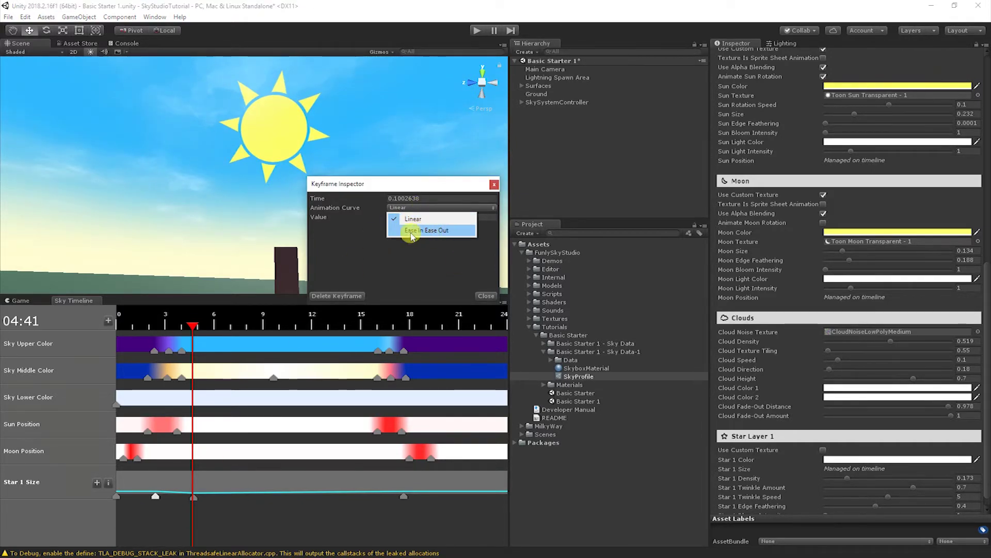
pyautogui.click(485, 295)
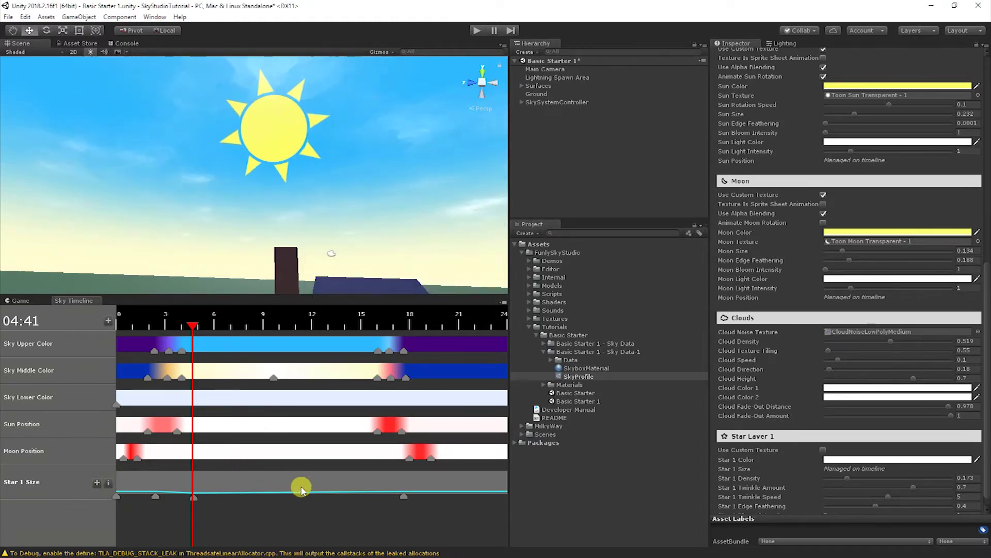
pyautogui.moveTo(302, 489); pyautogui.dragTo(350, 488)
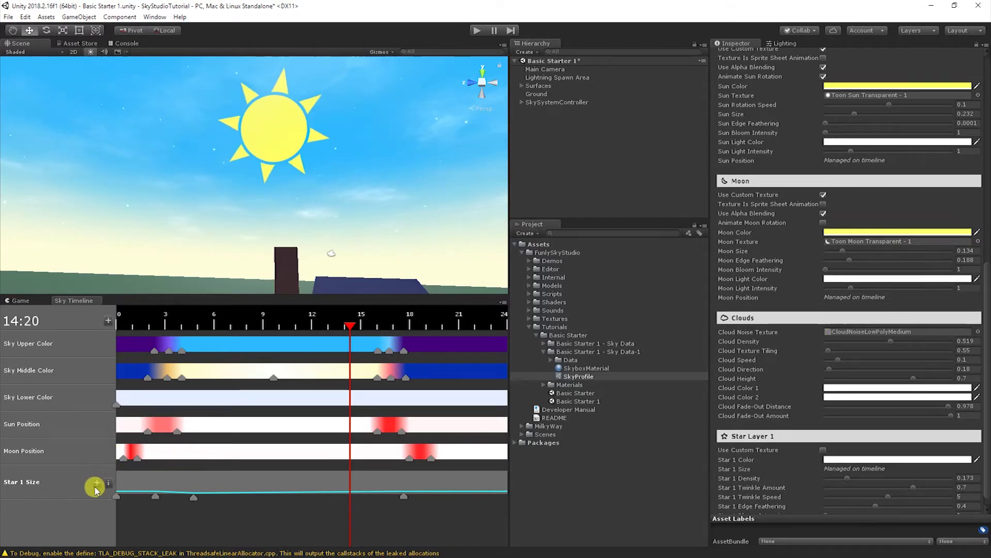
pyautogui.click(96, 483)
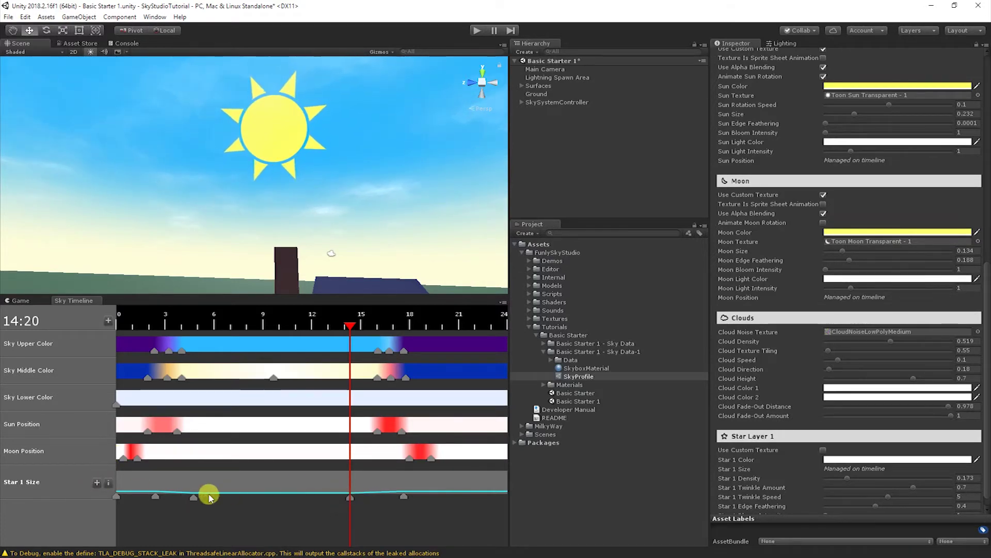
# Scrub the timeline from midnight through afternoon to preview the stars fading
pyautogui.moveTo(195, 496); pyautogui.dragTo(492, 489)
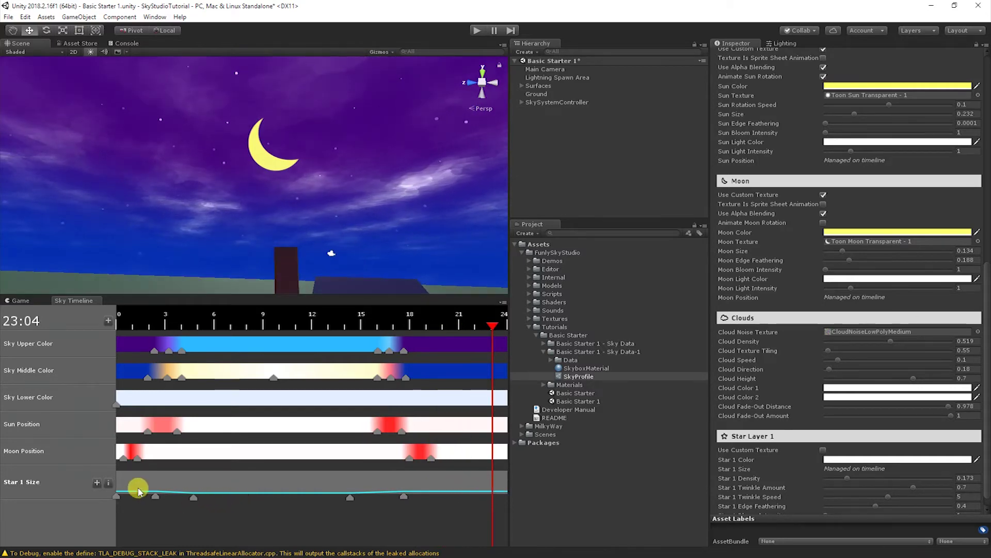
pyautogui.moveTo(117, 484); pyautogui.dragTo(290, 488)
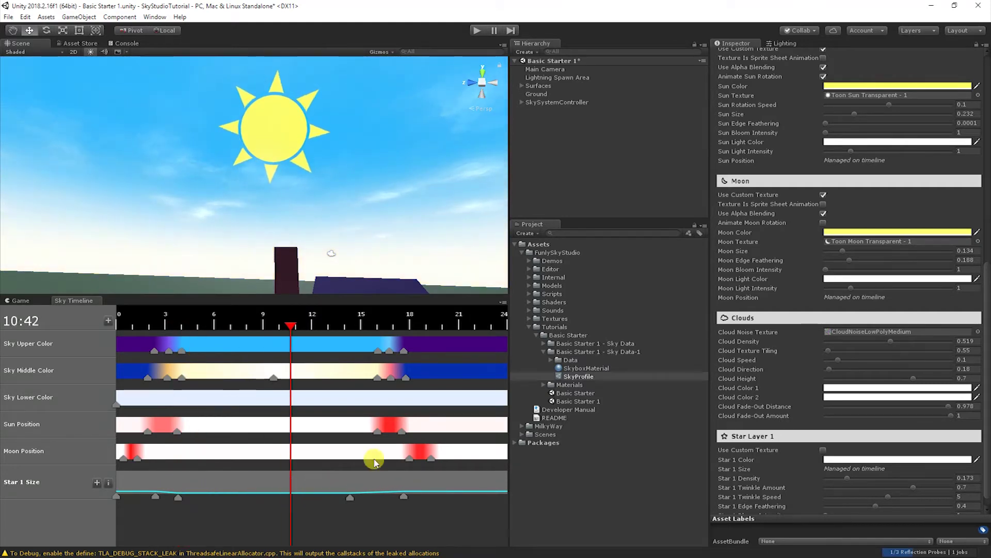
pyautogui.click(612, 103)
# Run play mode to watch the sky cycle in the Scene view and Sky Timeline, then stop
pyautogui.moveTo(292, 324); pyautogui.dragTo(117, 323)
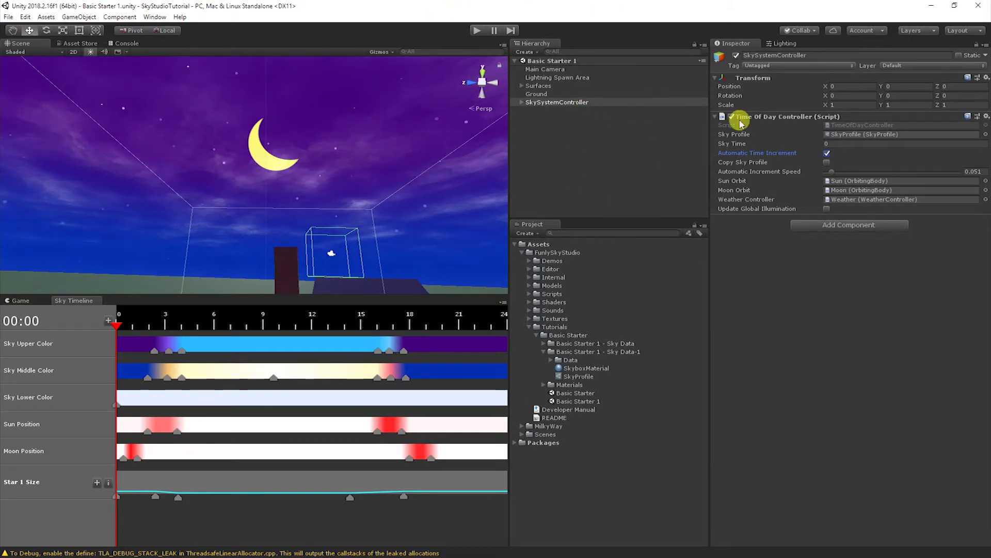
pyautogui.click(476, 32)
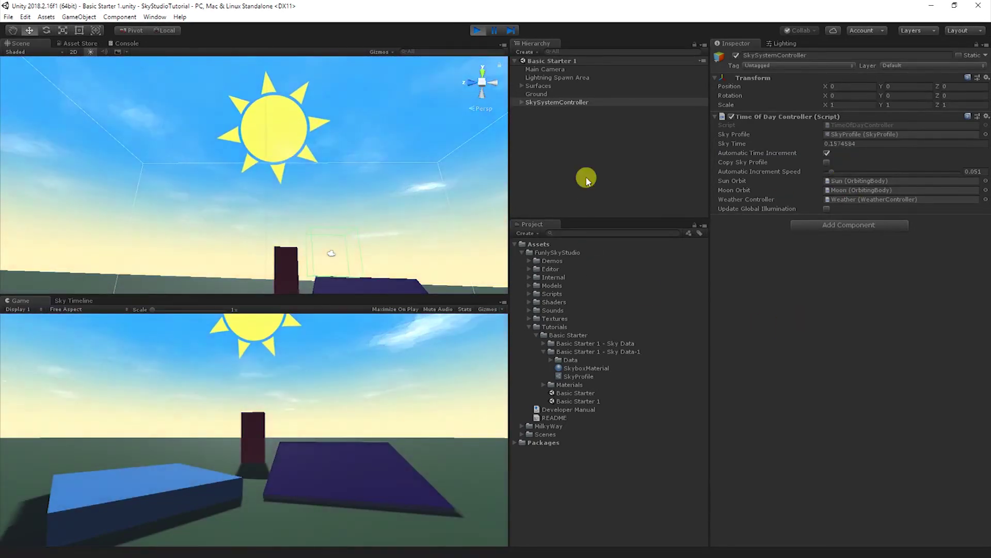
pyautogui.keyDown('alt'); pyautogui.moveTo(300, 160); pyautogui.dragTo(363, 103); pyautogui.keyUp('alt')
pyautogui.click(73, 300)
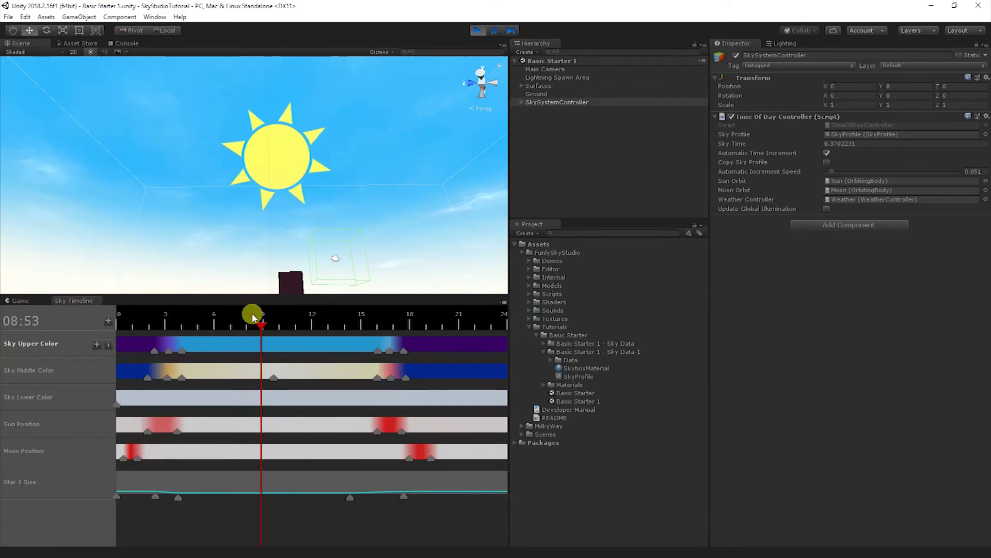
pyautogui.keyDown('alt'); pyautogui.moveTo(356, 124); pyautogui.dragTo(373, 170); pyautogui.keyUp('alt')
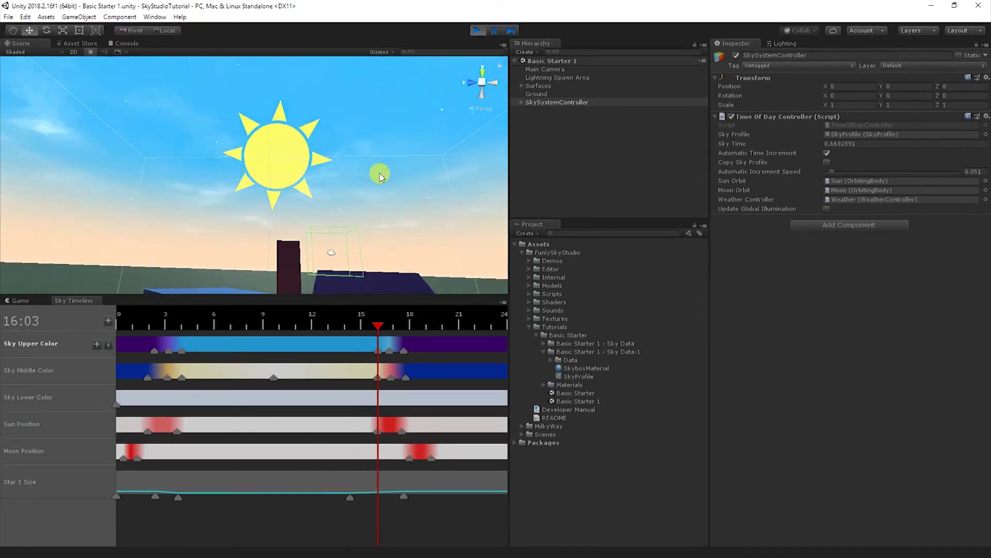
pyautogui.keyDown('alt'); pyautogui.moveTo(377, 158); pyautogui.dragTo(329, 207); pyautogui.keyUp('alt')
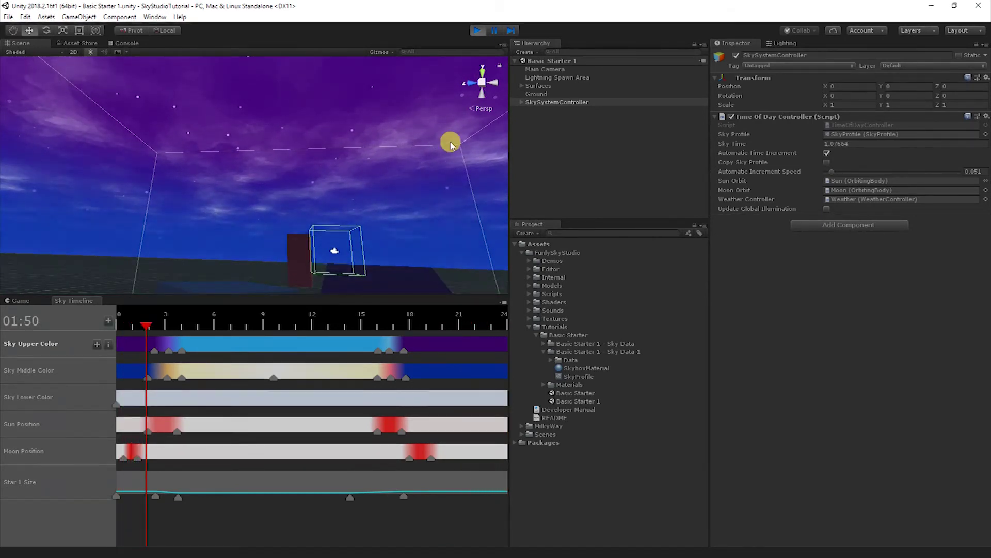
pyautogui.click(477, 31)
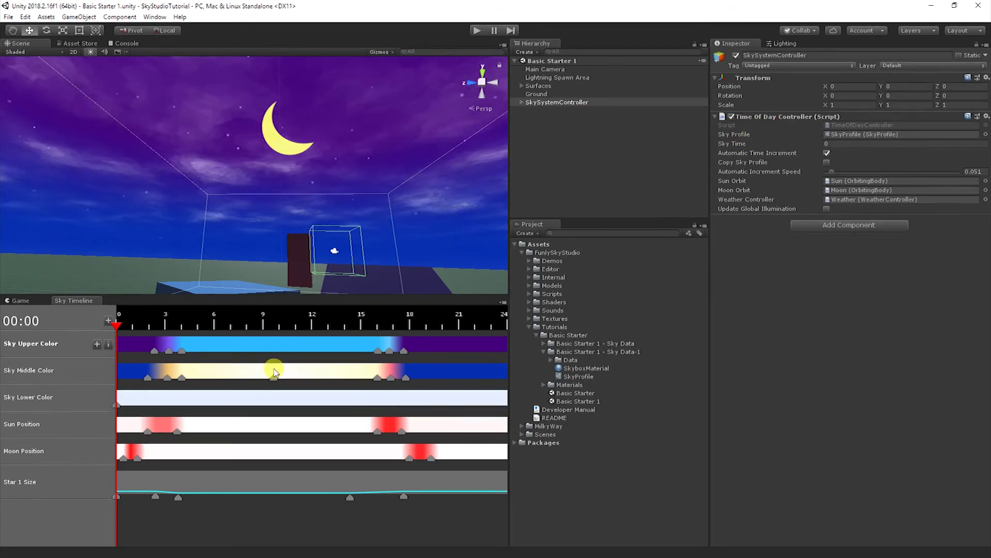
# Scrub the Sky Timeline from morning through midday to about 16:54, where the sun sets into pink
pyautogui.click(234, 323)
pyautogui.moveTo(239, 324); pyautogui.dragTo(395, 331)
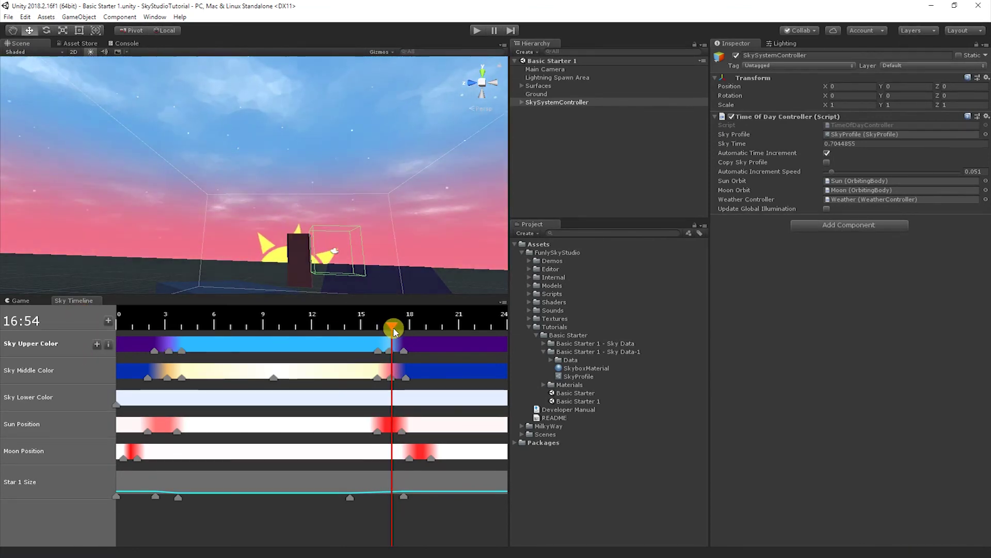